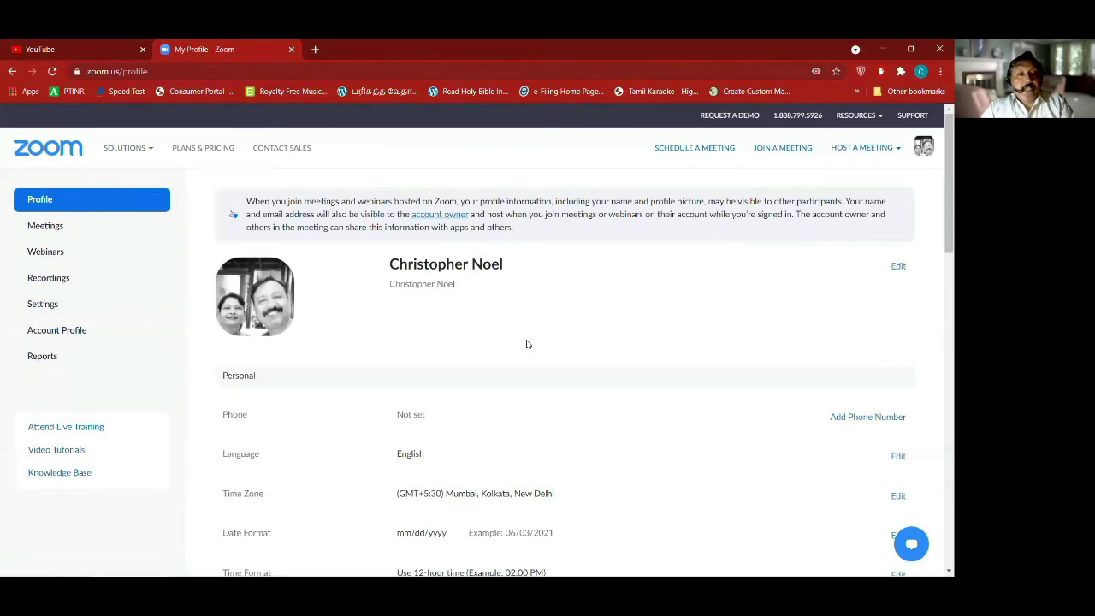
- Skim the profile page from the personal details down to the sign-in settings and back
{"action": "scroll", "coordinate": [527, 344], "scroll_direction": "down", "scroll_amount": 3}
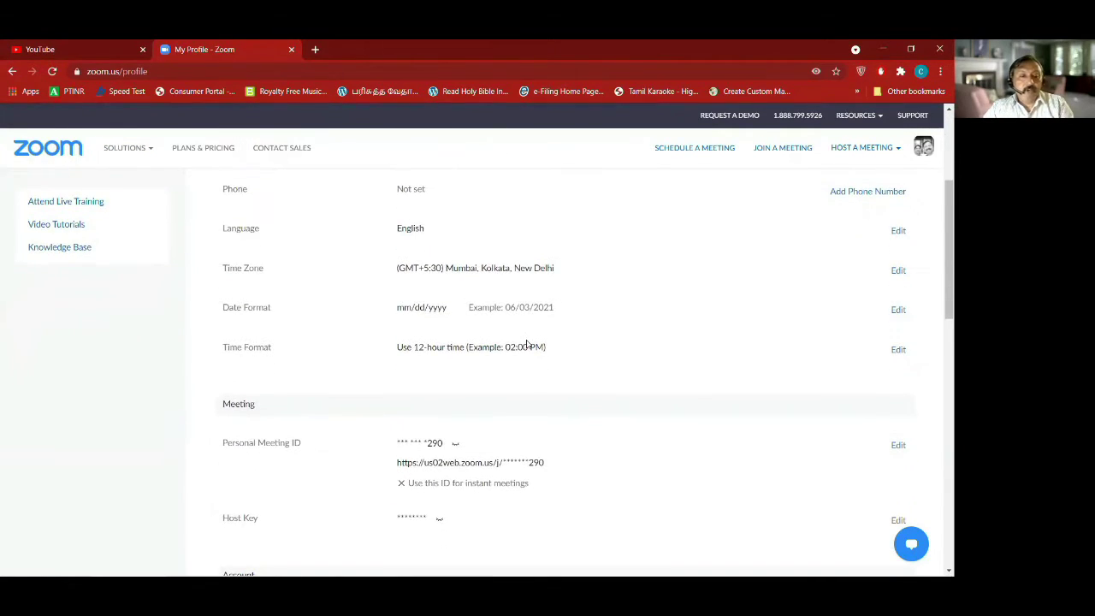
{"action": "scroll", "coordinate": [526, 343], "scroll_direction": "up", "scroll_amount": 1}
{"action": "scroll", "coordinate": [527, 344], "scroll_direction": "down", "scroll_amount": 3}
{"action": "scroll", "coordinate": [527, 344], "scroll_direction": "down", "scroll_amount": 3}
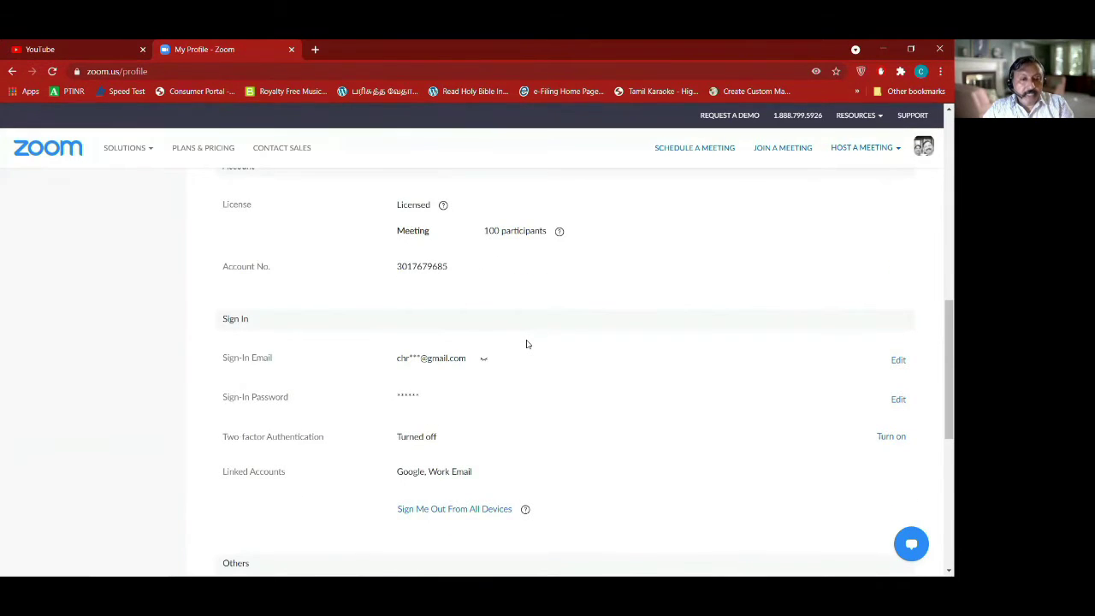
{"action": "scroll", "coordinate": [527, 344], "scroll_direction": "down", "scroll_amount": 1}
{"action": "scroll", "coordinate": [527, 344], "scroll_direction": "up", "scroll_amount": 3}
{"action": "scroll", "coordinate": [527, 343], "scroll_direction": "up", "scroll_amount": 4}
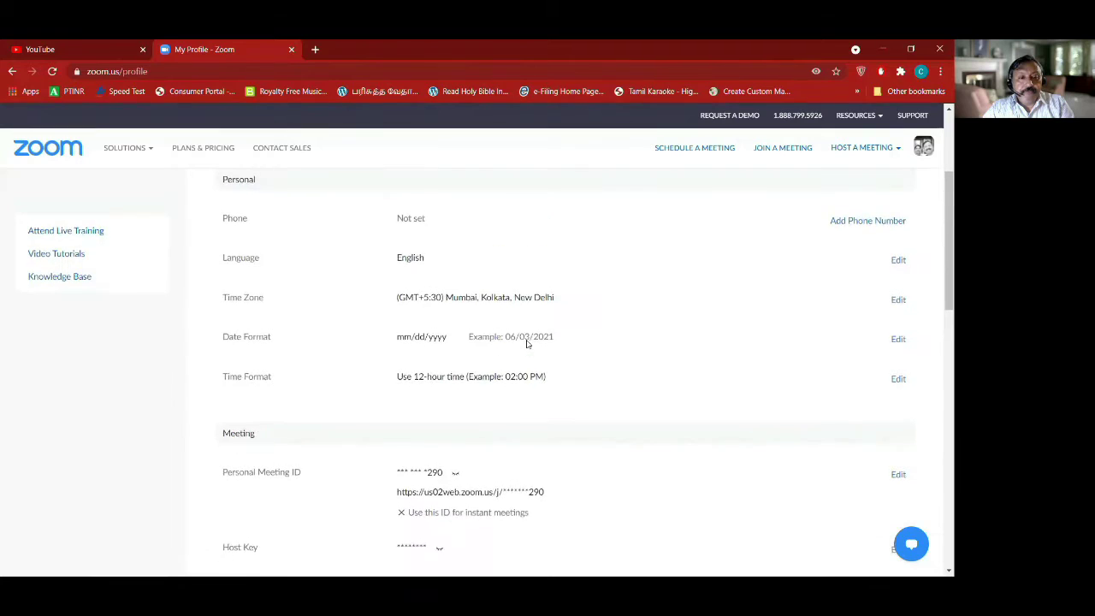
{"action": "scroll", "coordinate": [527, 344], "scroll_direction": "down", "scroll_amount": 1}
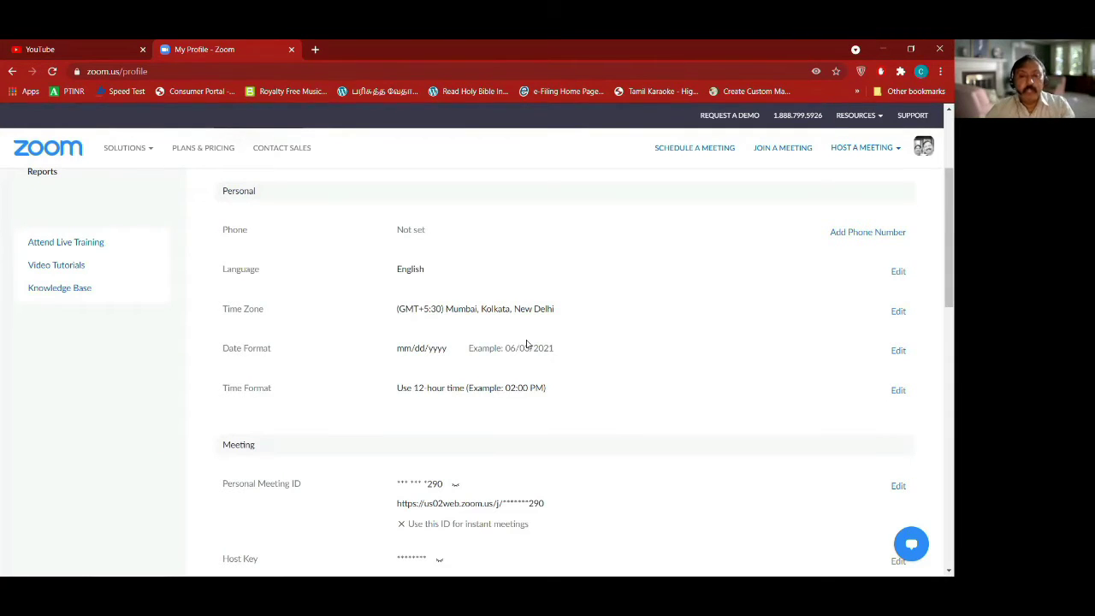
- Examine the profile's Meeting, Account, Sign In and Others sections, including the host key and the calendar and contacts integration
{"action": "scroll", "coordinate": [526, 340], "scroll_direction": "down", "scroll_amount": 1}
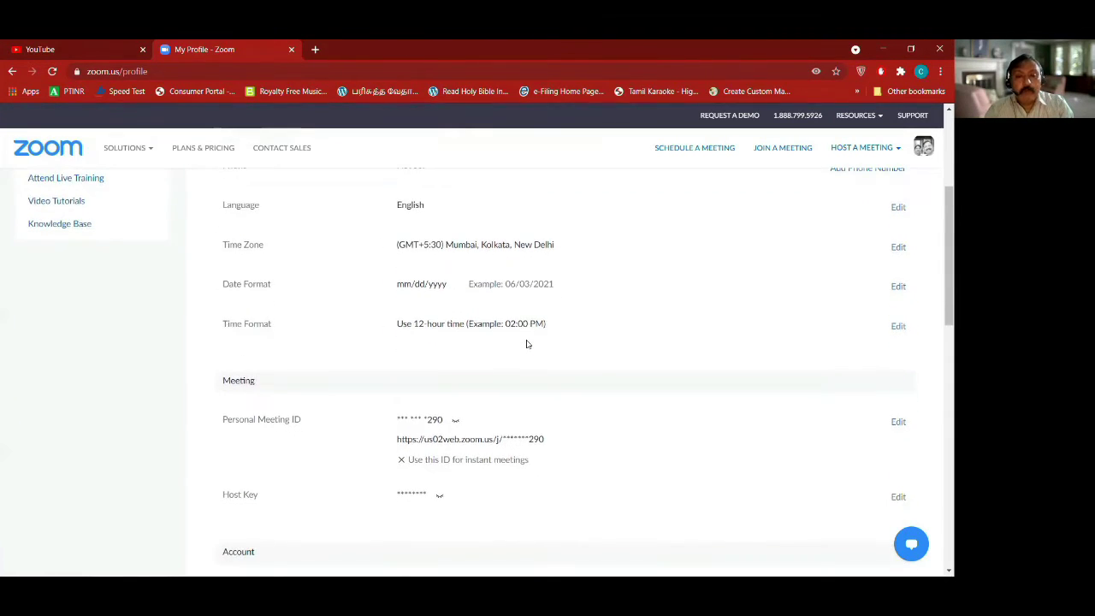
{"action": "scroll", "coordinate": [527, 344], "scroll_direction": "down", "scroll_amount": 1}
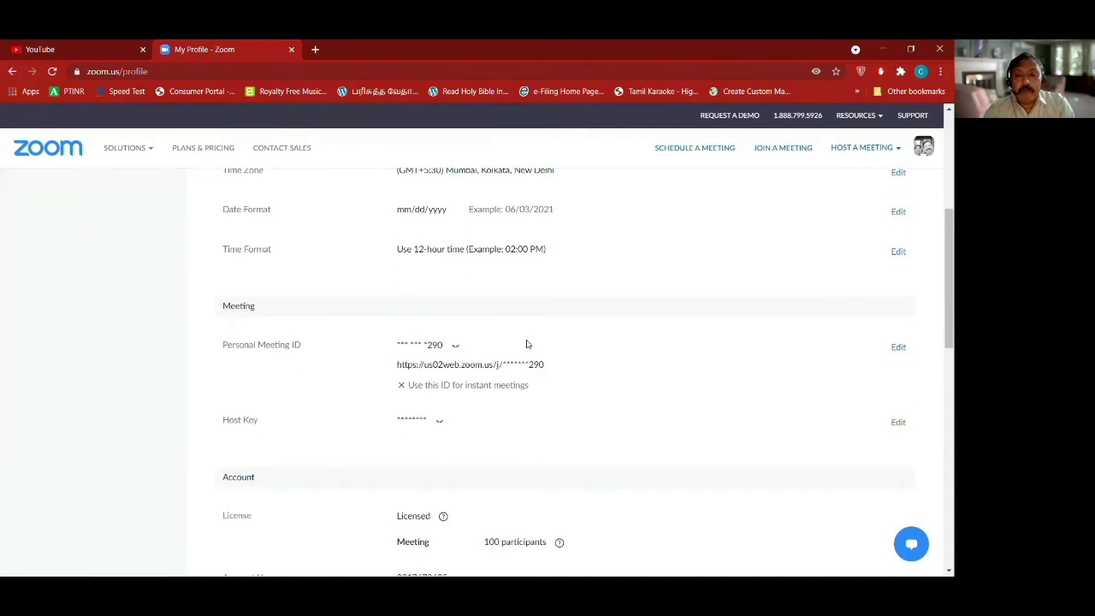
{"action": "scroll", "coordinate": [527, 344], "scroll_direction": "down", "scroll_amount": 1}
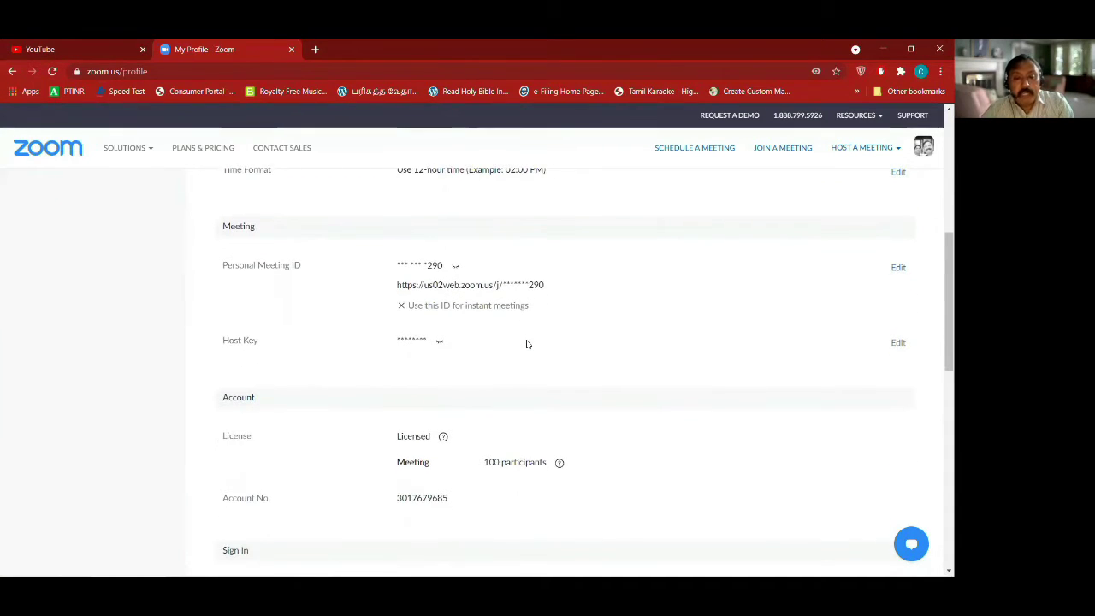
{"action": "scroll", "coordinate": [527, 344], "scroll_direction": "down", "scroll_amount": 1}
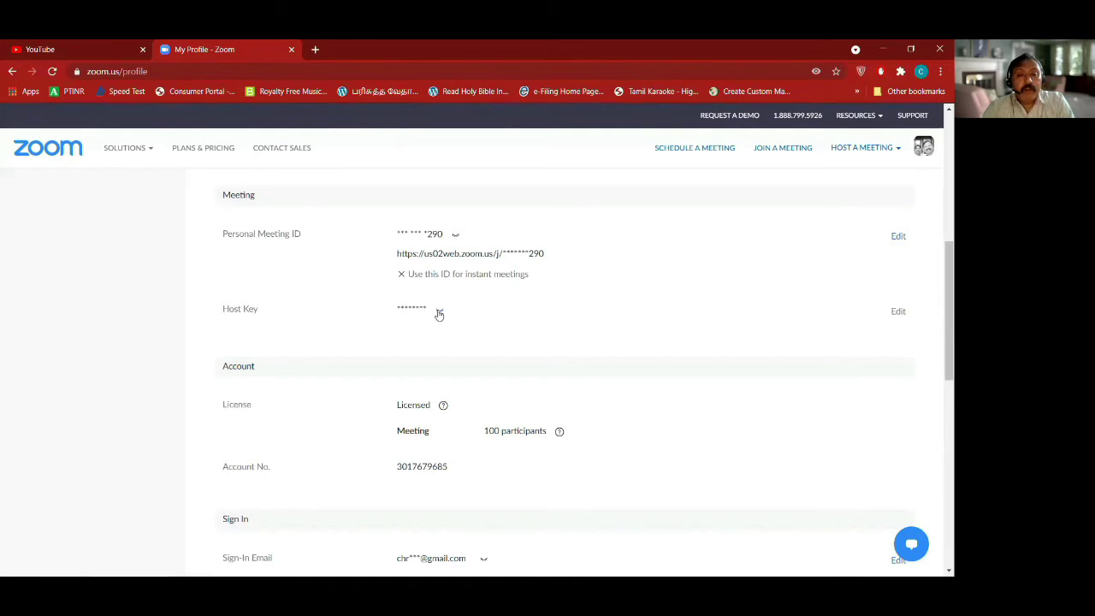
{"action": "scroll", "coordinate": [582, 358], "scroll_direction": "down", "scroll_amount": 3}
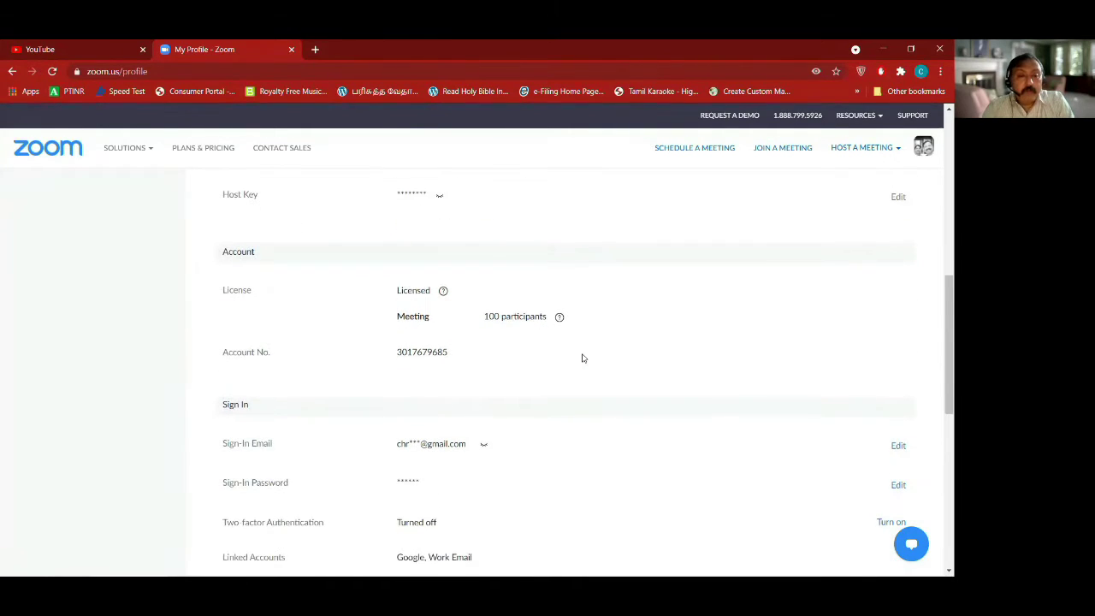
{"action": "scroll", "coordinate": [582, 357], "scroll_direction": "down", "scroll_amount": 1}
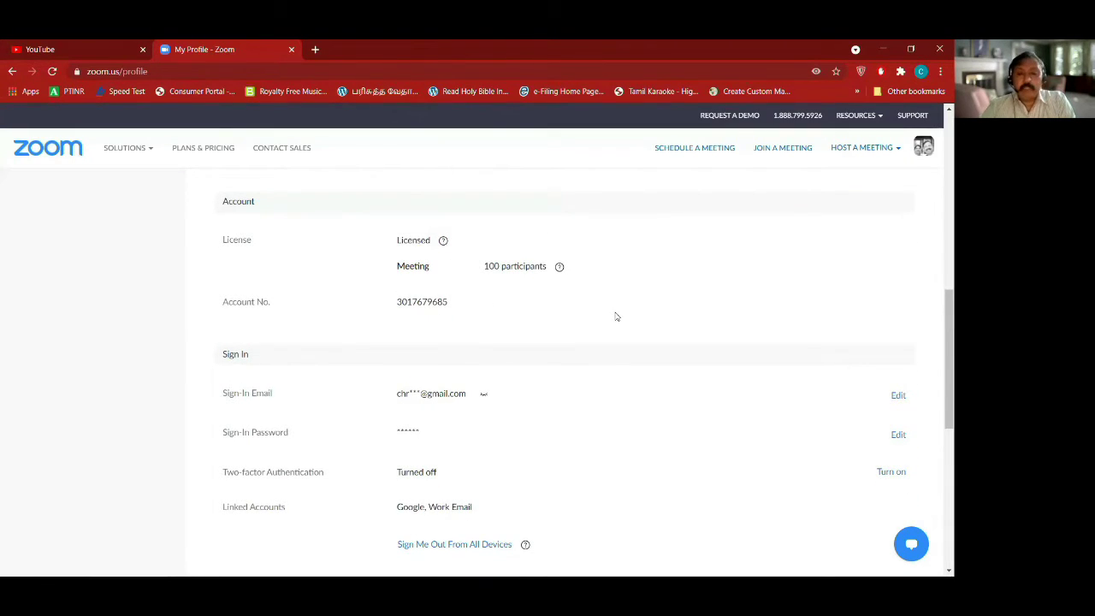
{"action": "scroll", "coordinate": [615, 317], "scroll_direction": "down", "scroll_amount": 4}
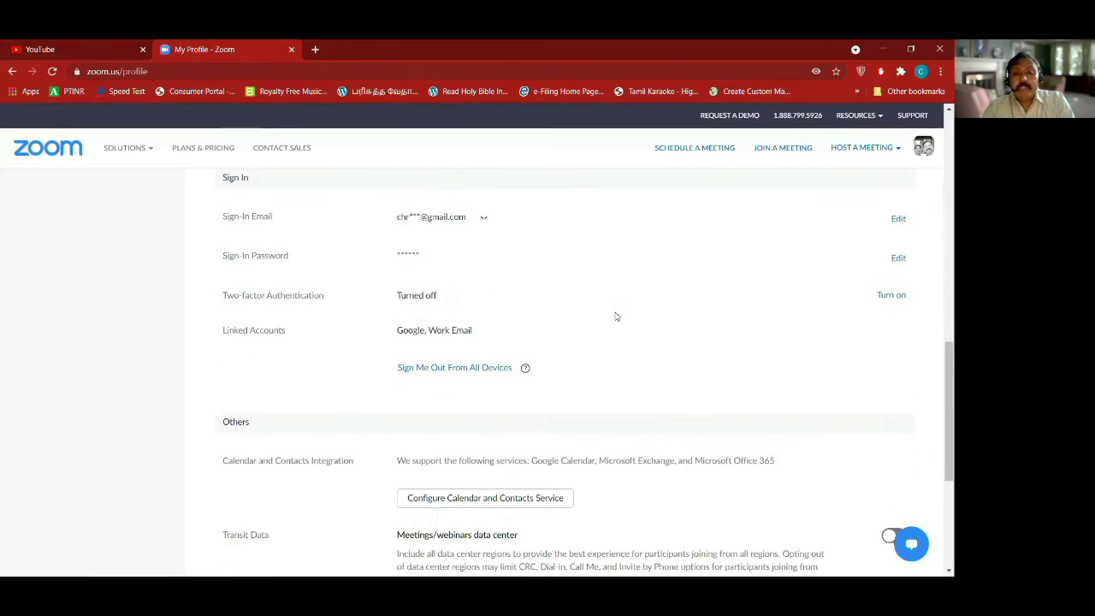
{"action": "scroll", "coordinate": [615, 316], "scroll_direction": "down", "scroll_amount": 1}
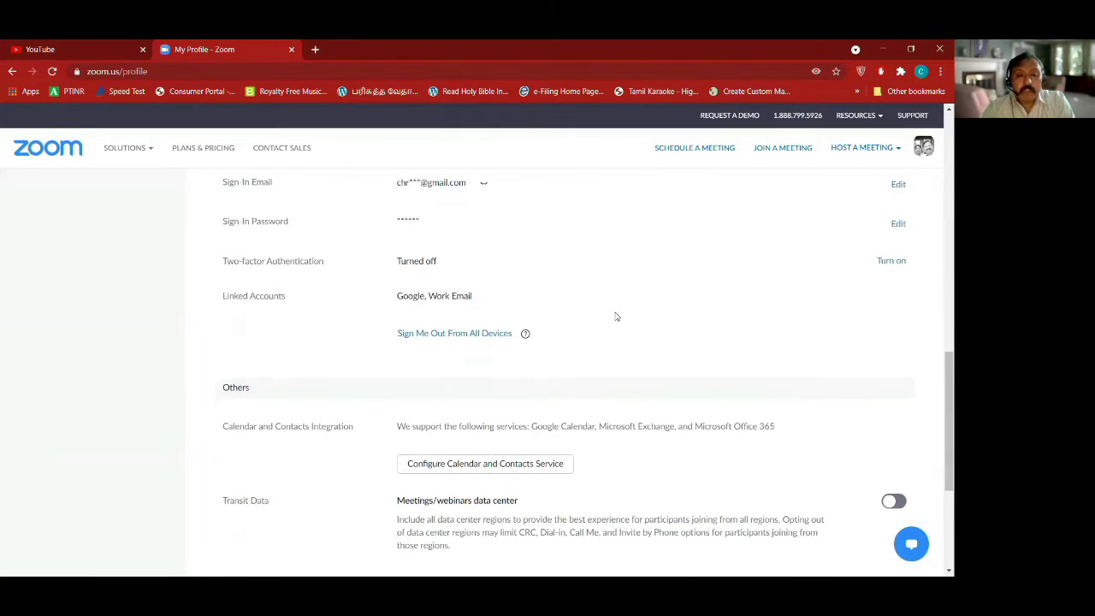
{"action": "scroll", "coordinate": [615, 317], "scroll_direction": "down", "scroll_amount": 1}
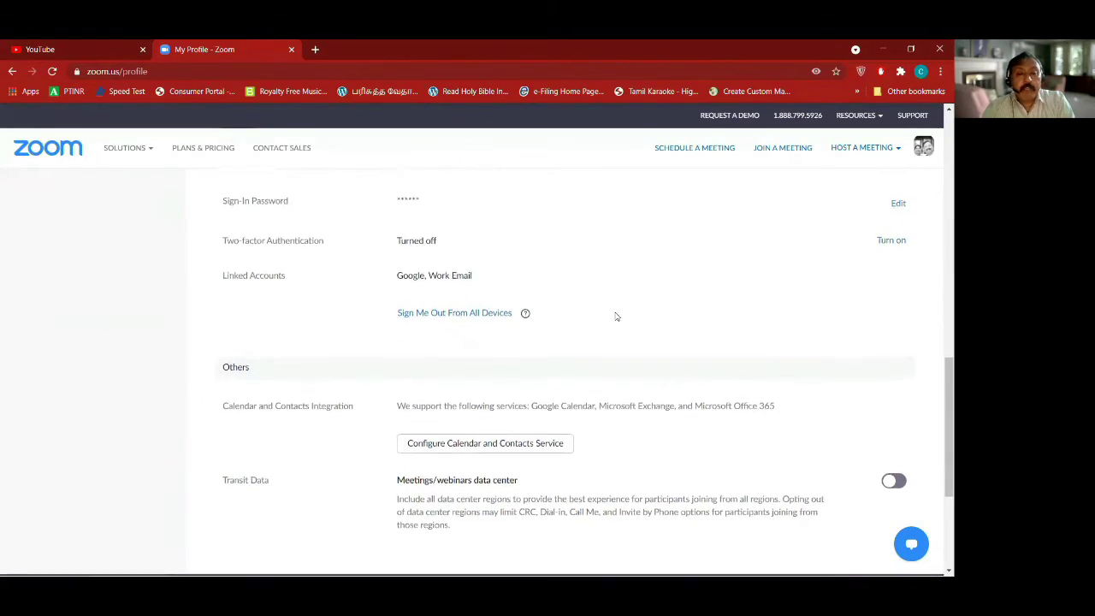
{"action": "scroll", "coordinate": [615, 316], "scroll_direction": "down", "scroll_amount": 1}
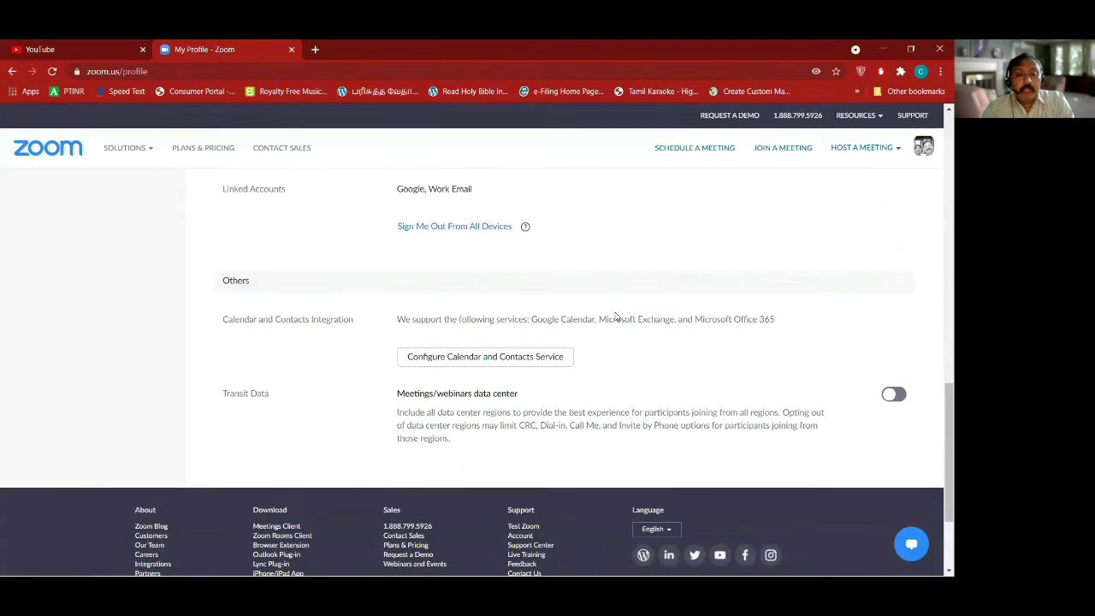
{"action": "left_click", "coordinate": [567, 354]}
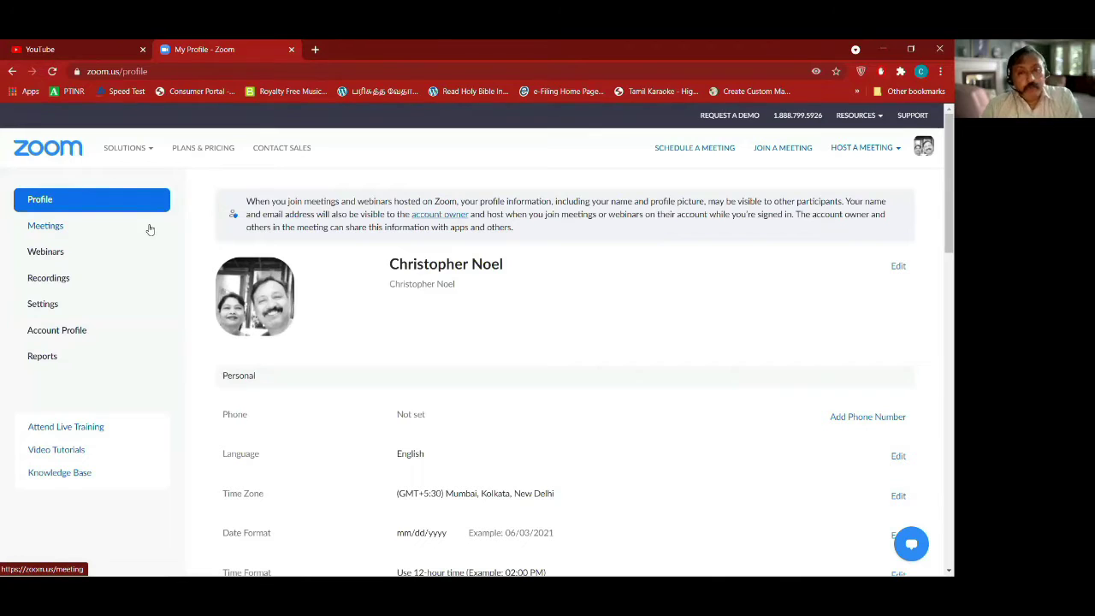
- Open the Meetings page and review the upcoming and recurring meetings with the actions available for each
{"action": "left_click", "coordinate": [55, 227]}
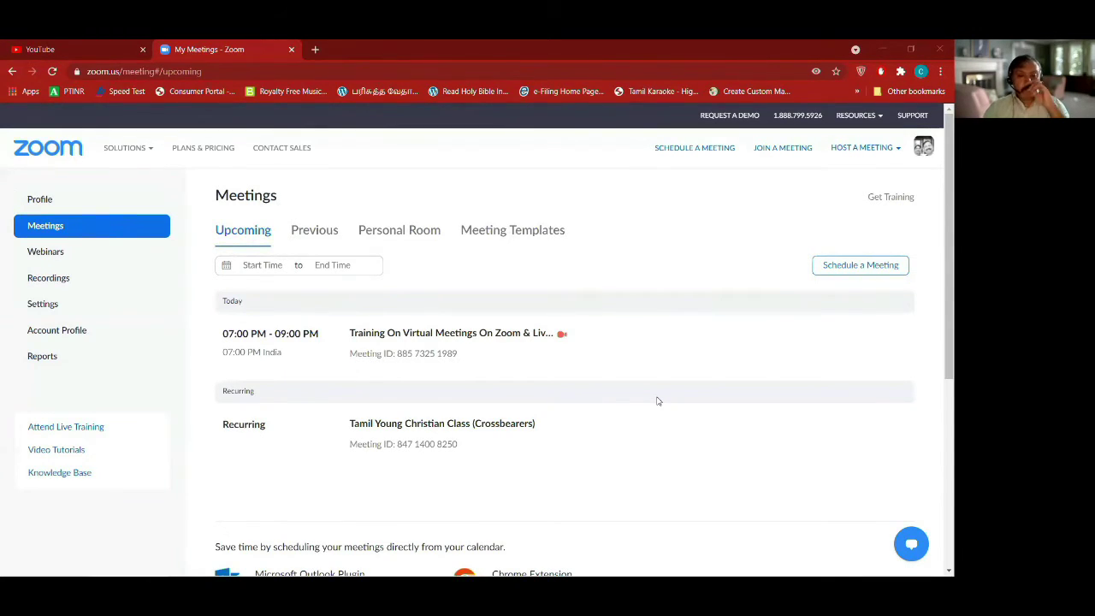
{"action": "mouse_move", "coordinate": [562, 337]}
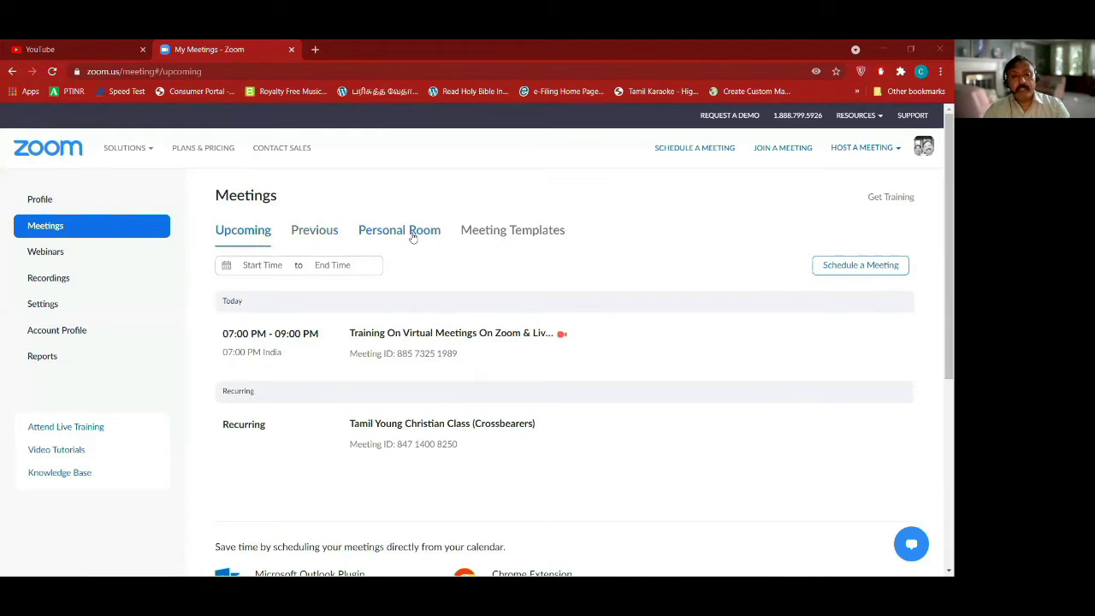
{"action": "mouse_move", "coordinate": [623, 438]}
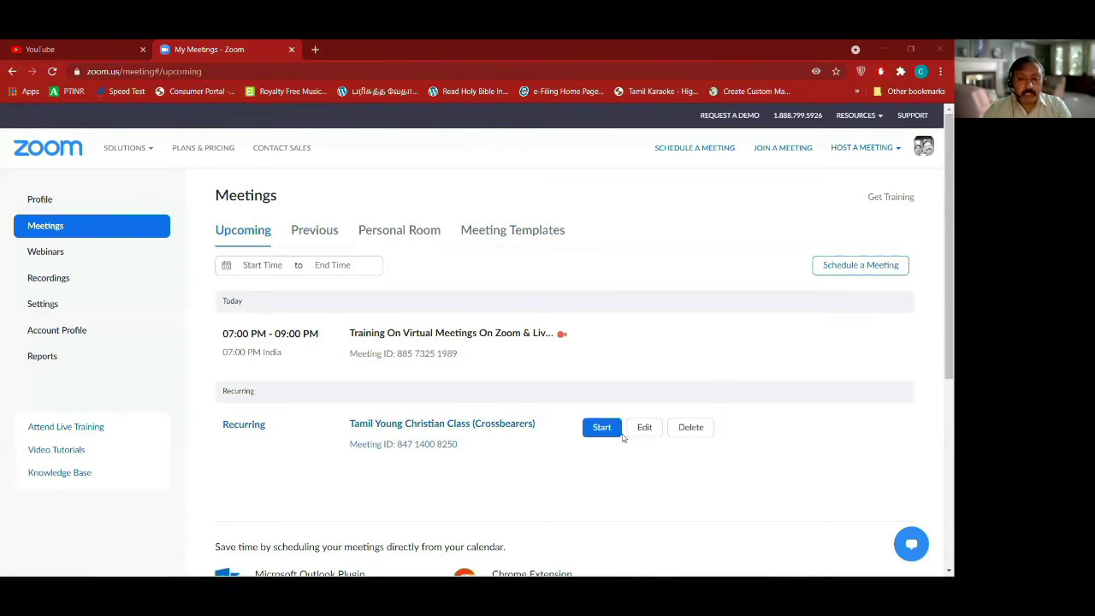
{"action": "scroll", "coordinate": [623, 438], "scroll_direction": "down", "scroll_amount": 1}
{"action": "scroll", "coordinate": [623, 438], "scroll_direction": "up", "scroll_amount": 1}
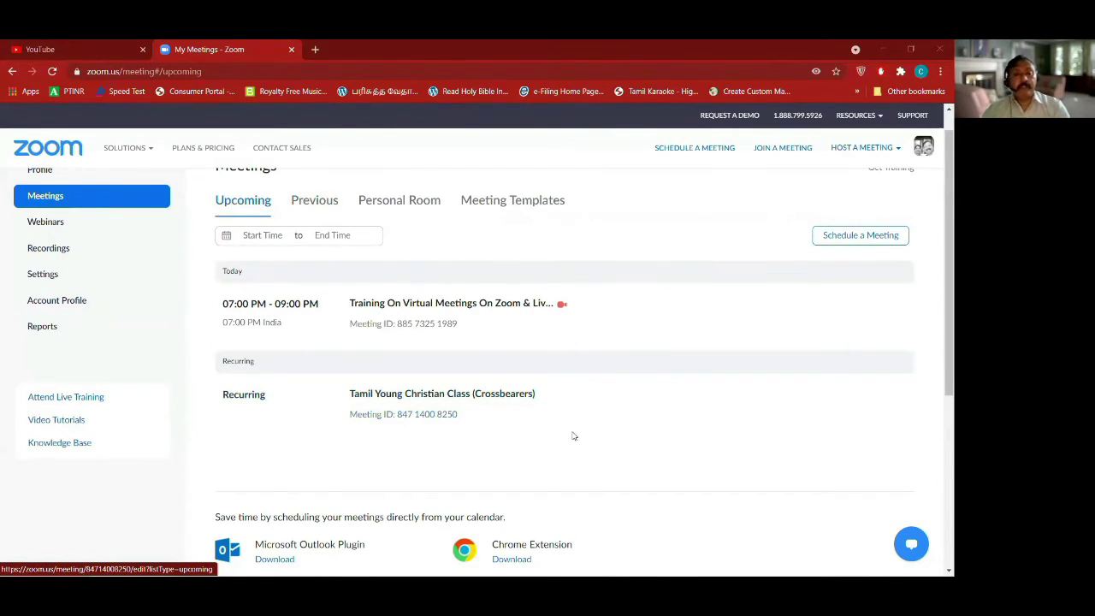
{"action": "scroll", "coordinate": [573, 436], "scroll_direction": "down", "scroll_amount": 1}
{"action": "scroll", "coordinate": [574, 437], "scroll_direction": "up", "scroll_amount": 1}
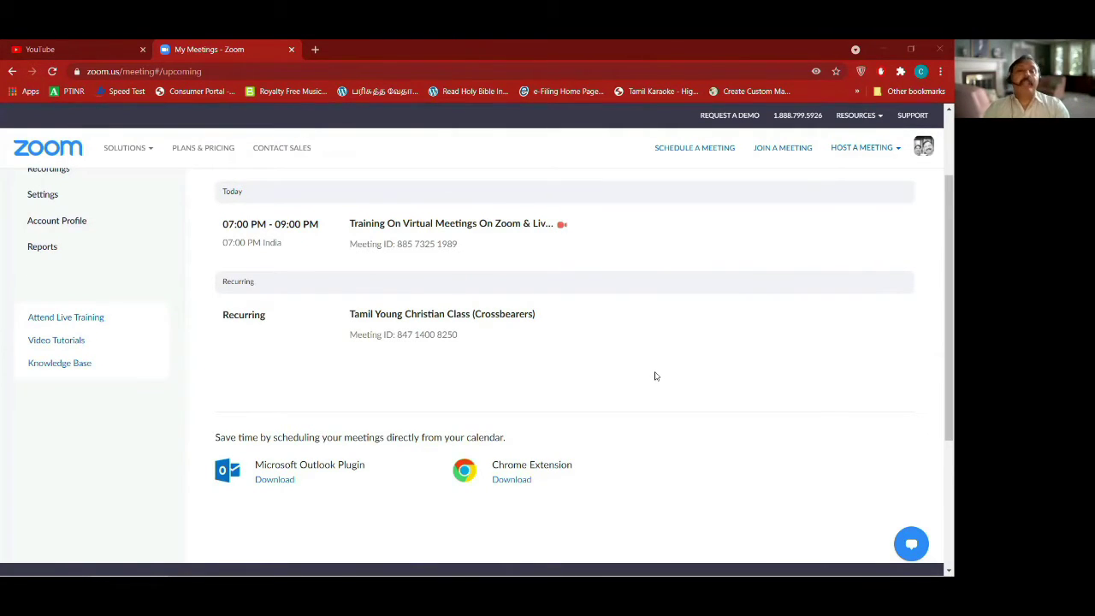
{"action": "scroll", "coordinate": [655, 375], "scroll_direction": "up", "scroll_amount": 1}
{"action": "scroll", "coordinate": [633, 393], "scroll_direction": "down", "scroll_amount": 1}
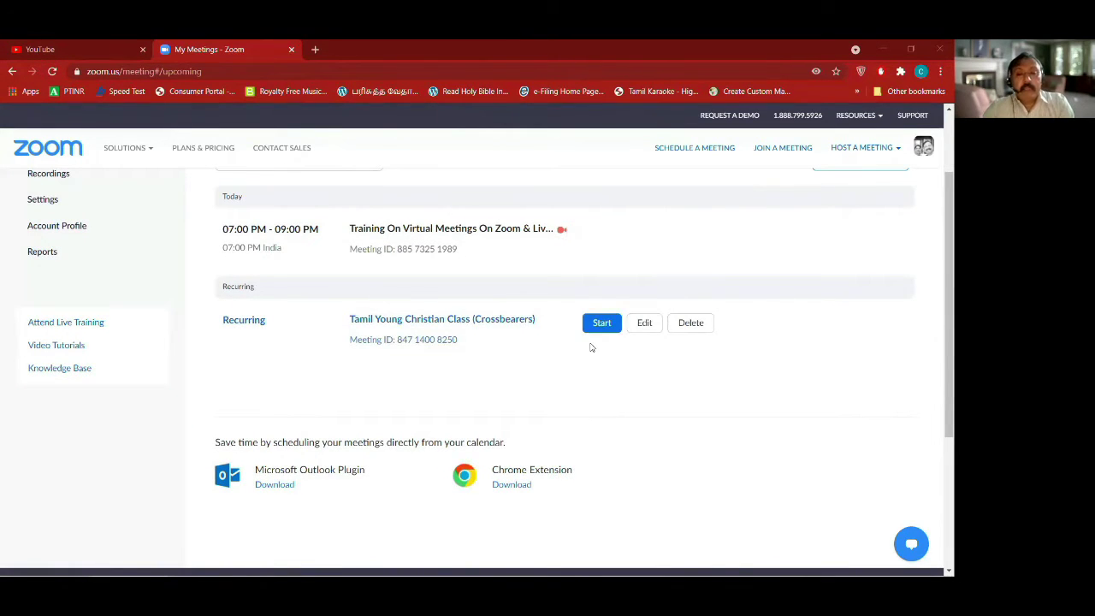
{"action": "mouse_move", "coordinate": [704, 259]}
{"action": "scroll", "coordinate": [704, 259], "scroll_direction": "up", "scroll_amount": 1}
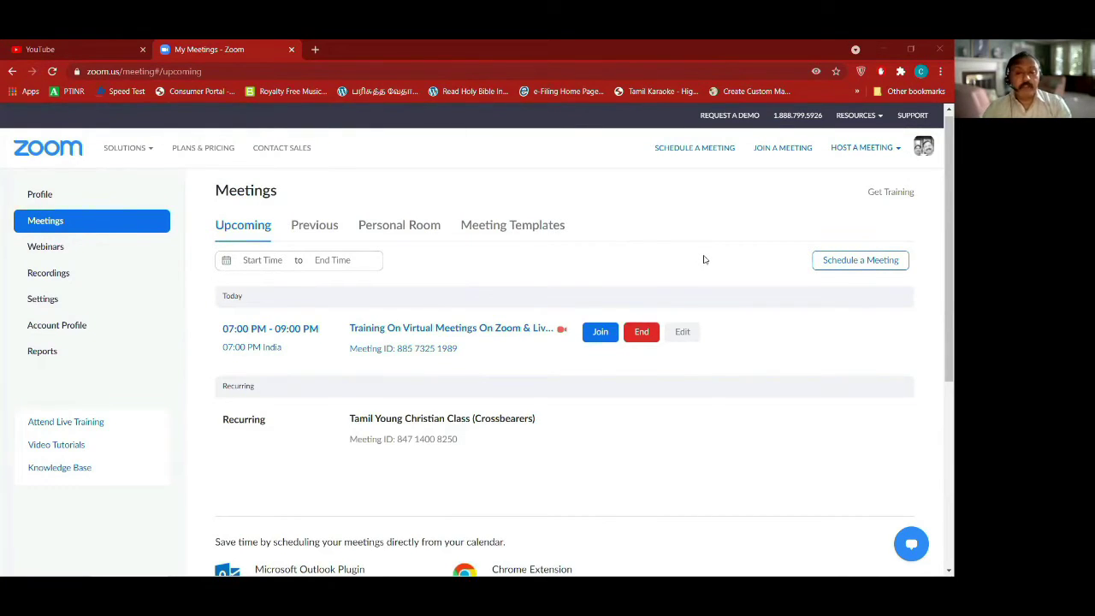
{"action": "scroll", "coordinate": [702, 256], "scroll_direction": "up", "scroll_amount": 1}
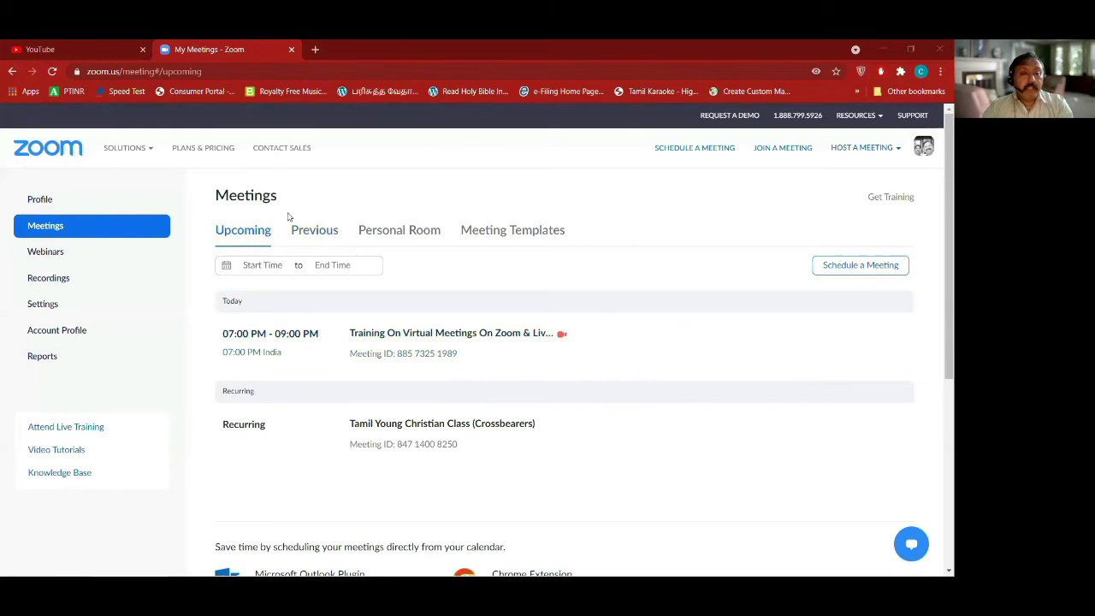
- Show the previous meetings and look through the list of past sessions and their available actions
{"action": "left_click", "coordinate": [315, 231]}
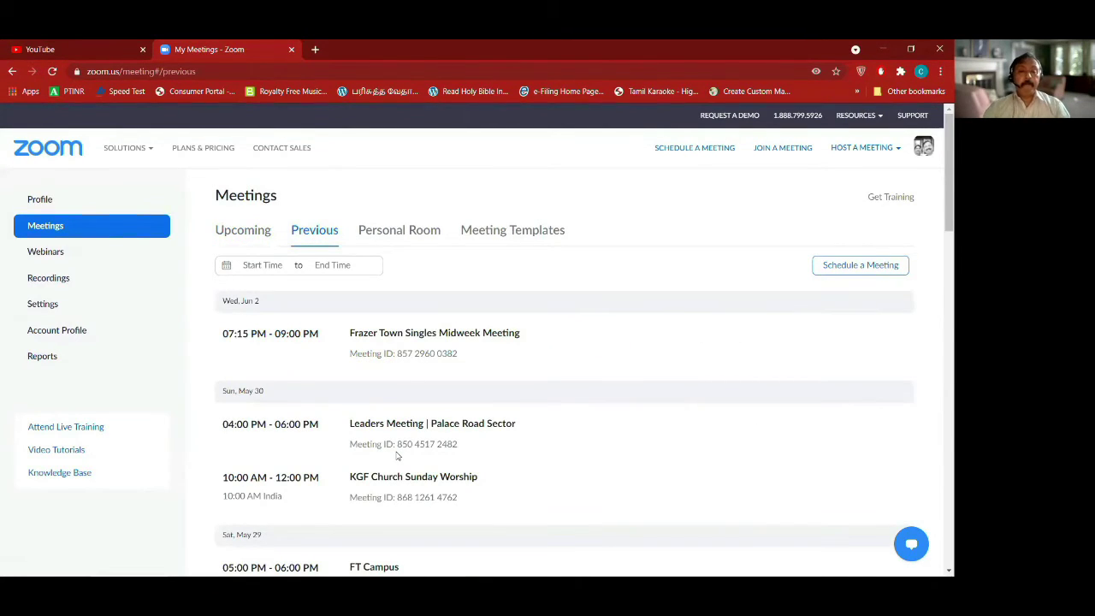
{"action": "scroll", "coordinate": [396, 456], "scroll_direction": "down", "scroll_amount": 4}
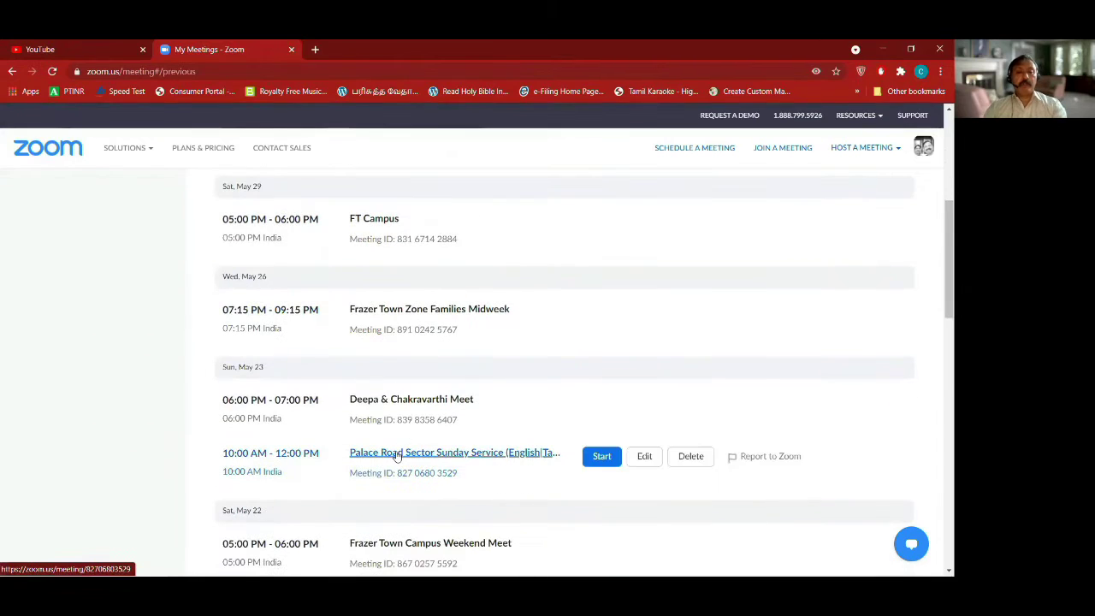
{"action": "scroll", "coordinate": [396, 456], "scroll_direction": "up", "scroll_amount": 4}
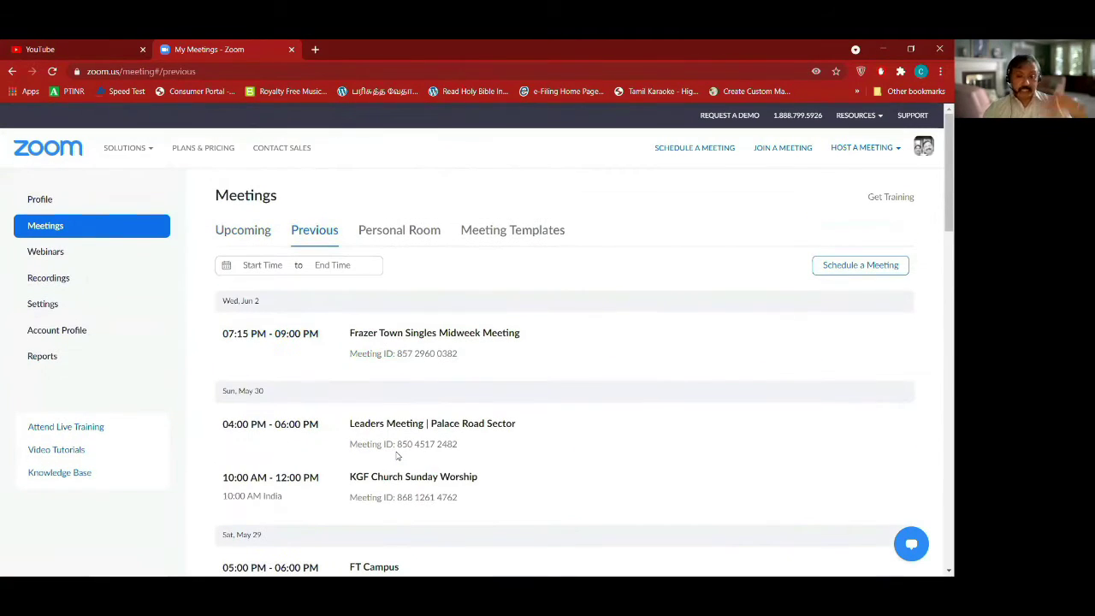
{"action": "mouse_move", "coordinate": [381, 319]}
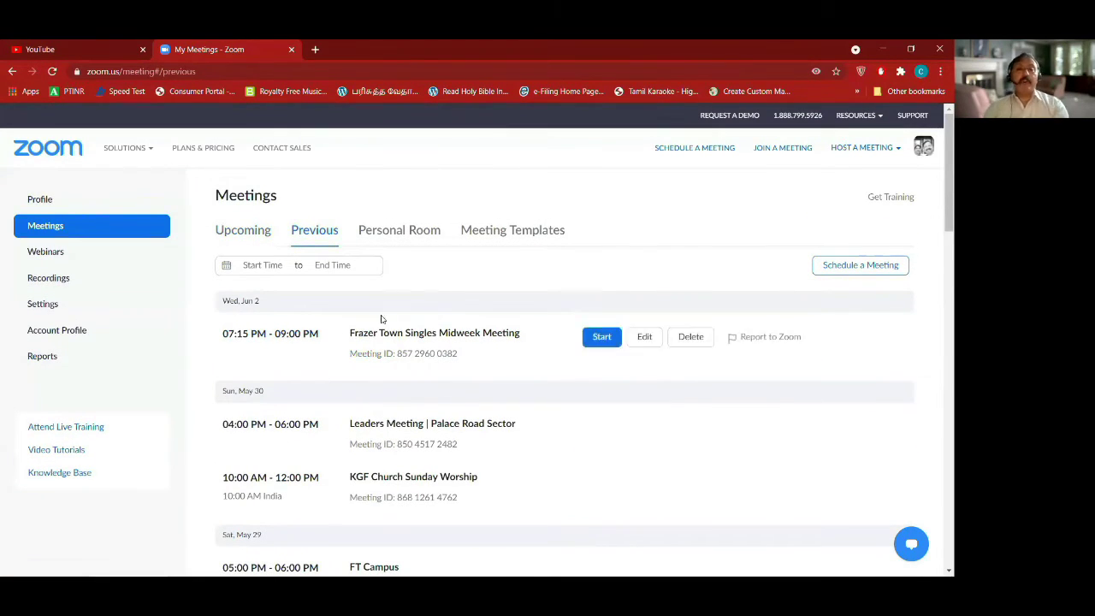
- View the personal room details and the meeting templates
{"action": "left_click", "coordinate": [402, 237]}
{"action": "left_click", "coordinate": [496, 233]}
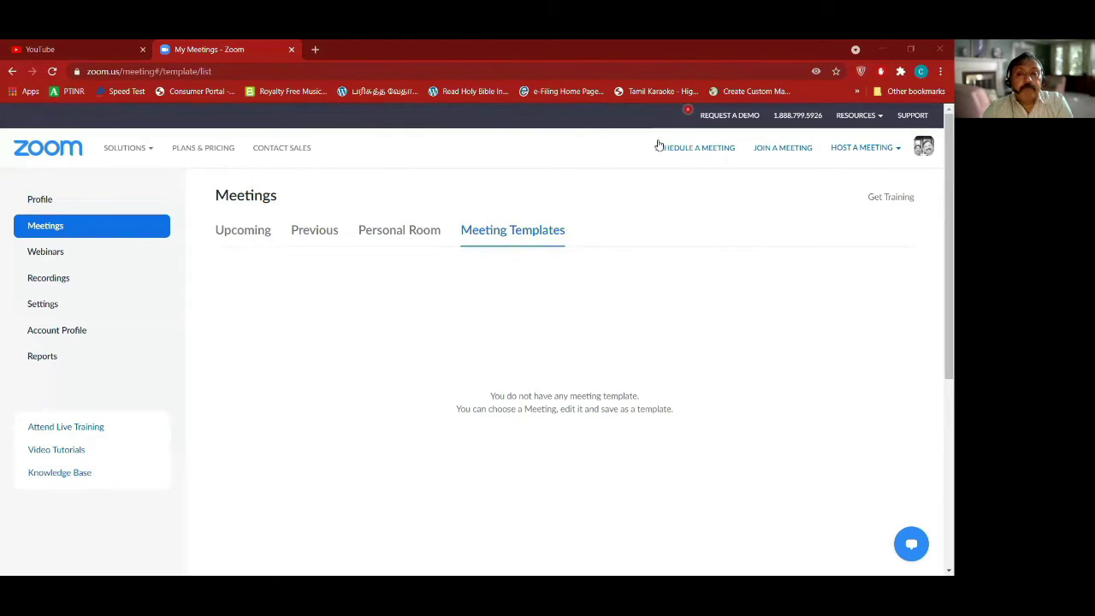
- Open the Recordings page and review the list of cloud recordings with their dates, file sizes and sharing options
{"action": "left_click", "coordinate": [50, 278]}
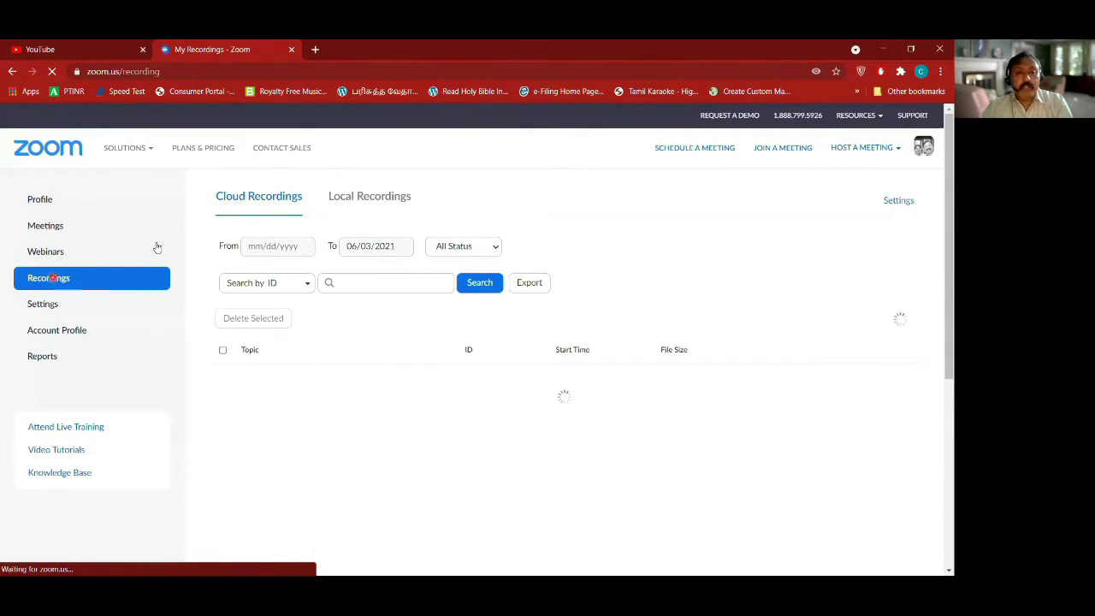
{"action": "left_click", "coordinate": [262, 198]}
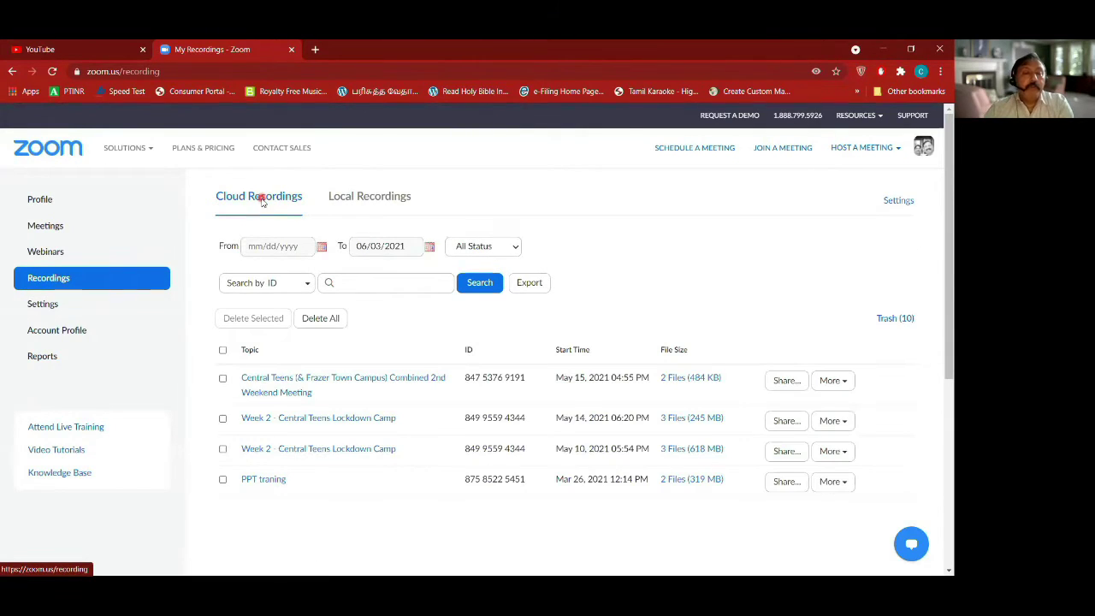
{"action": "left_click", "coordinate": [282, 378]}
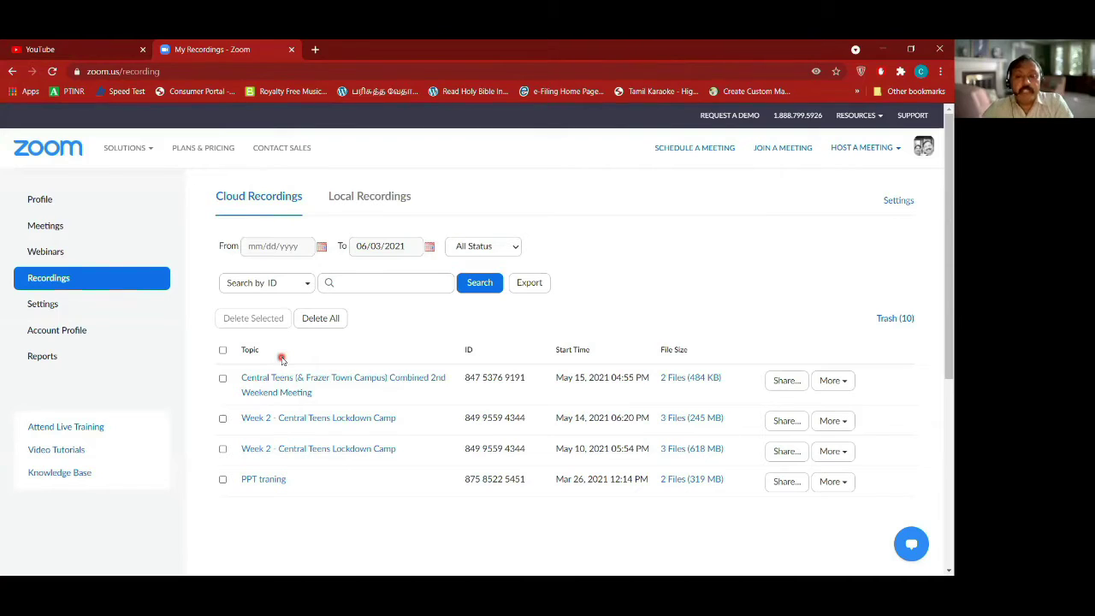
{"action": "scroll", "coordinate": [282, 359], "scroll_direction": "down", "scroll_amount": 1}
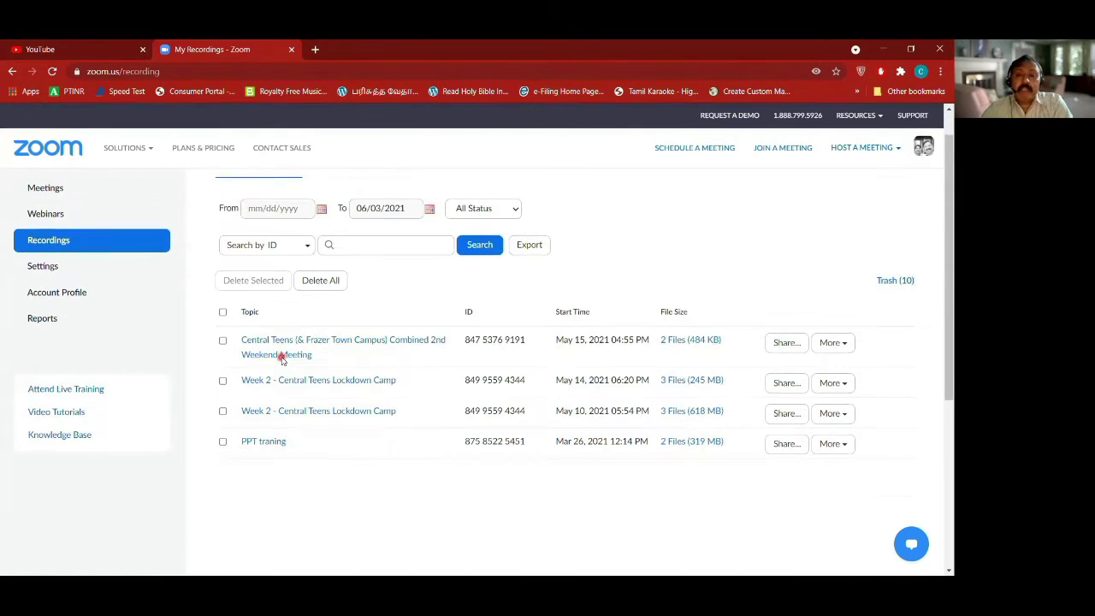
{"action": "scroll", "coordinate": [281, 360], "scroll_direction": "up", "scroll_amount": 1}
{"action": "scroll", "coordinate": [282, 359], "scroll_direction": "down", "scroll_amount": 1}
{"action": "scroll", "coordinate": [281, 359], "scroll_direction": "down", "scroll_amount": 1}
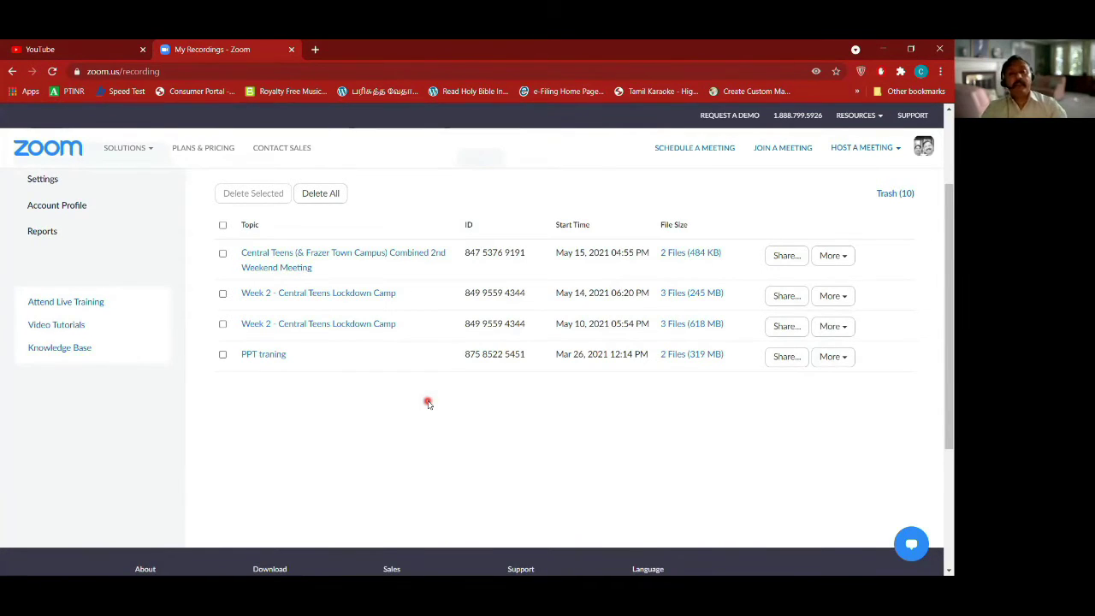
{"action": "scroll", "coordinate": [428, 402], "scroll_direction": "up", "scroll_amount": 2}
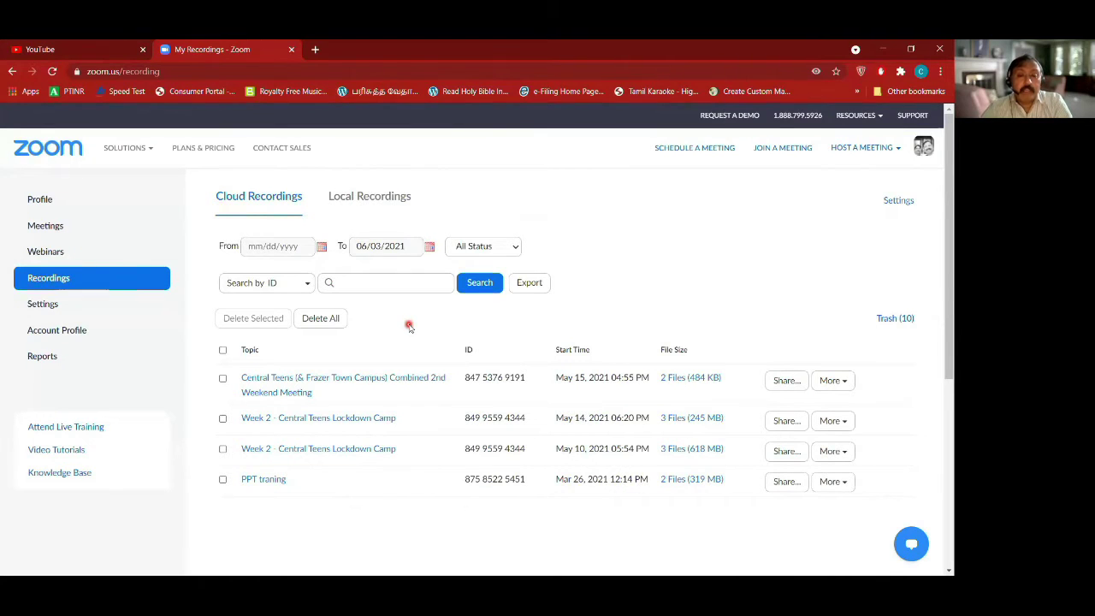
{"action": "scroll", "coordinate": [409, 325], "scroll_direction": "down", "scroll_amount": 1}
{"action": "scroll", "coordinate": [409, 326], "scroll_direction": "down", "scroll_amount": 2}
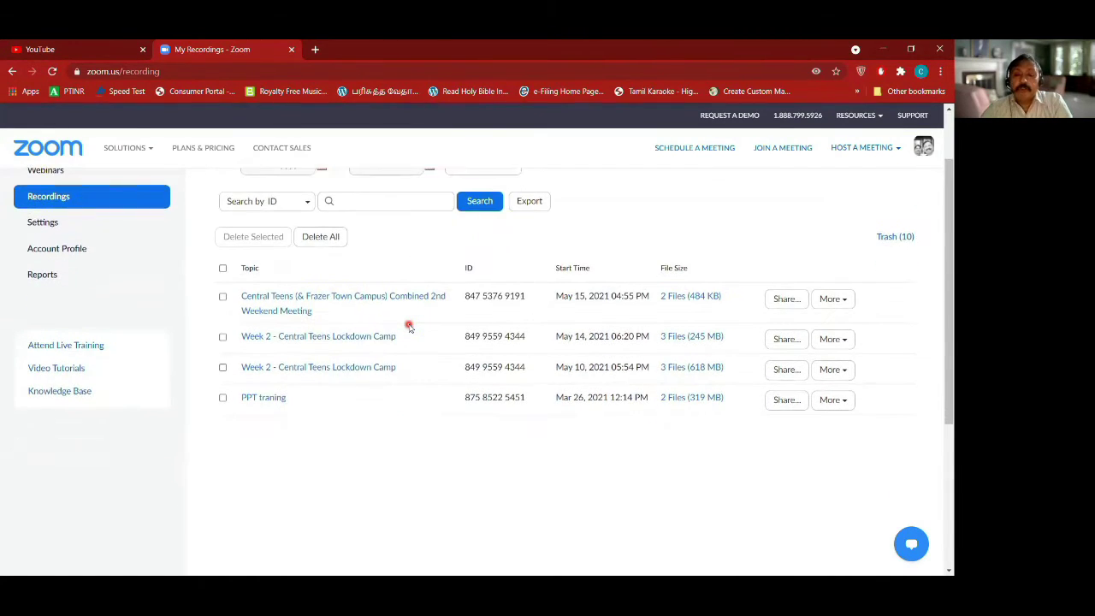
- Open the account's meeting settings and review the security requirement and the Waiting Room options
{"action": "scroll", "coordinate": [409, 326], "scroll_direction": "up", "scroll_amount": 3}
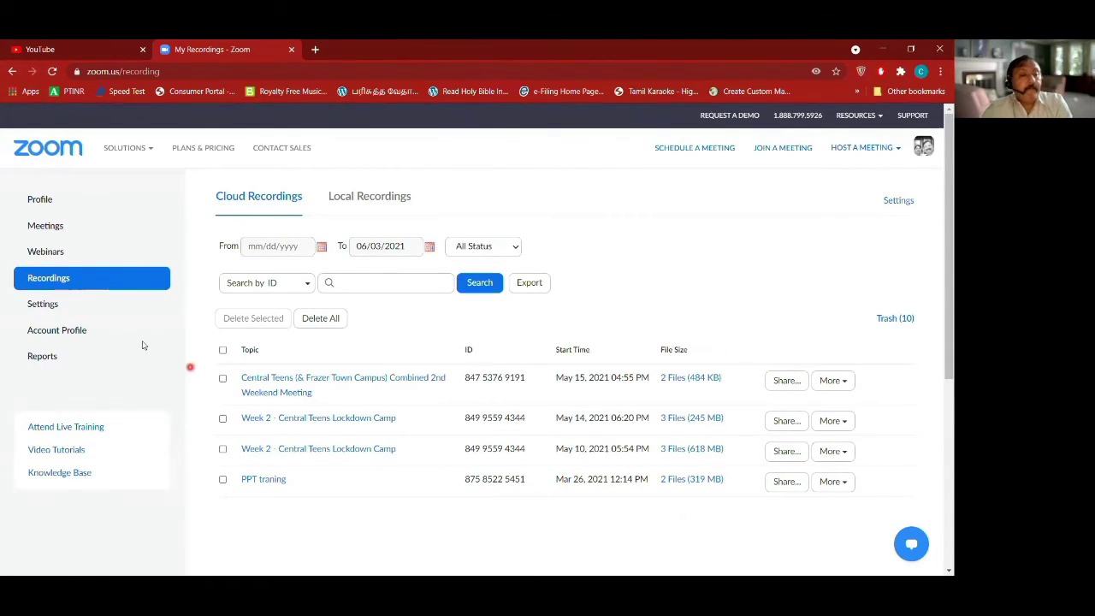
{"action": "left_click", "coordinate": [44, 304]}
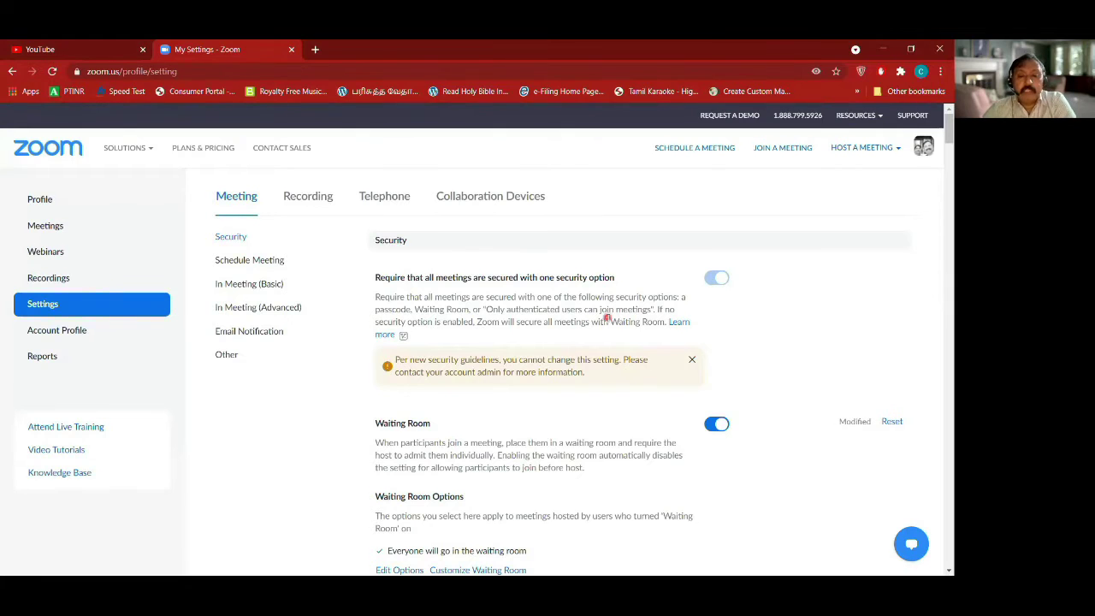
{"action": "scroll", "coordinate": [608, 318], "scroll_direction": "down", "scroll_amount": 2}
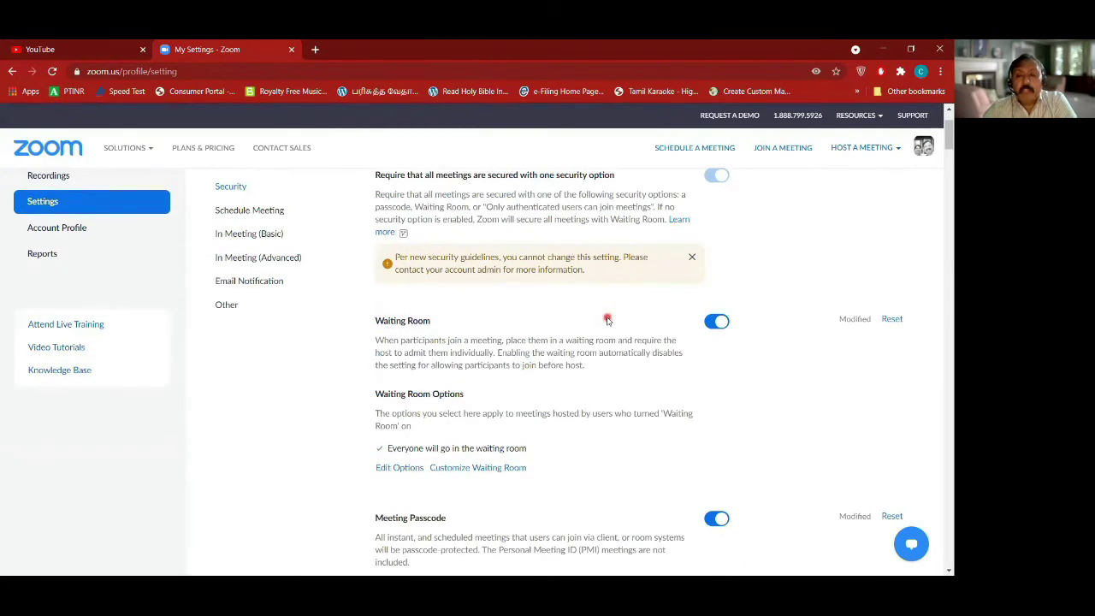
{"action": "scroll", "coordinate": [608, 318], "scroll_direction": "down", "scroll_amount": 1}
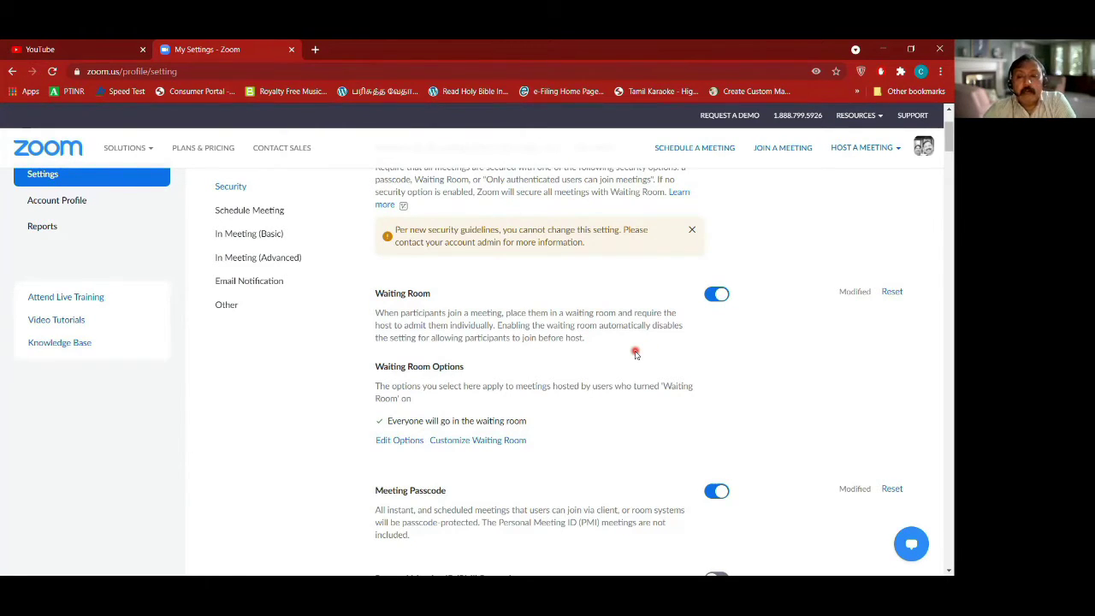
{"action": "scroll", "coordinate": [635, 353], "scroll_direction": "down", "scroll_amount": 1}
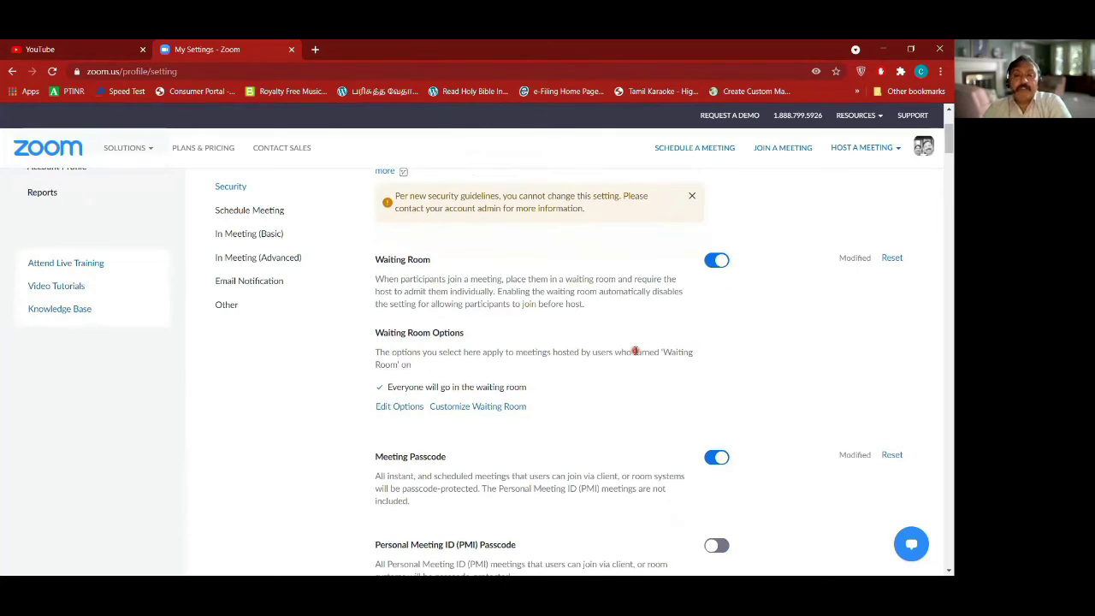
{"action": "scroll", "coordinate": [636, 351], "scroll_direction": "down", "scroll_amount": 1}
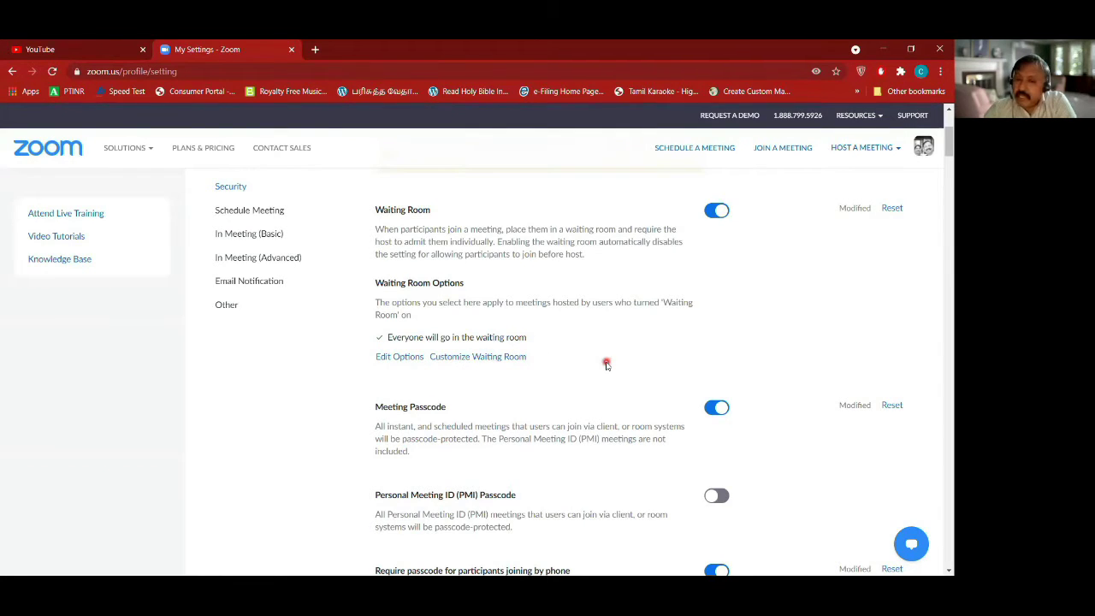
{"action": "scroll", "coordinate": [605, 365], "scroll_direction": "down", "scroll_amount": 1}
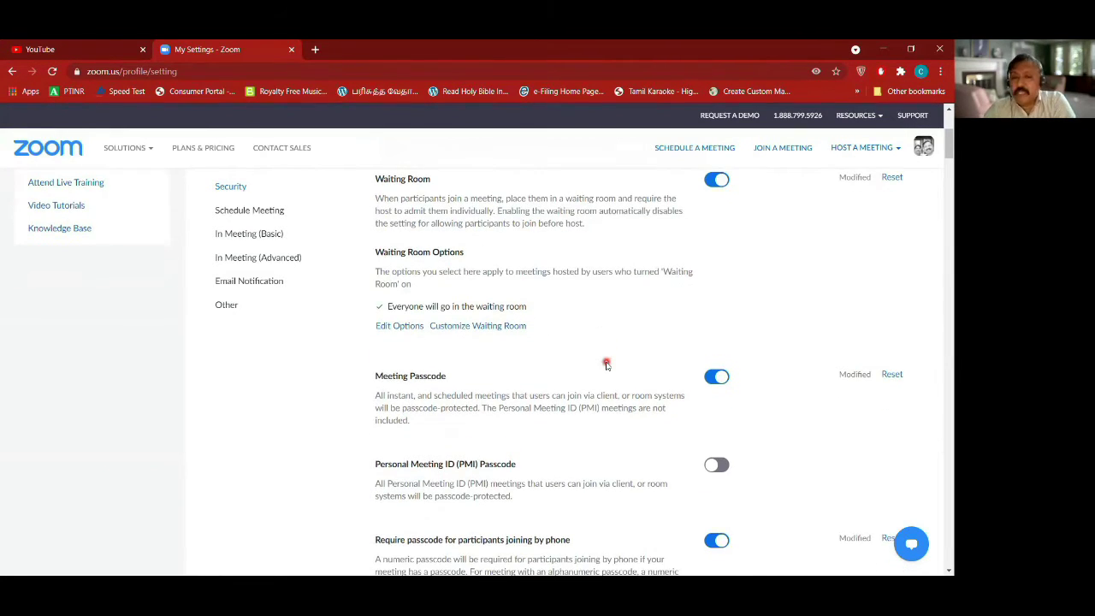
{"action": "scroll", "coordinate": [606, 364], "scroll_direction": "down", "scroll_amount": 1}
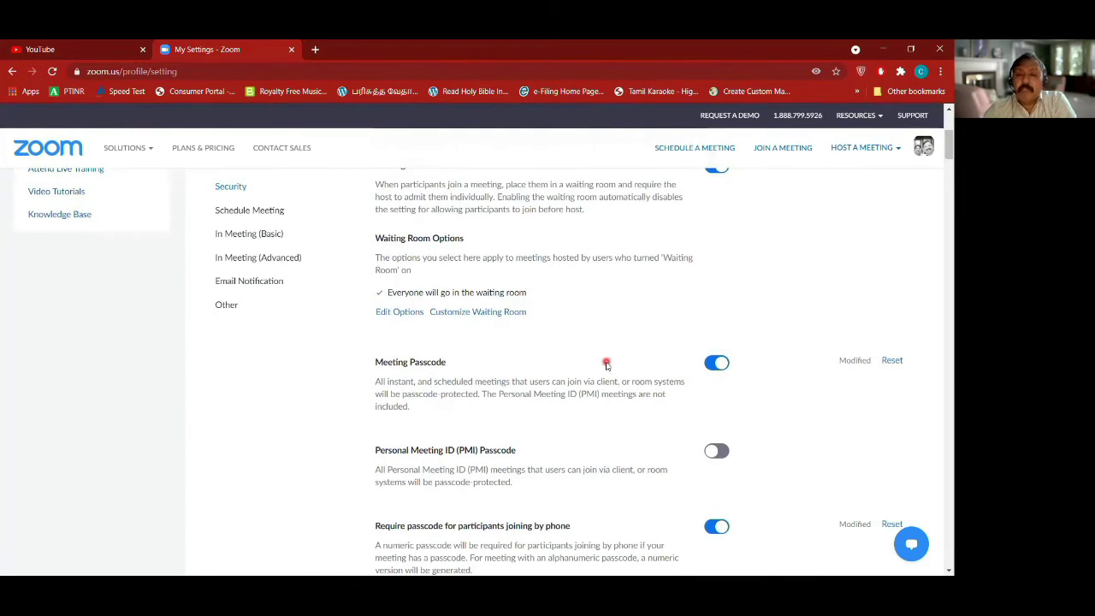
- Review the security settings for meeting passcodes, Personal Meeting ID passcodes, phone participants and passcodes embedded in invite links
{"action": "scroll", "coordinate": [605, 364], "scroll_direction": "down", "scroll_amount": 2}
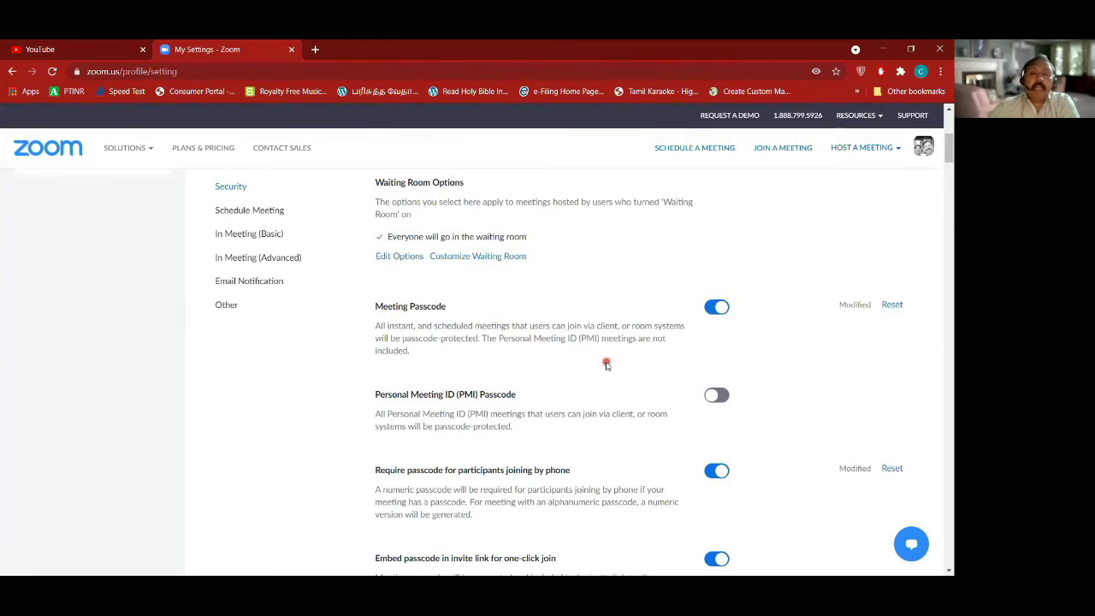
{"action": "scroll", "coordinate": [606, 364], "scroll_direction": "down", "scroll_amount": 2}
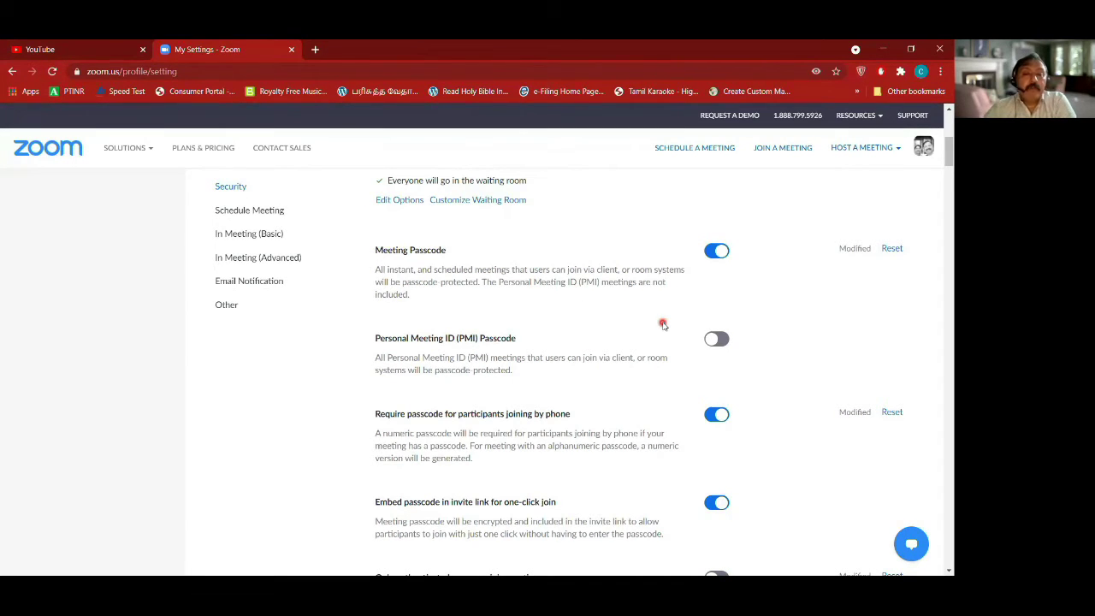
{"action": "scroll", "coordinate": [662, 324], "scroll_direction": "down", "scroll_amount": 2}
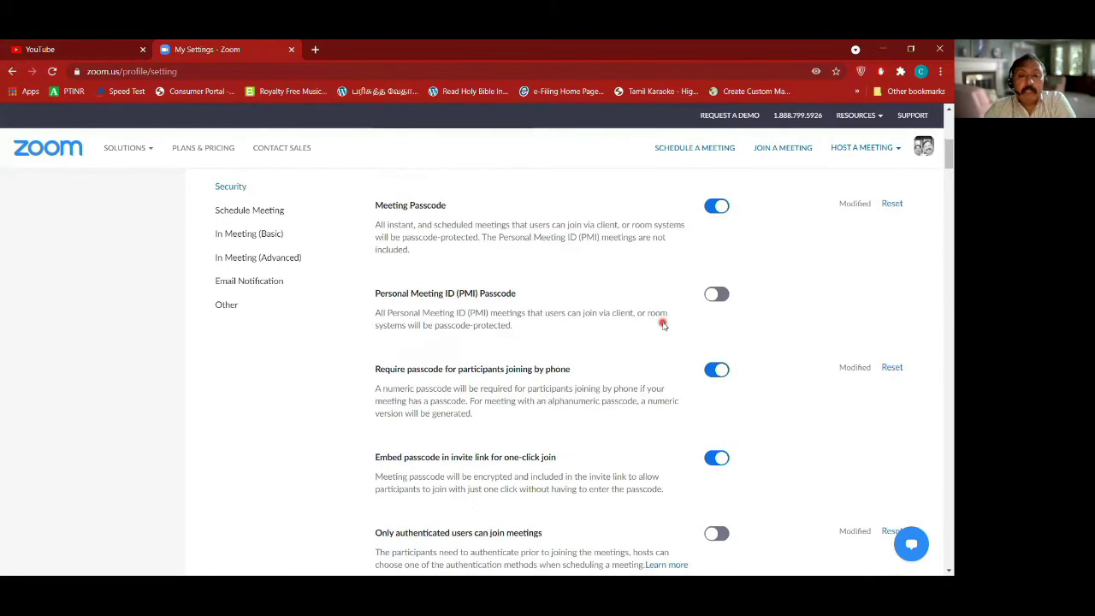
{"action": "scroll", "coordinate": [662, 325], "scroll_direction": "down", "scroll_amount": 1}
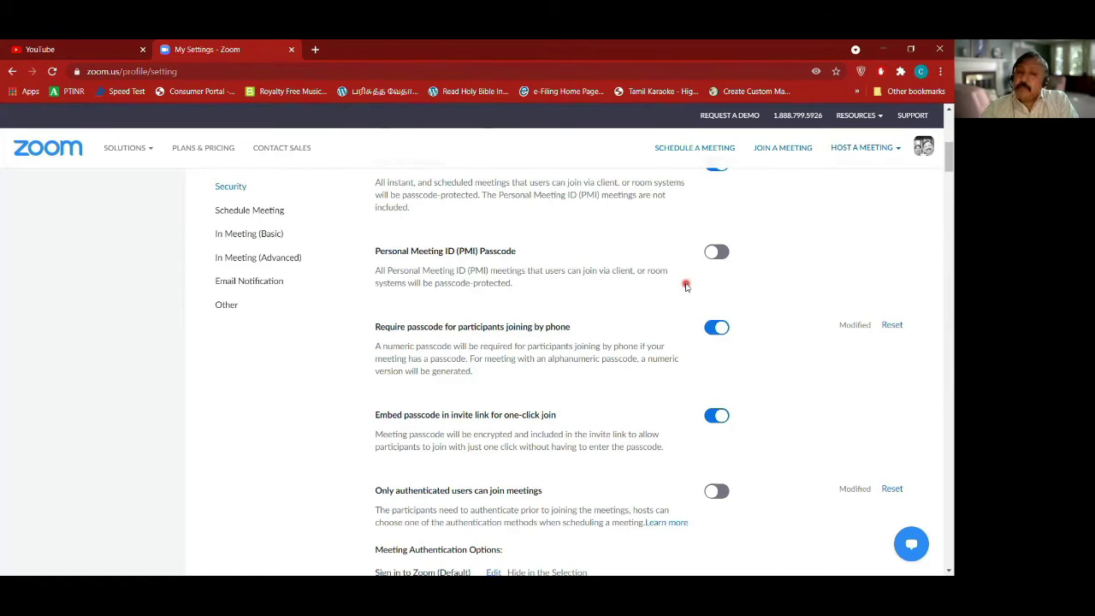
{"action": "scroll", "coordinate": [685, 285], "scroll_direction": "down", "scroll_amount": 2}
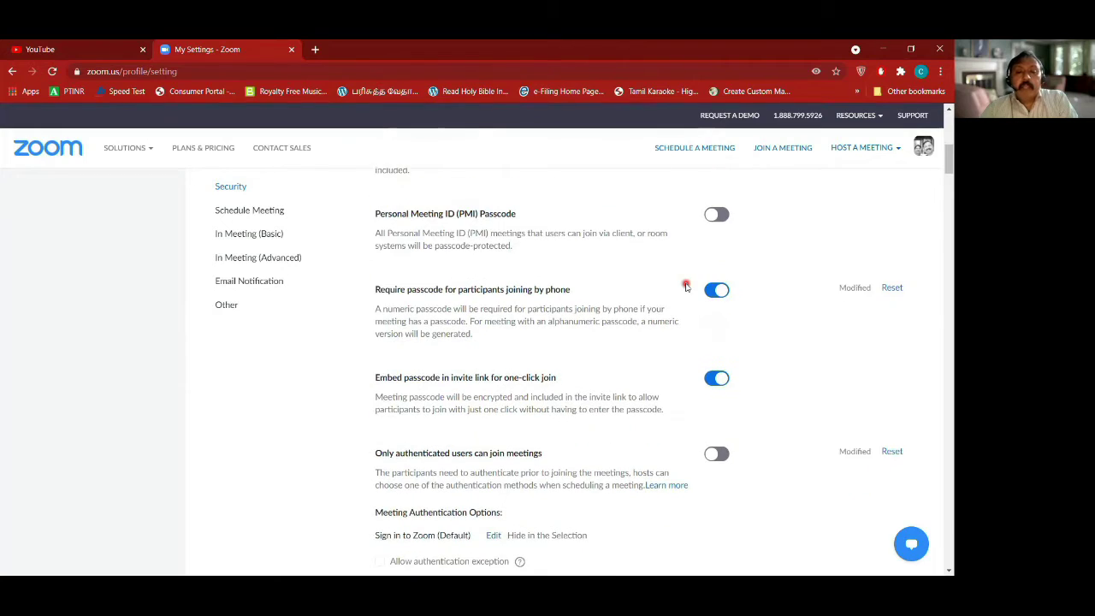
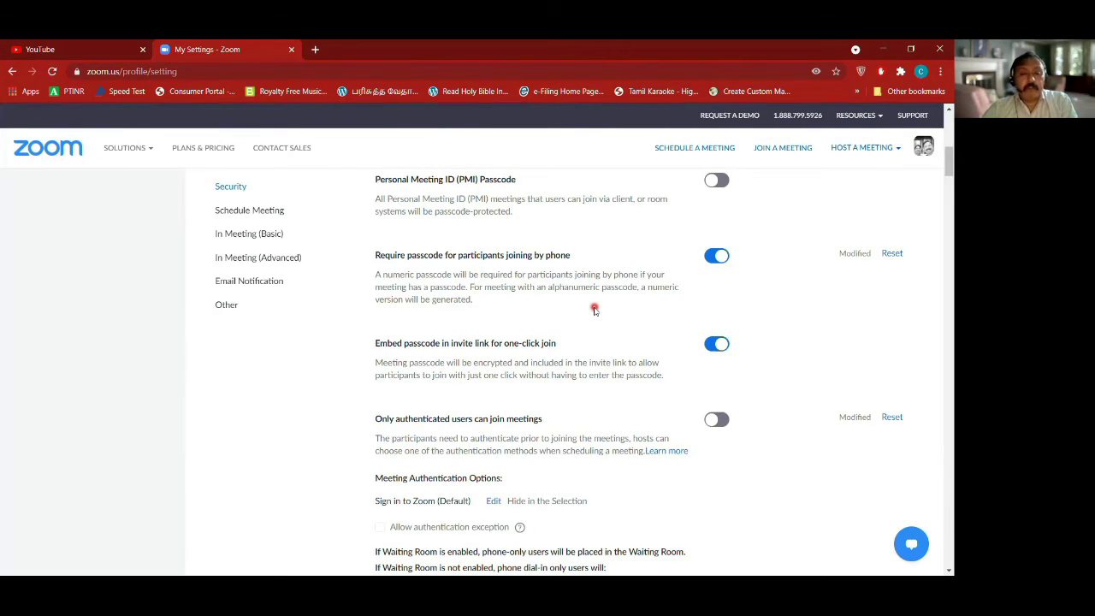
{"action": "scroll", "coordinate": [595, 310], "scroll_direction": "down", "scroll_amount": 1}
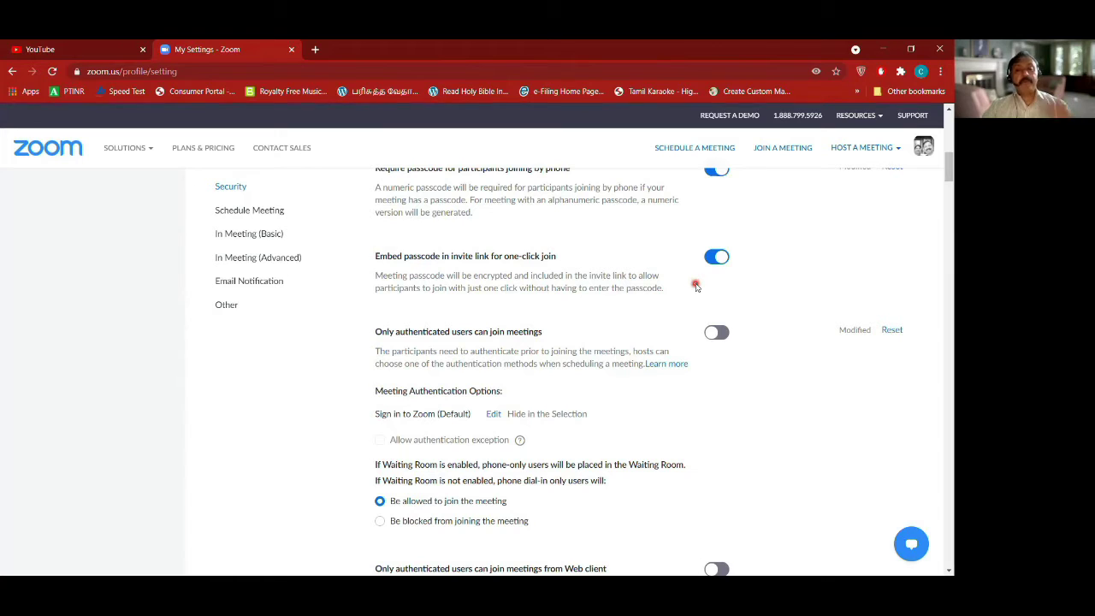
- Examine the security settings for authenticated users, entry from specific countries or regions, and end-to-end encryption
{"action": "scroll", "coordinate": [696, 286], "scroll_direction": "down", "scroll_amount": 2}
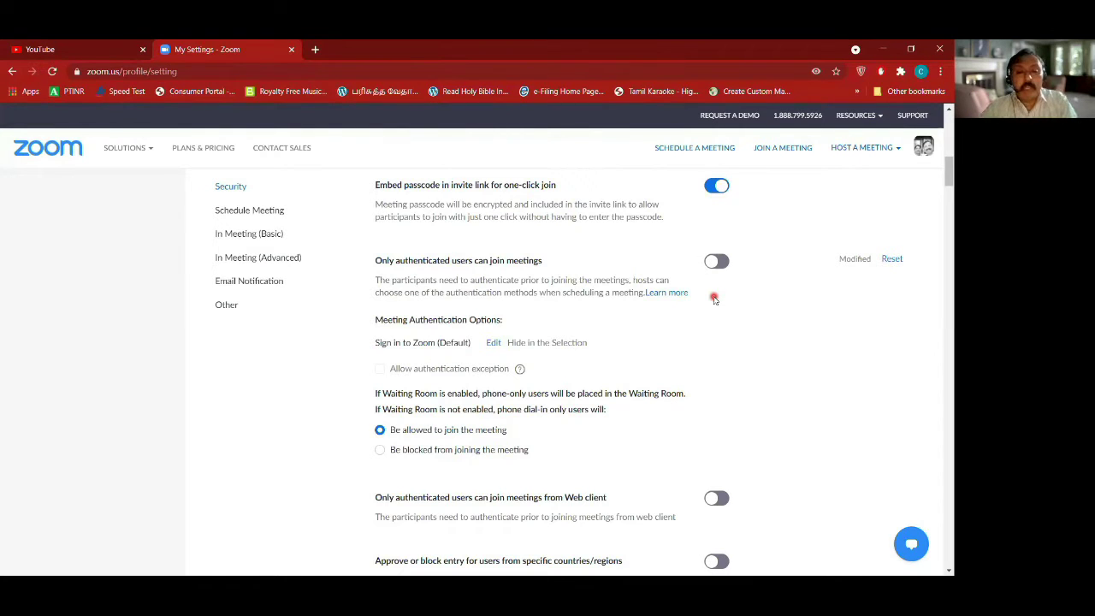
{"action": "scroll", "coordinate": [714, 299], "scroll_direction": "down", "scroll_amount": 2}
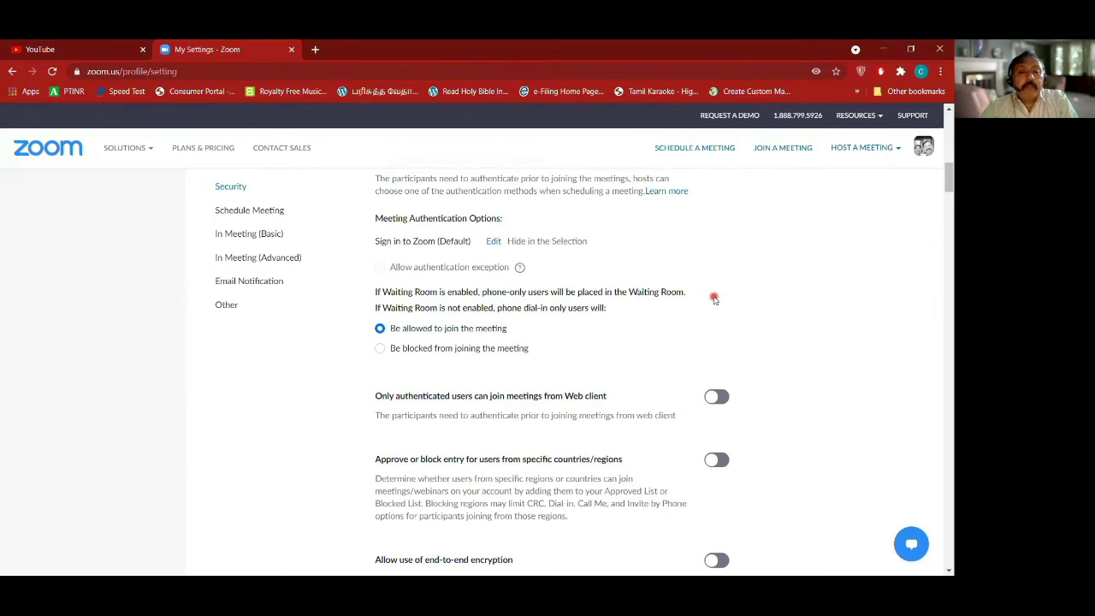
{"action": "scroll", "coordinate": [714, 299], "scroll_direction": "down", "scroll_amount": 1}
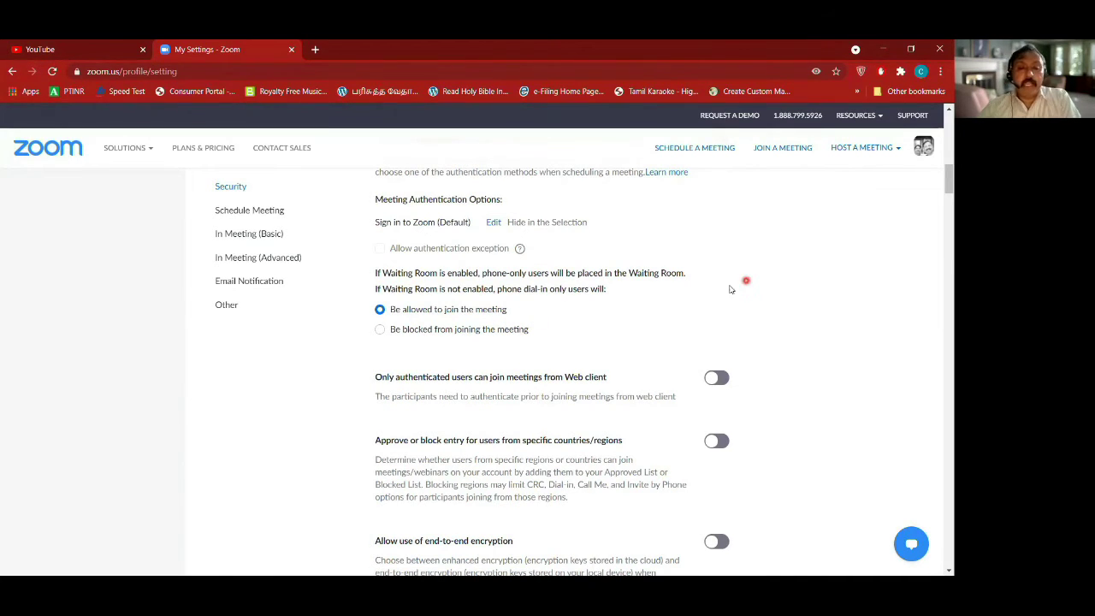
{"action": "scroll", "coordinate": [727, 286], "scroll_direction": "down", "scroll_amount": 3}
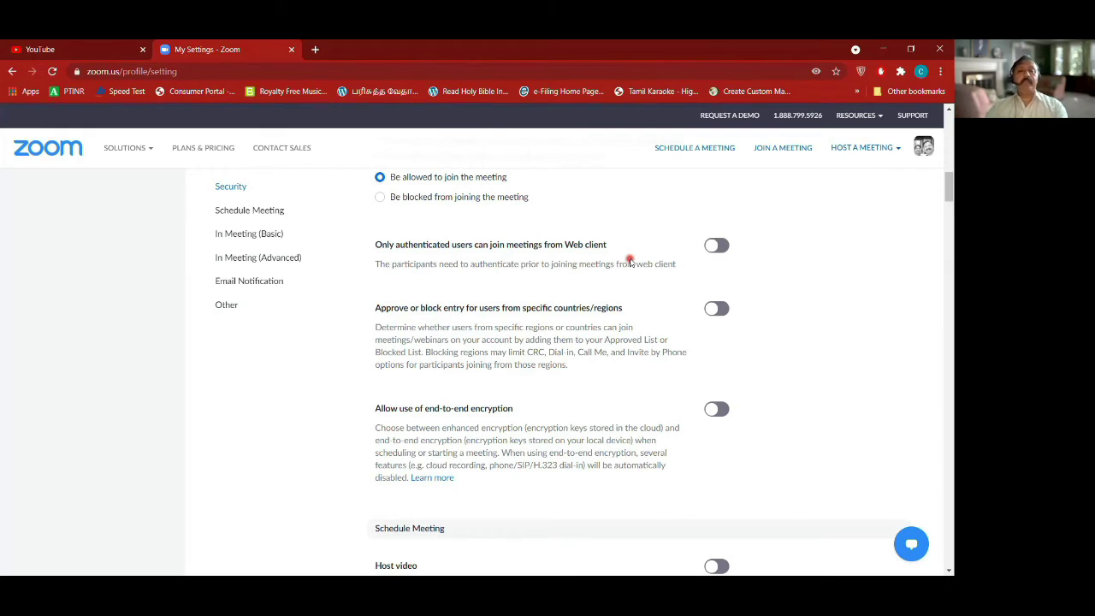
{"action": "scroll", "coordinate": [629, 261], "scroll_direction": "down", "scroll_amount": 2}
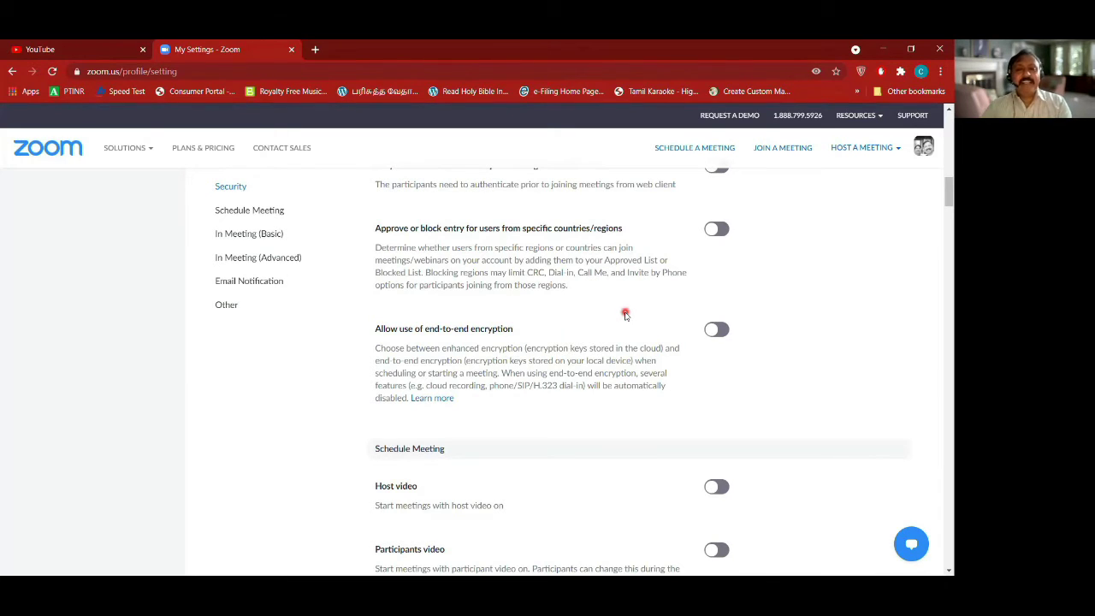
{"action": "scroll", "coordinate": [625, 315], "scroll_direction": "down", "scroll_amount": 2}
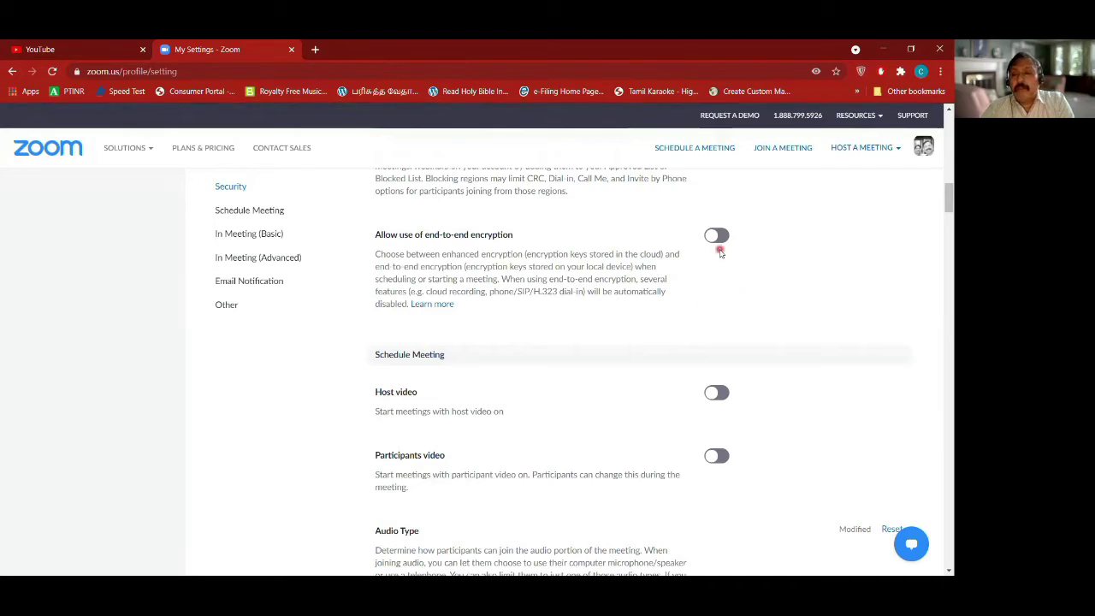
- Review the Schedule Meeting settings for host video, participants video and audio type
{"action": "scroll", "coordinate": [695, 310], "scroll_direction": "down", "scroll_amount": 2}
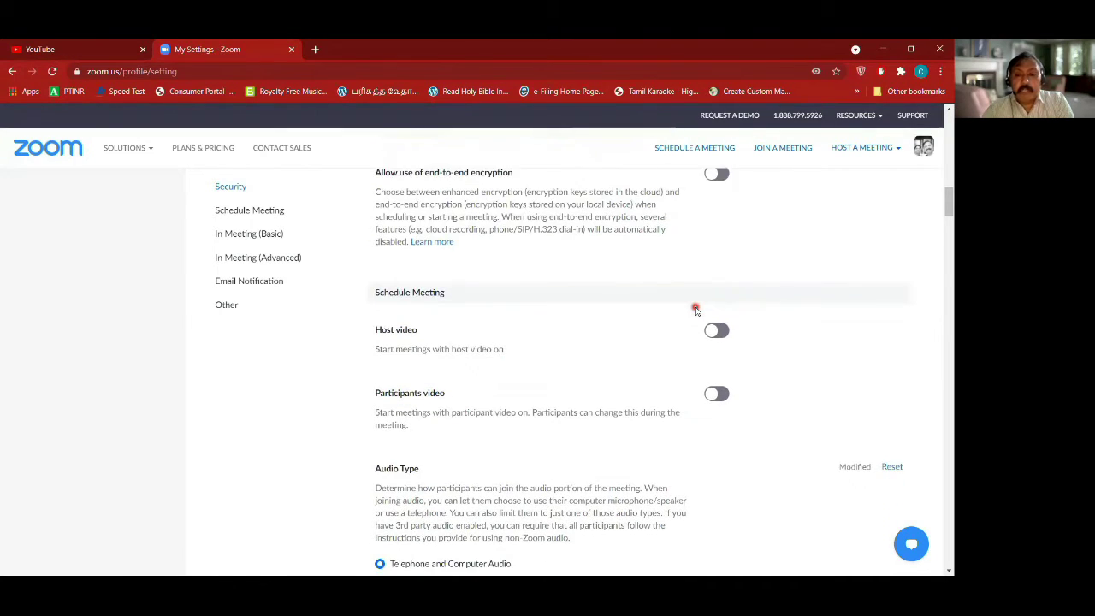
{"action": "scroll", "coordinate": [695, 310], "scroll_direction": "down", "scroll_amount": 1}
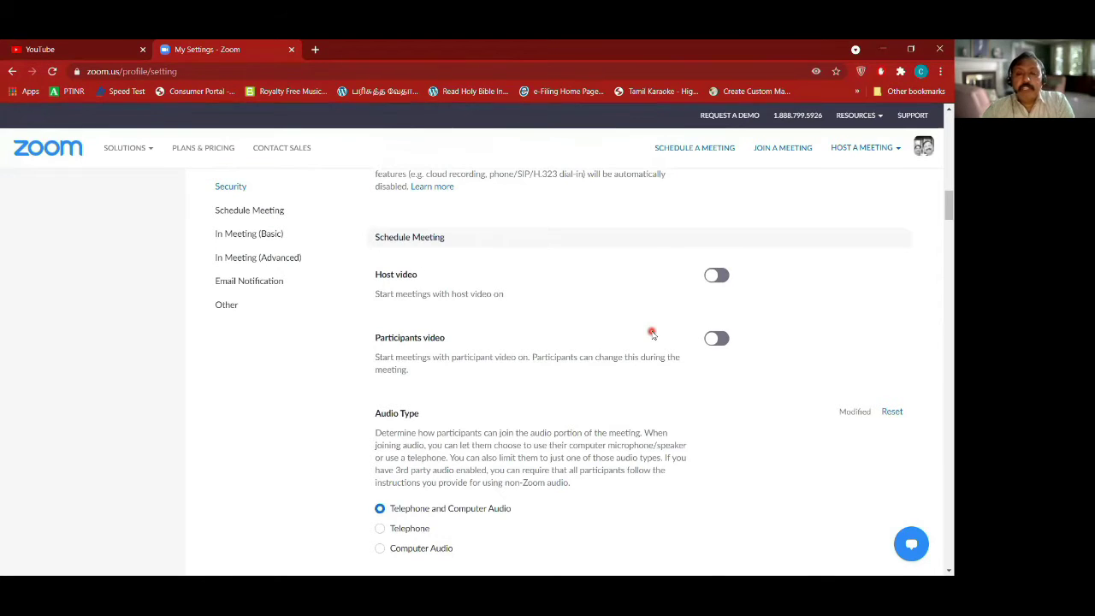
{"action": "scroll", "coordinate": [652, 334], "scroll_direction": "down", "scroll_amount": 1}
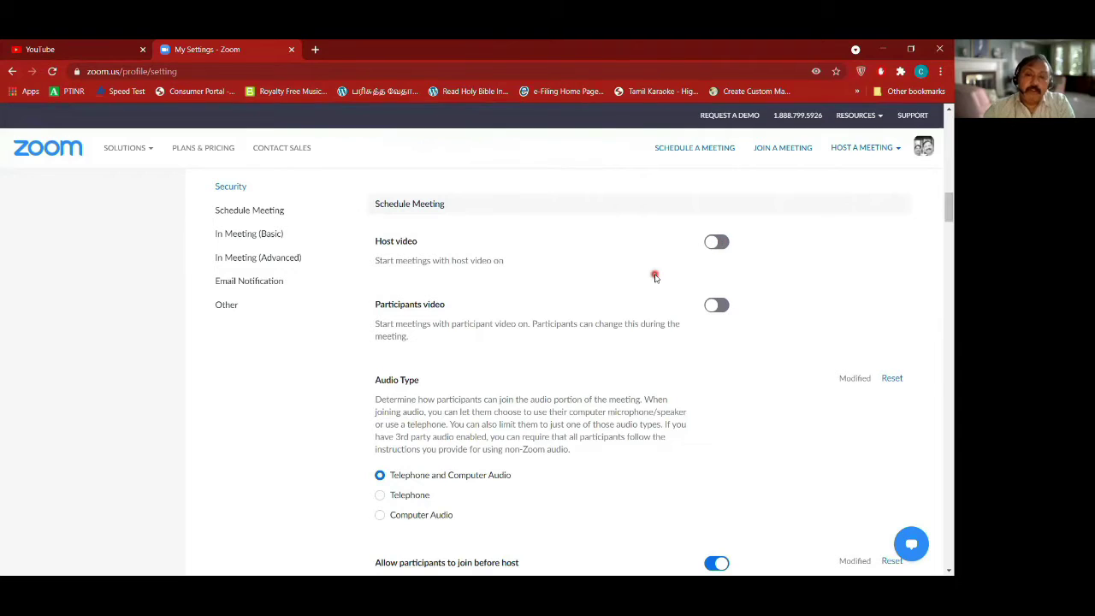
{"action": "scroll", "coordinate": [656, 277], "scroll_direction": "down", "scroll_amount": 2}
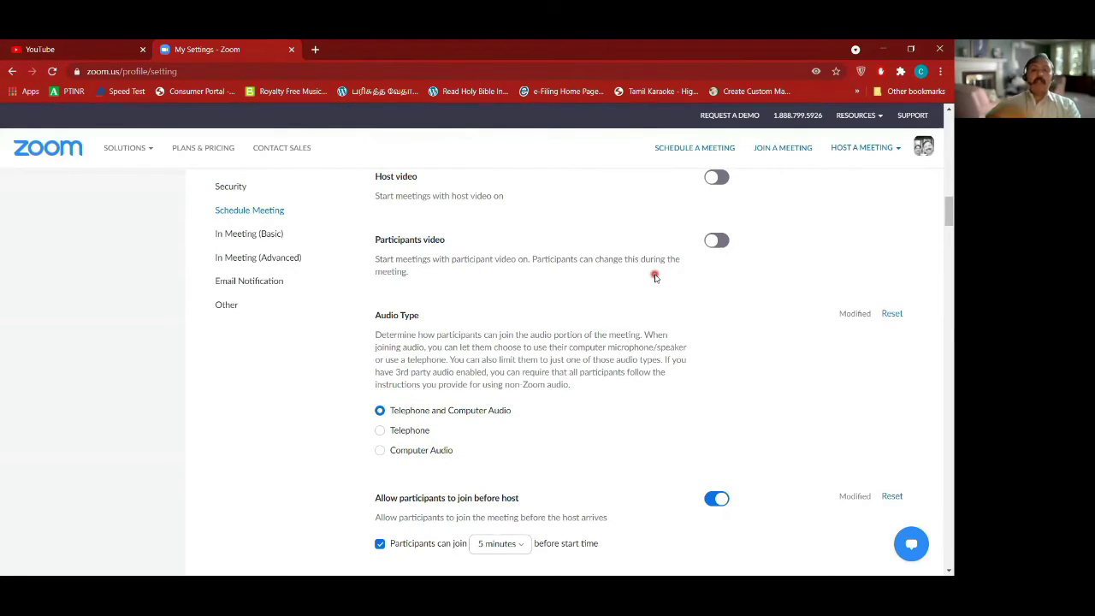
{"action": "scroll", "coordinate": [655, 277], "scroll_direction": "down", "scroll_amount": 3}
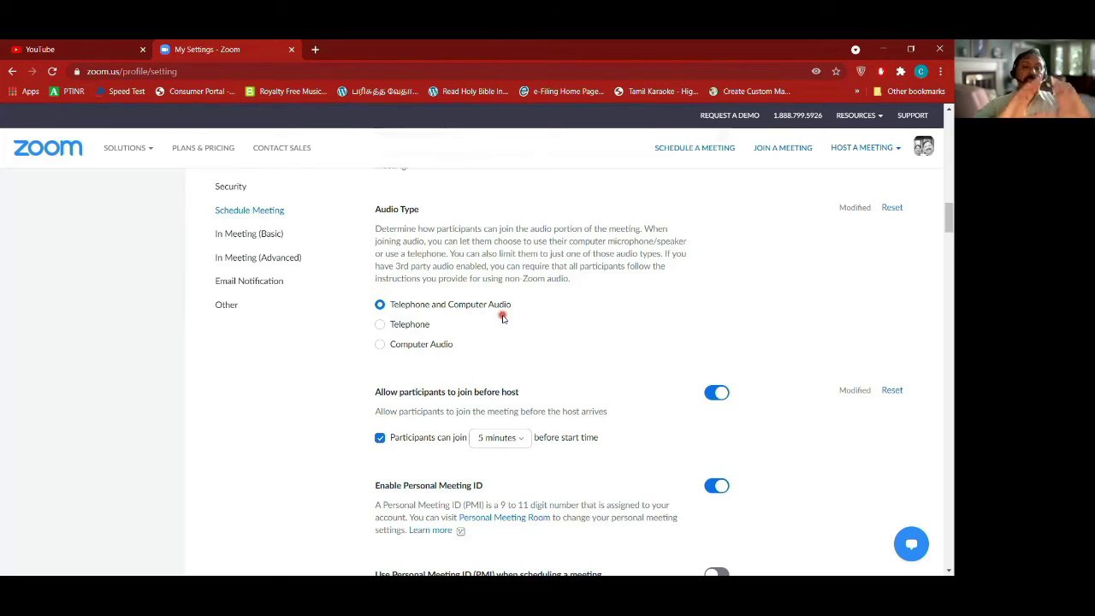
- Inspect the setting for participants joining before the host, viewing its available early-join times without changing the selection
{"action": "scroll", "coordinate": [503, 317], "scroll_direction": "down", "scroll_amount": 1}
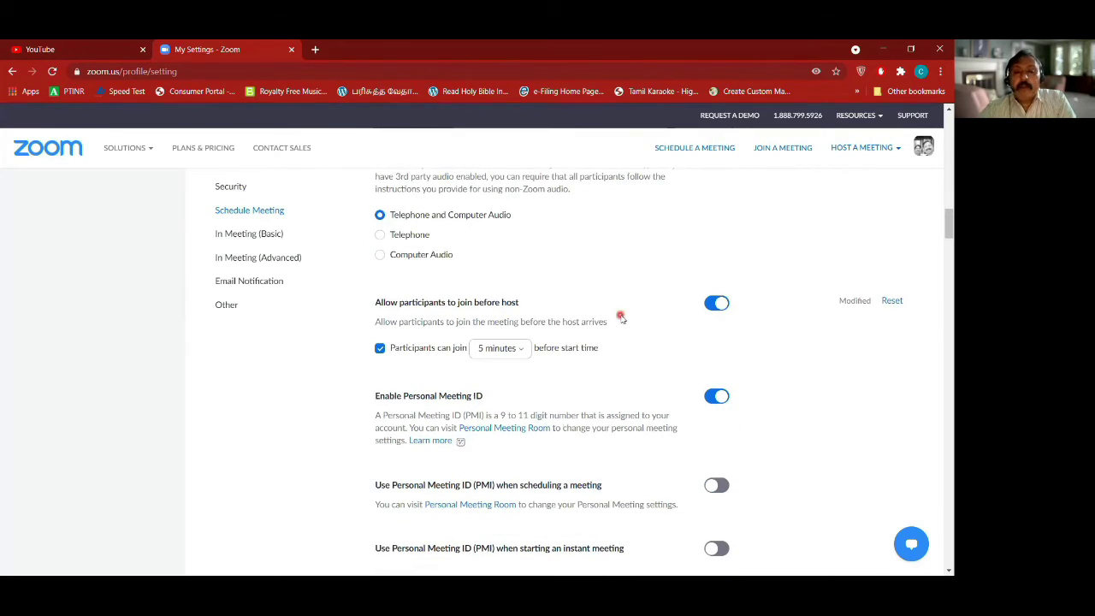
{"action": "scroll", "coordinate": [622, 317], "scroll_direction": "down", "scroll_amount": 1}
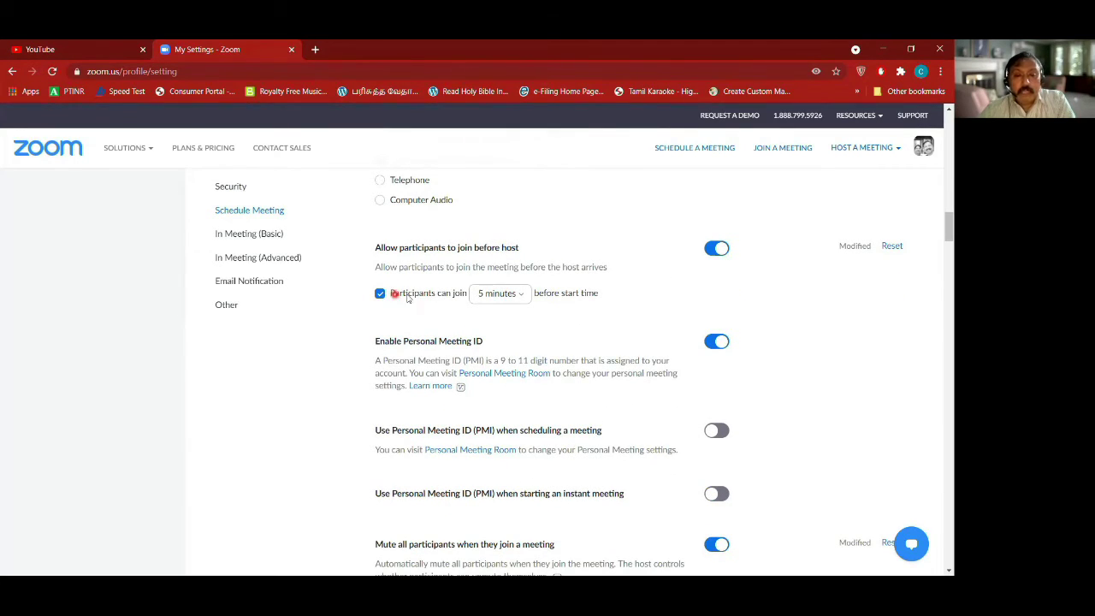
{"action": "left_click", "coordinate": [523, 294]}
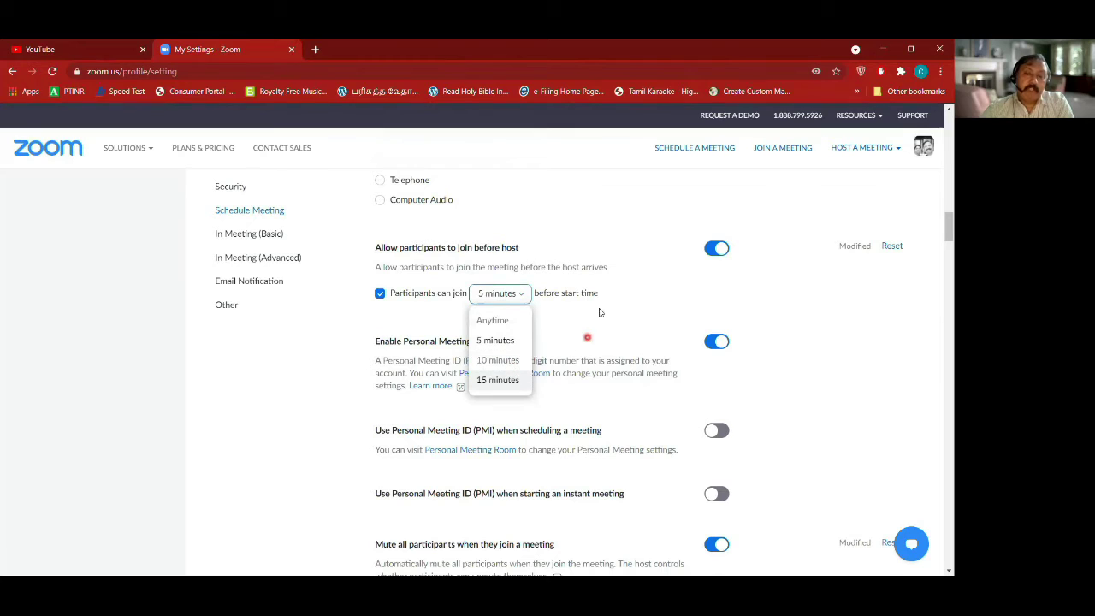
{"action": "left_click", "coordinate": [617, 252]}
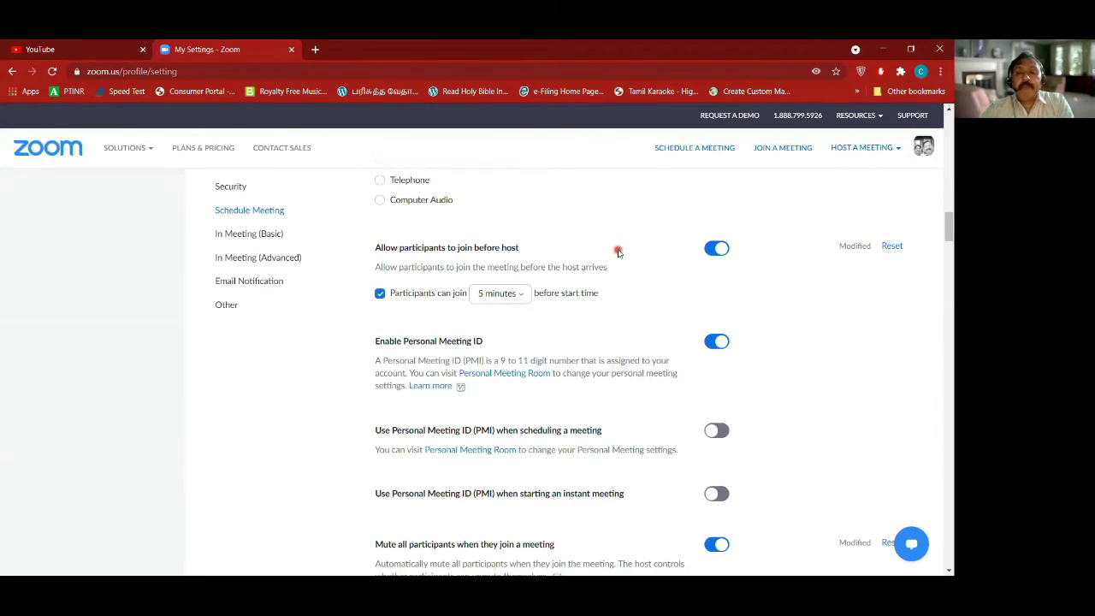
- Review the scheduling settings for Personal Meeting ID use, muting participants when they join, and upcoming meeting reminders
{"action": "scroll", "coordinate": [645, 302], "scroll_direction": "down", "scroll_amount": 1}
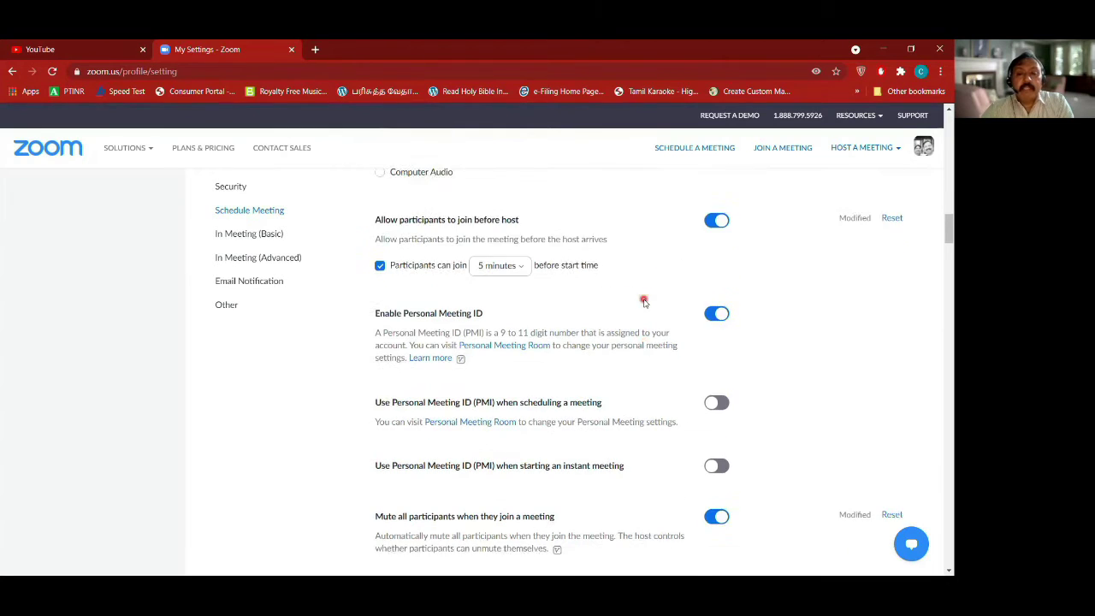
{"action": "scroll", "coordinate": [644, 302], "scroll_direction": "down", "scroll_amount": 1}
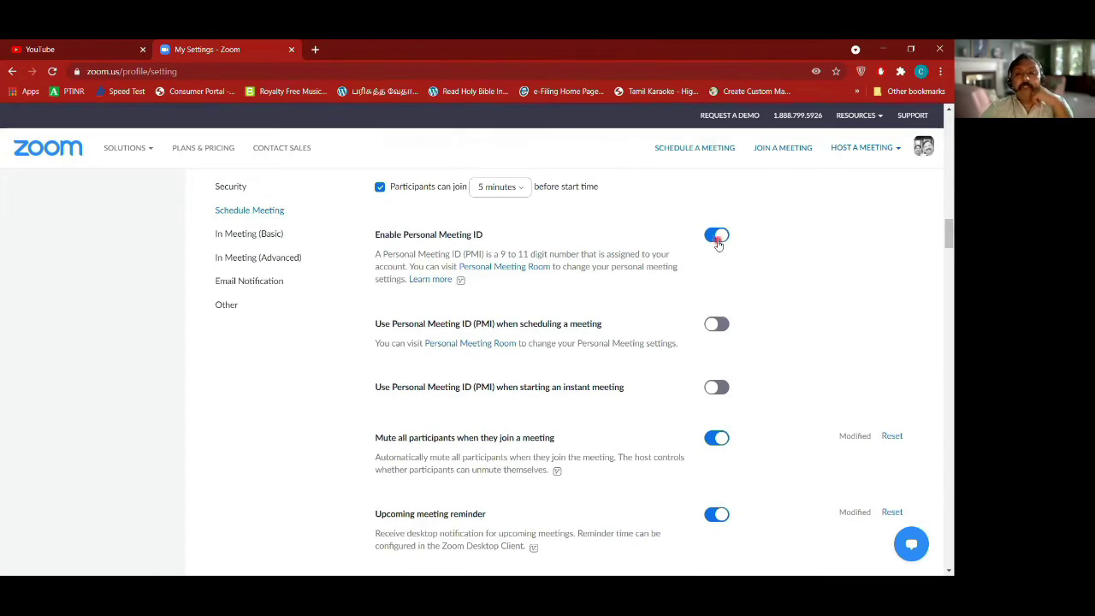
{"action": "scroll", "coordinate": [619, 279], "scroll_direction": "down", "scroll_amount": 1}
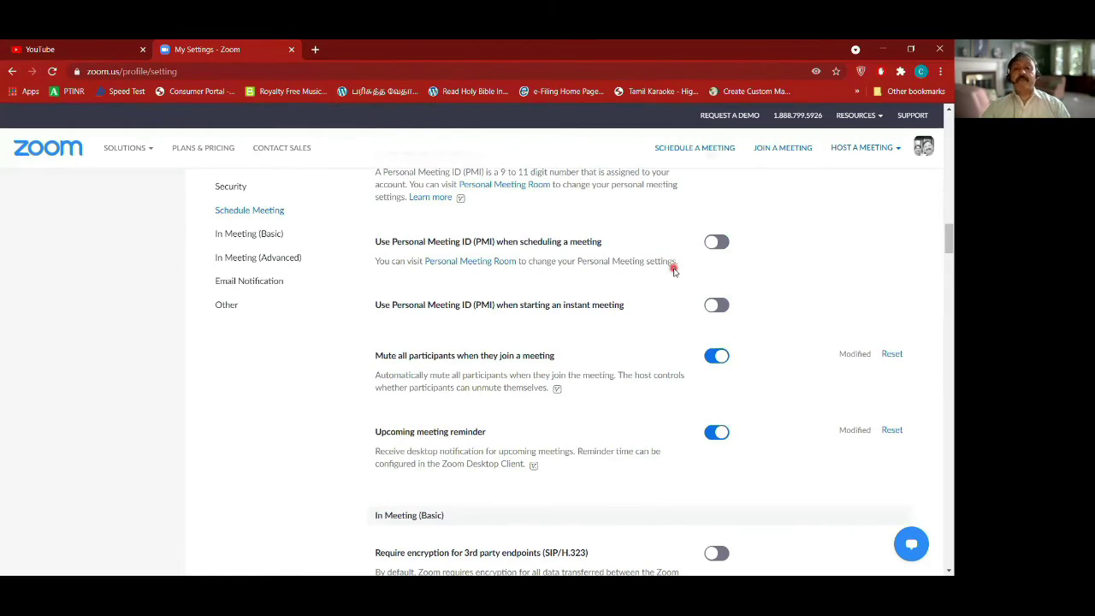
{"action": "scroll", "coordinate": [675, 270], "scroll_direction": "down", "scroll_amount": 1}
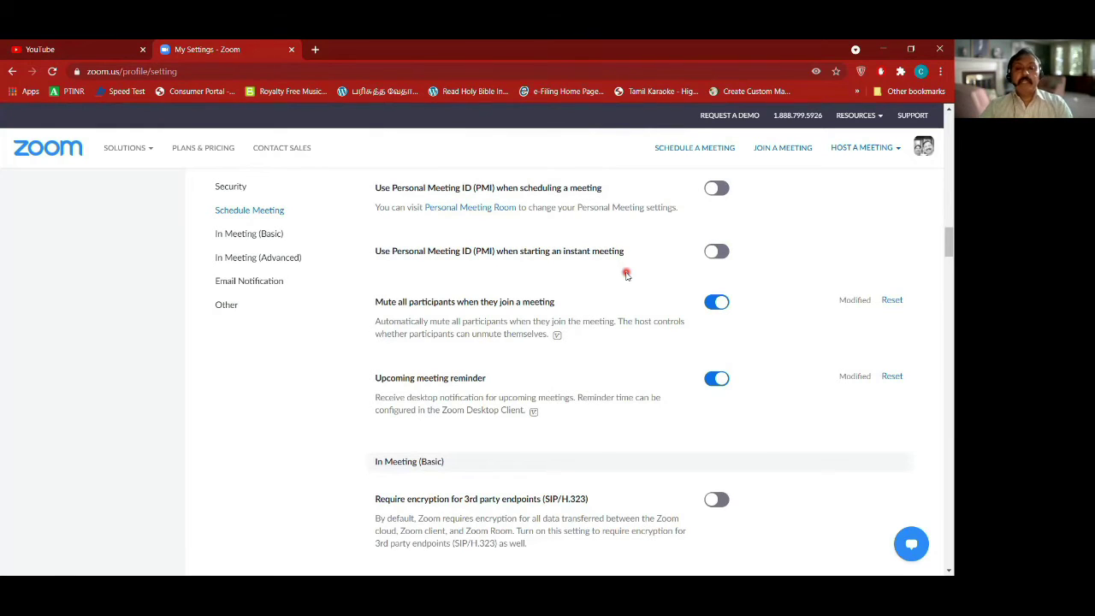
{"action": "scroll", "coordinate": [626, 274], "scroll_direction": "down", "scroll_amount": 1}
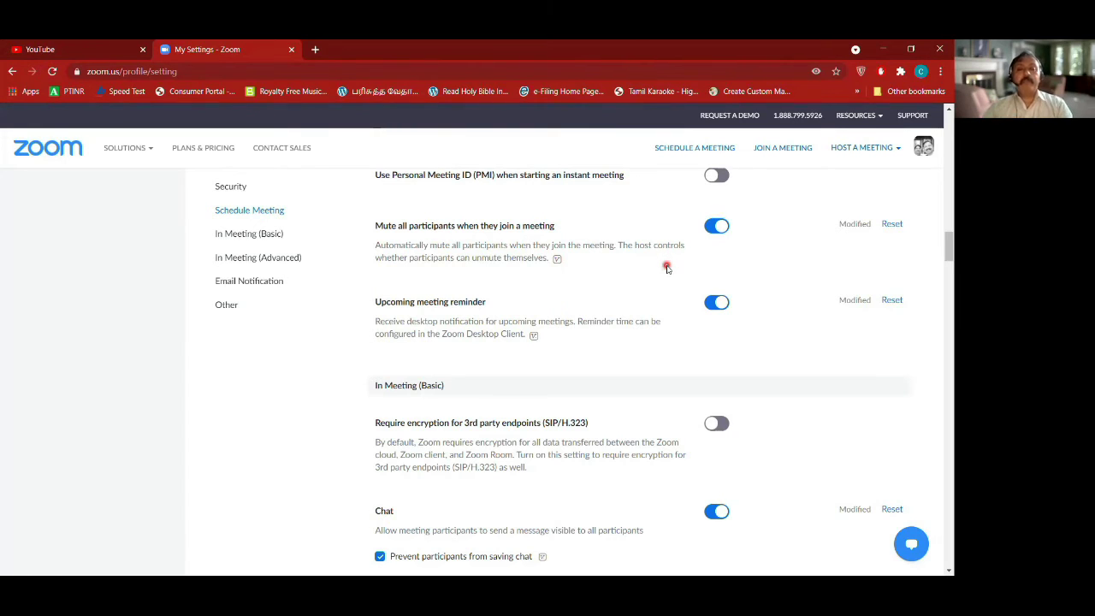
- Review the In Meeting (Basic) settings for third-party endpoint encryption and chat, including preventing participants from saving chat
{"action": "scroll", "coordinate": [667, 268], "scroll_direction": "down", "scroll_amount": 1}
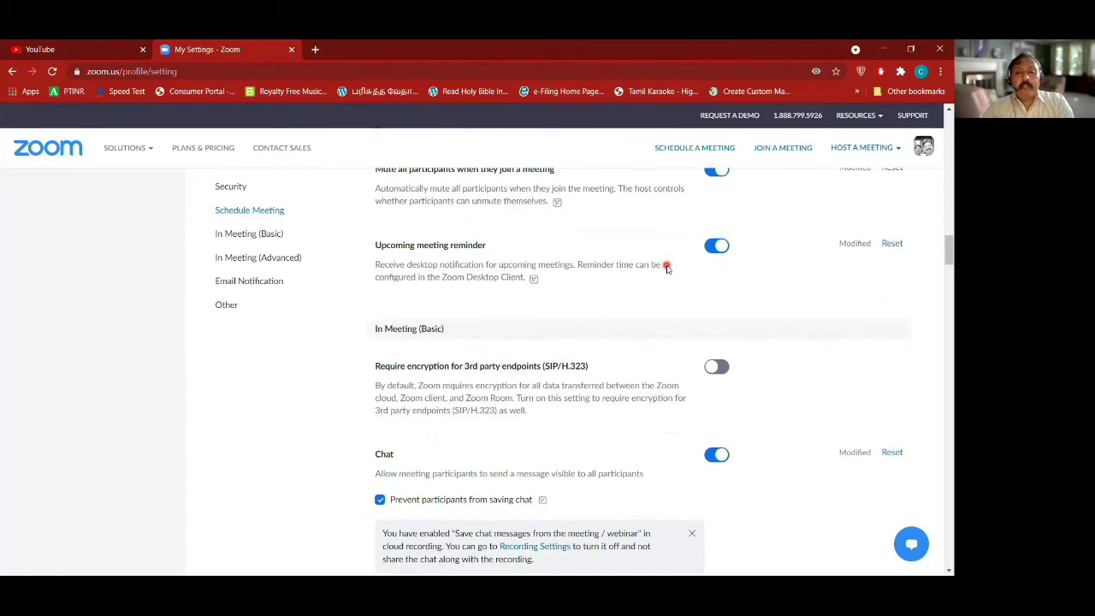
{"action": "scroll", "coordinate": [667, 268], "scroll_direction": "down", "scroll_amount": 1}
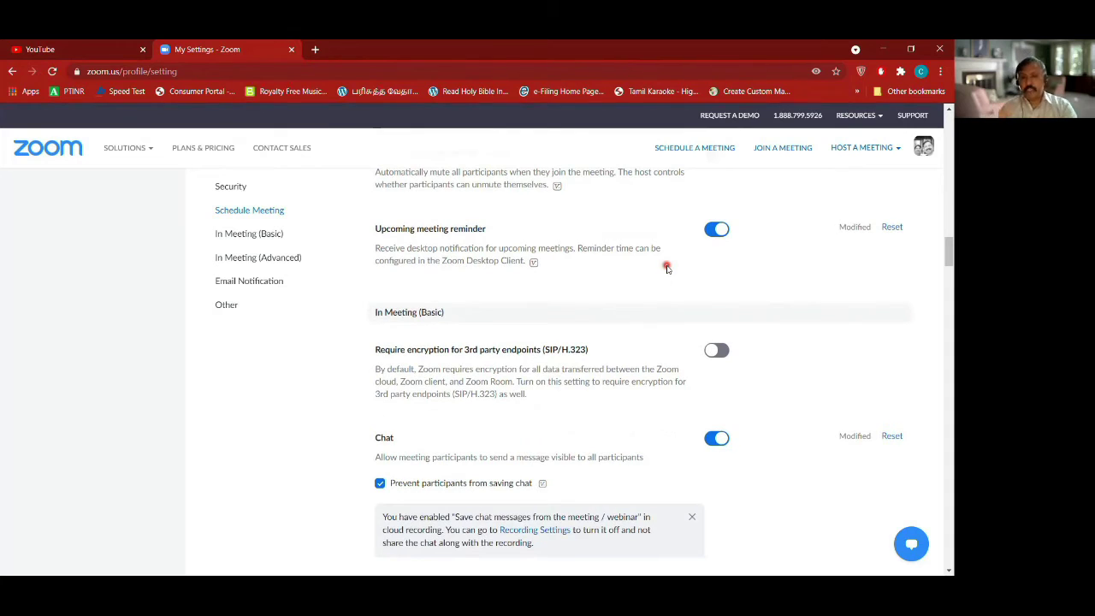
{"action": "scroll", "coordinate": [667, 268], "scroll_direction": "down", "scroll_amount": 2}
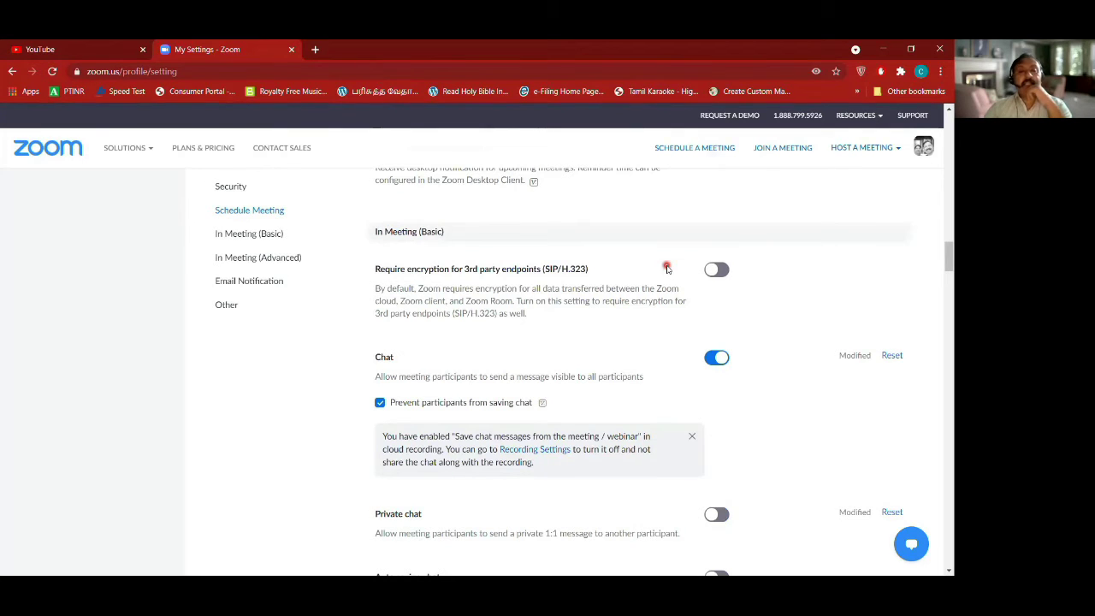
{"action": "scroll", "coordinate": [667, 267], "scroll_direction": "down", "scroll_amount": 1}
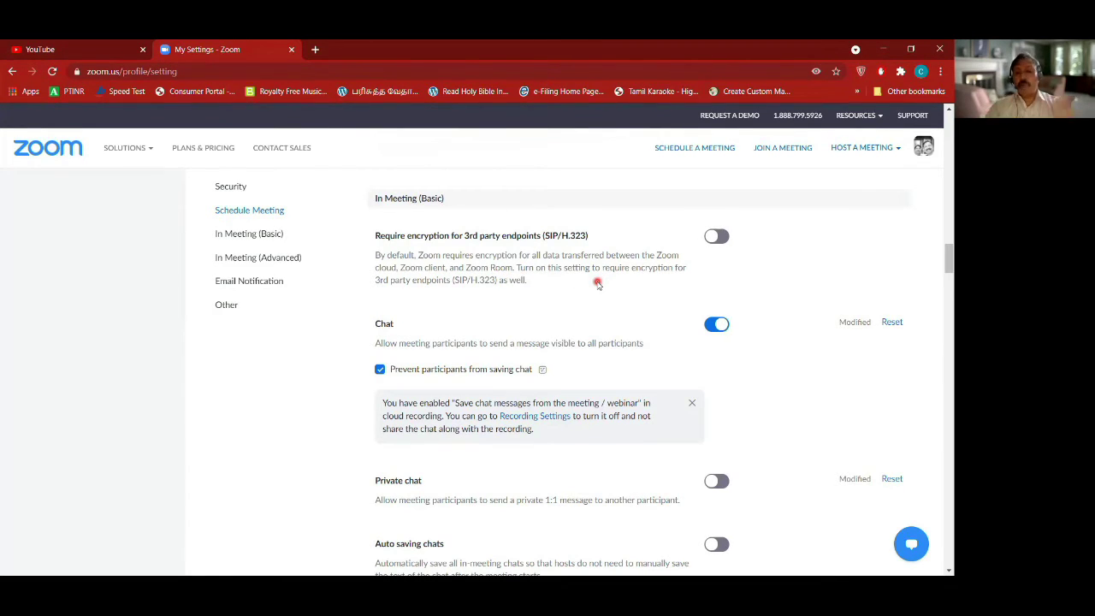
{"action": "scroll", "coordinate": [598, 285], "scroll_direction": "down", "scroll_amount": 1}
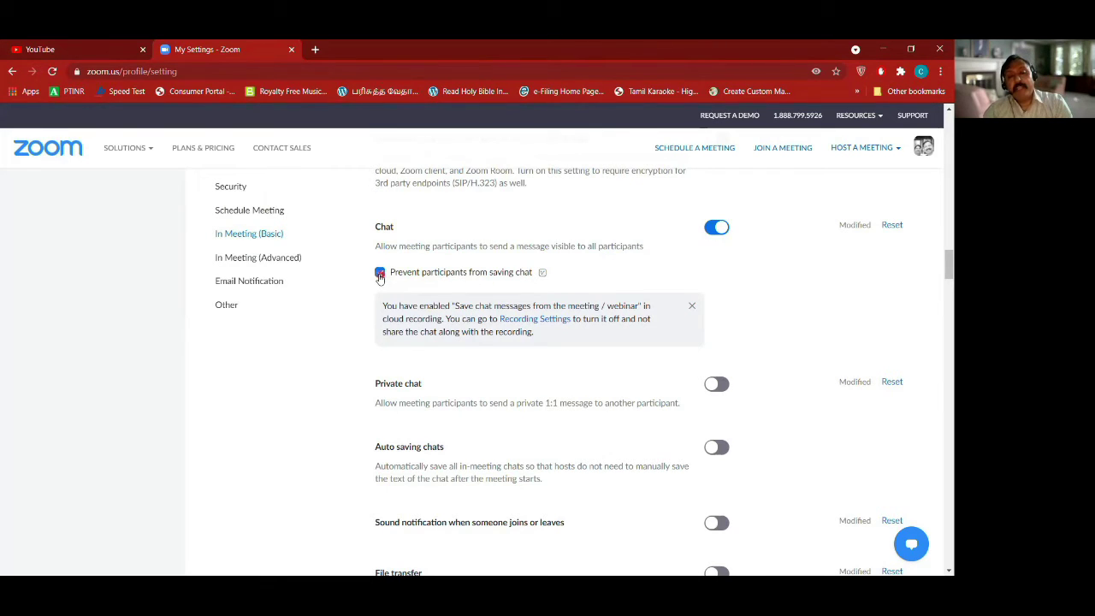
{"action": "scroll", "coordinate": [366, 276], "scroll_direction": "down", "scroll_amount": 1}
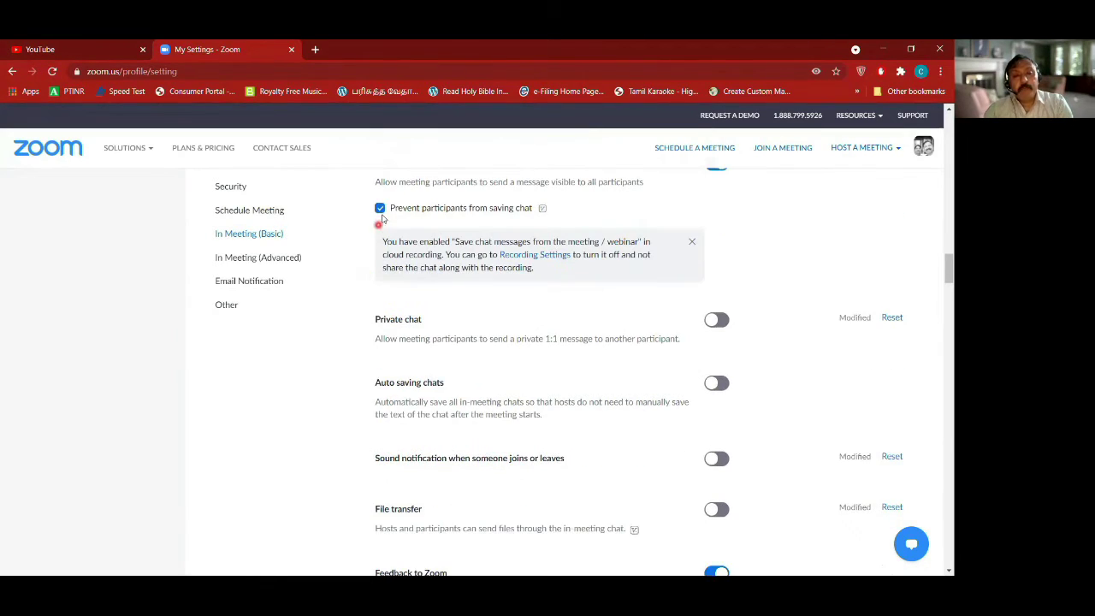
{"action": "scroll", "coordinate": [380, 219], "scroll_direction": "up", "scroll_amount": 1}
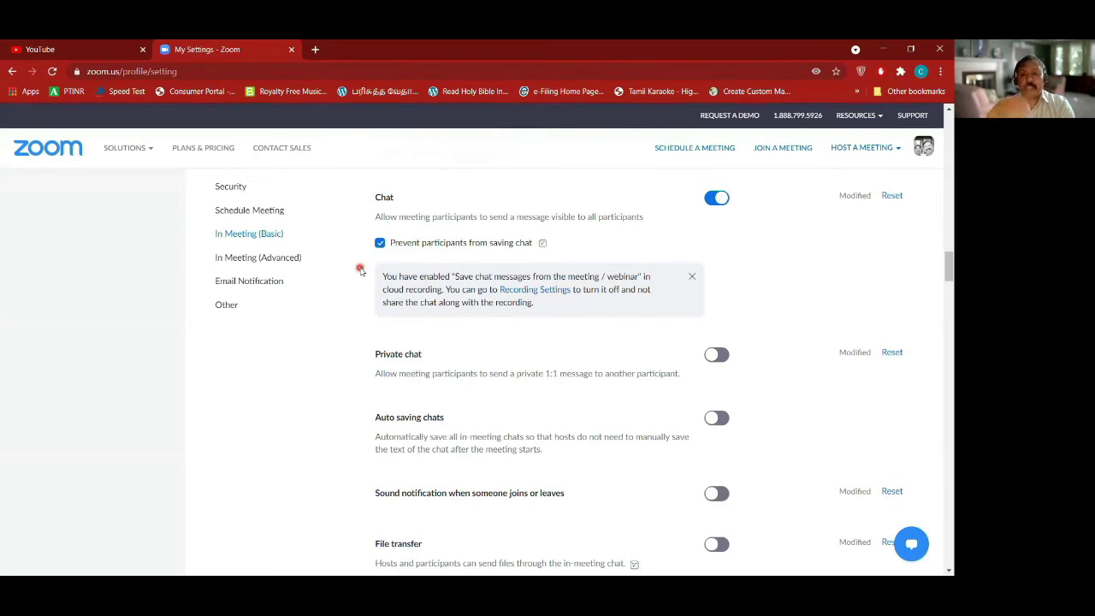
- Examine the settings for private chat, auto saving chats, join or leave sound notifications, and file transfer
{"action": "scroll", "coordinate": [360, 269], "scroll_direction": "down", "scroll_amount": 2}
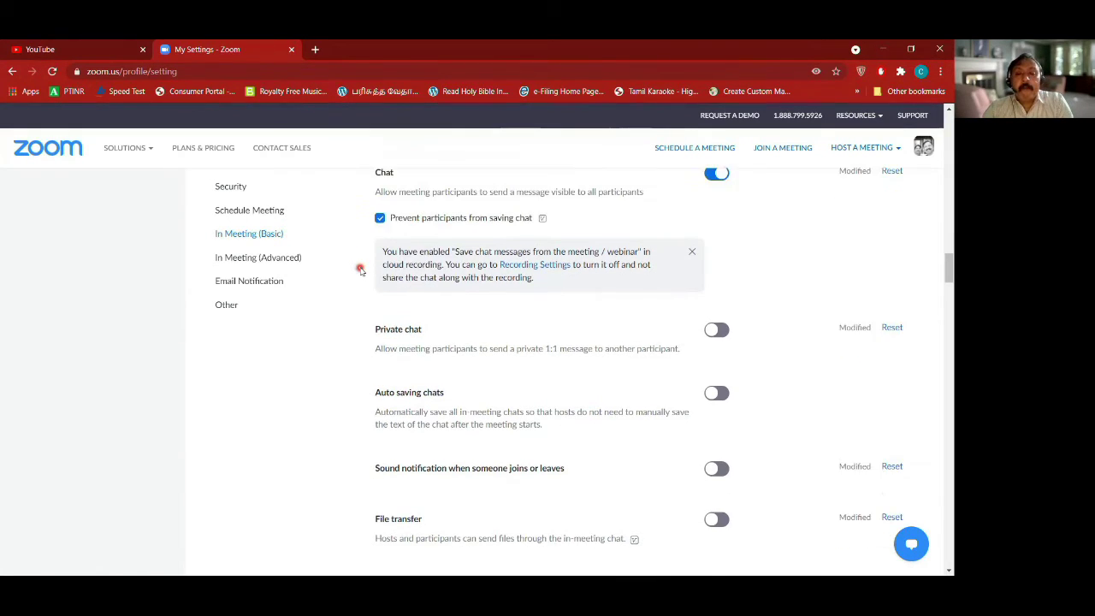
{"action": "scroll", "coordinate": [360, 269], "scroll_direction": "down", "scroll_amount": 1}
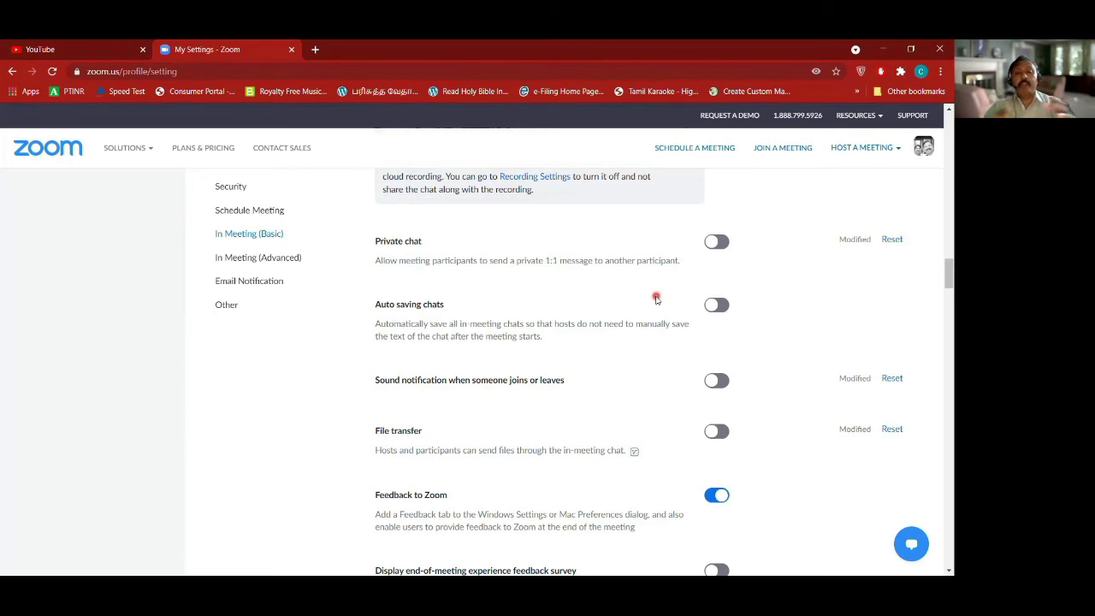
{"action": "scroll", "coordinate": [656, 298], "scroll_direction": "down", "scroll_amount": 1}
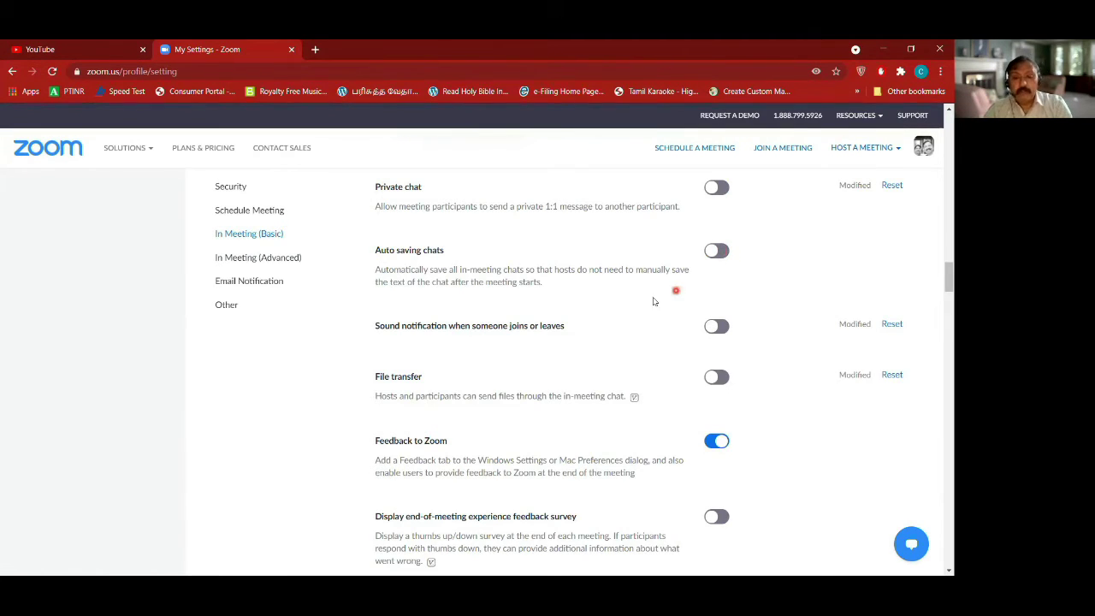
{"action": "scroll", "coordinate": [644, 300], "scroll_direction": "down", "scroll_amount": 1}
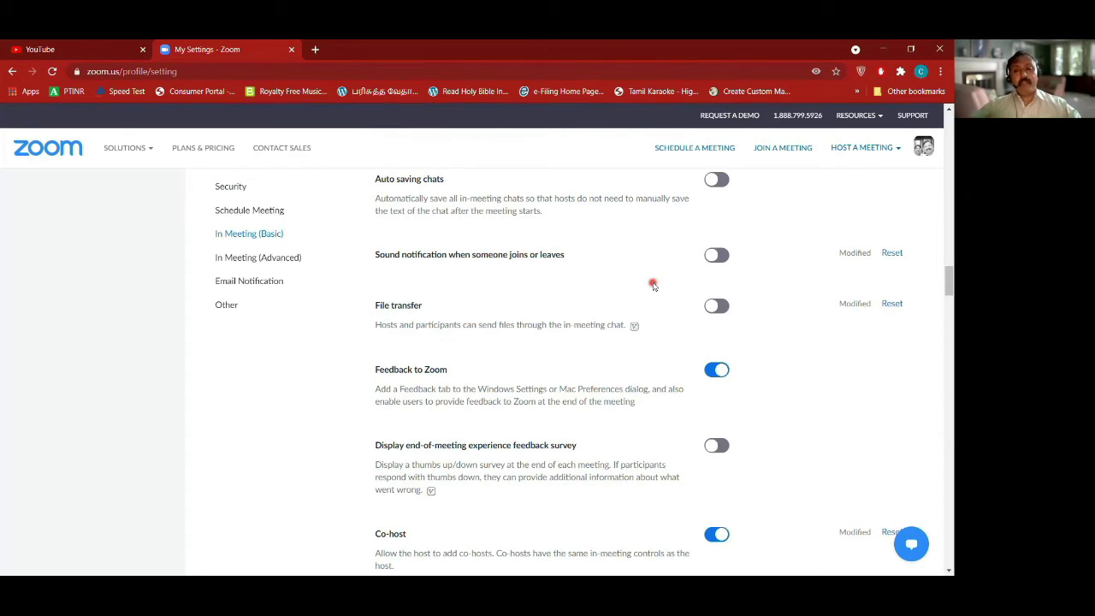
{"action": "scroll", "coordinate": [652, 285], "scroll_direction": "down", "scroll_amount": 1}
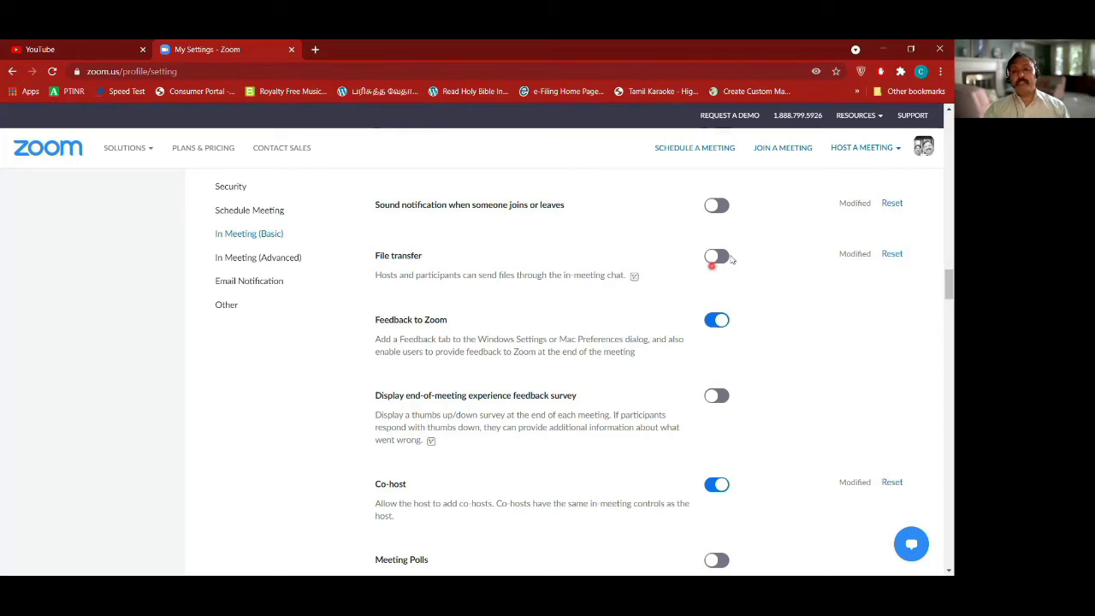
{"action": "scroll", "coordinate": [634, 311], "scroll_direction": "down", "scroll_amount": 1}
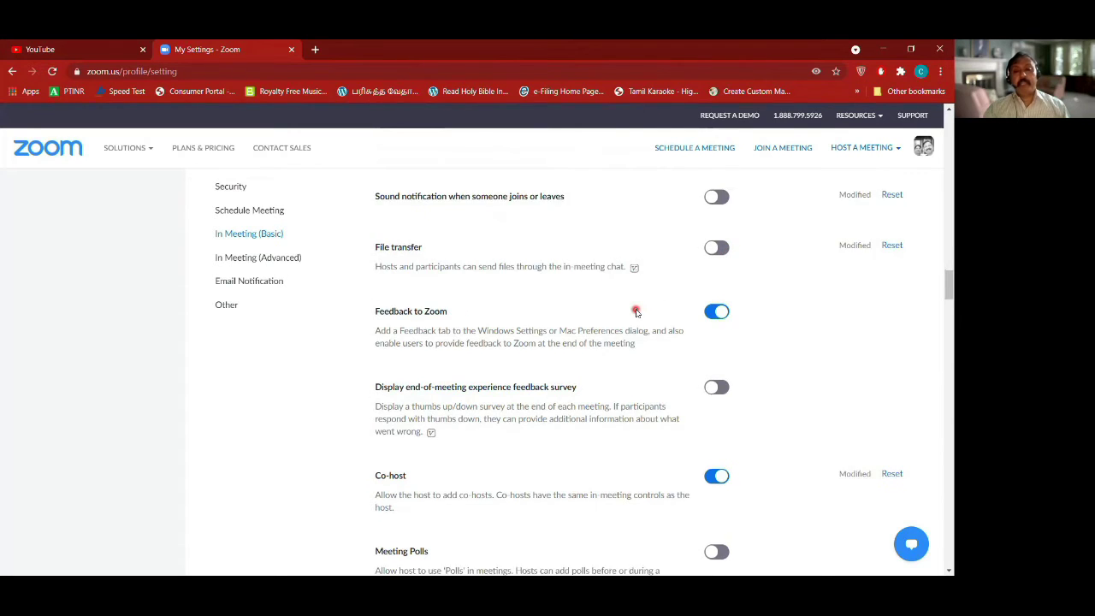
{"action": "left_click", "coordinate": [717, 252]}
{"action": "left_click", "coordinate": [671, 301]}
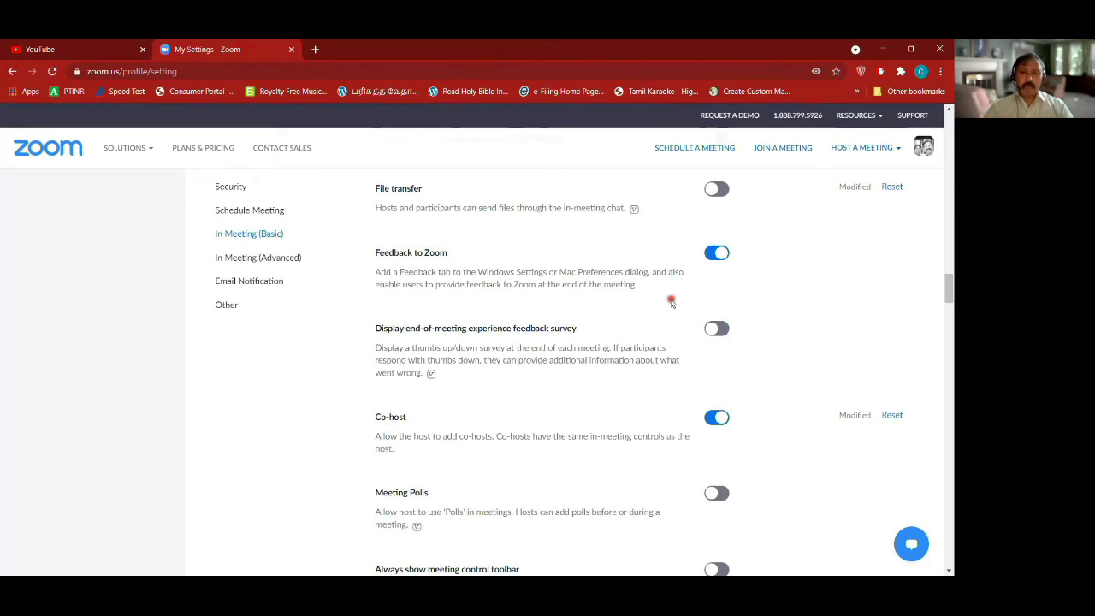
- Review the settings for feedback to Zoom, the end-of-meeting survey, co-hosts and meeting polls
{"action": "scroll", "coordinate": [672, 301], "scroll_direction": "down", "scroll_amount": 1}
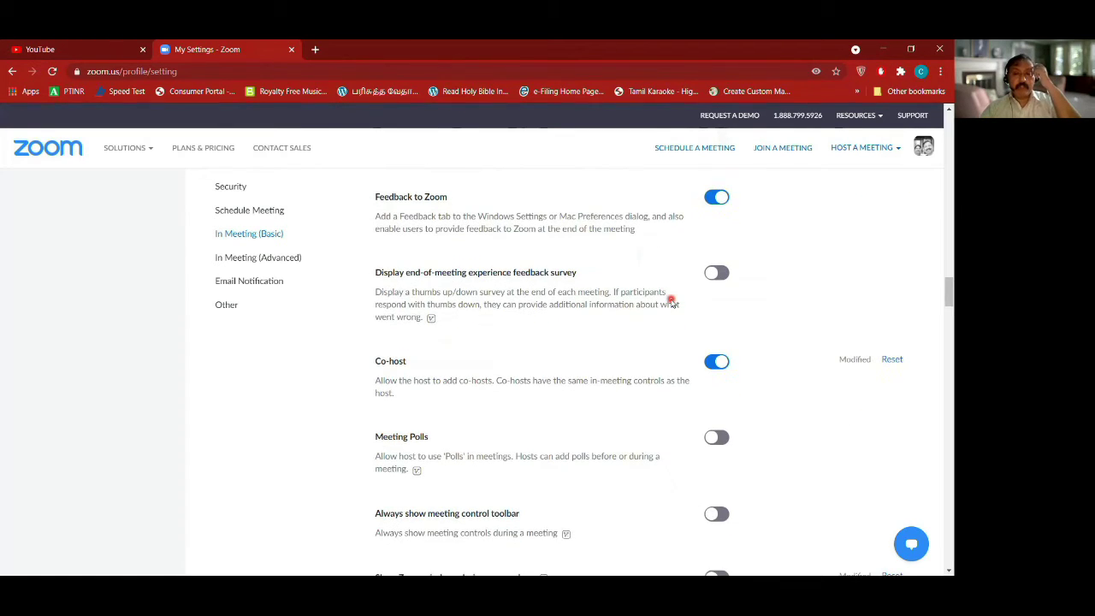
{"action": "scroll", "coordinate": [672, 302], "scroll_direction": "down", "scroll_amount": 1}
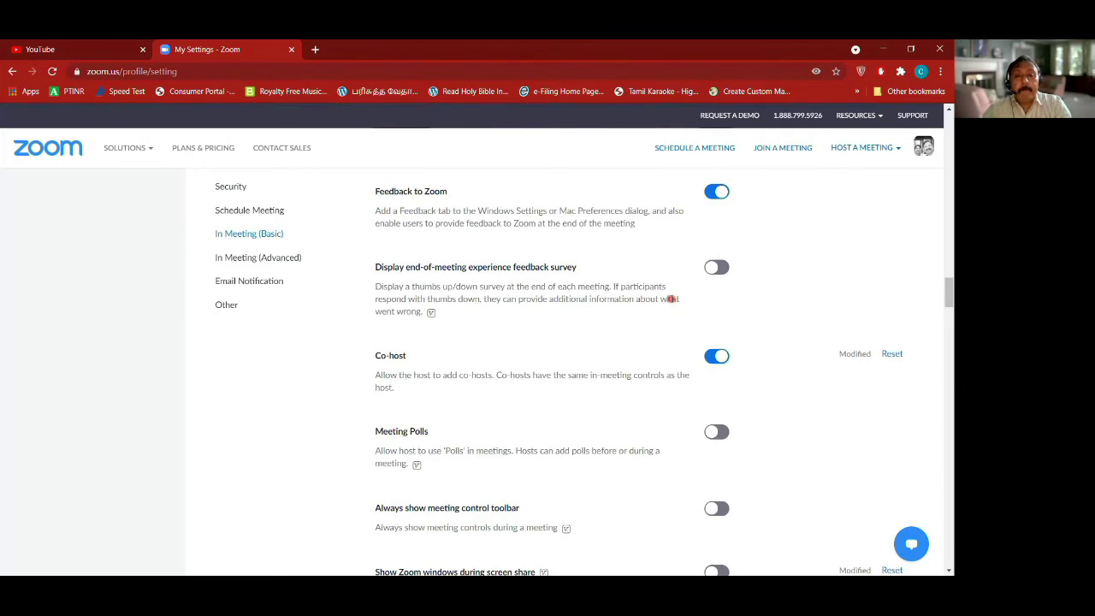
{"action": "scroll", "coordinate": [672, 299], "scroll_direction": "down", "scroll_amount": 2}
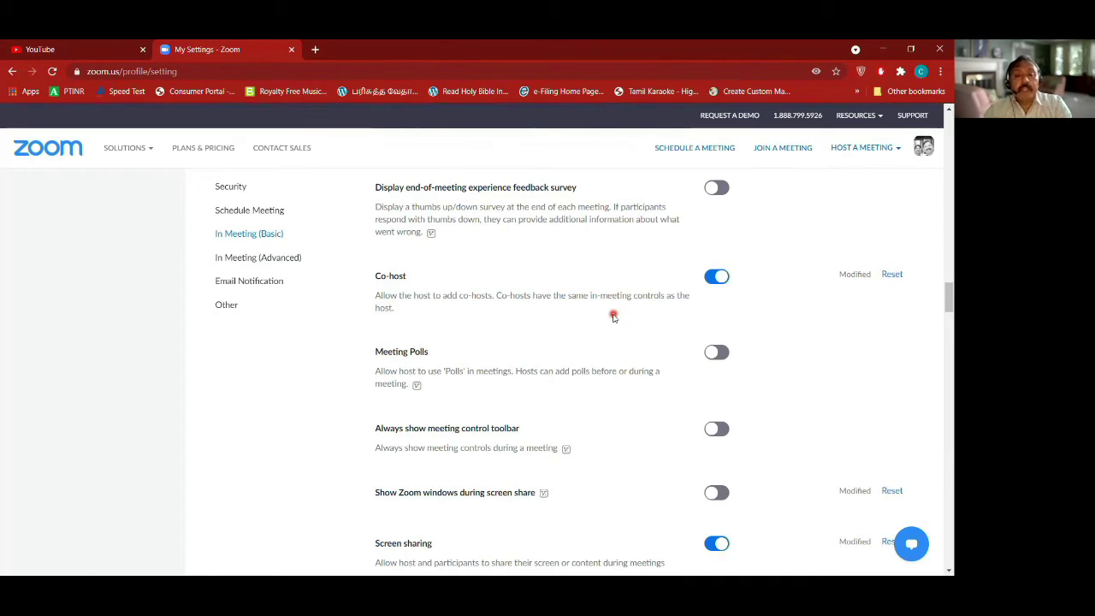
{"action": "scroll", "coordinate": [612, 316], "scroll_direction": "down", "scroll_amount": 1}
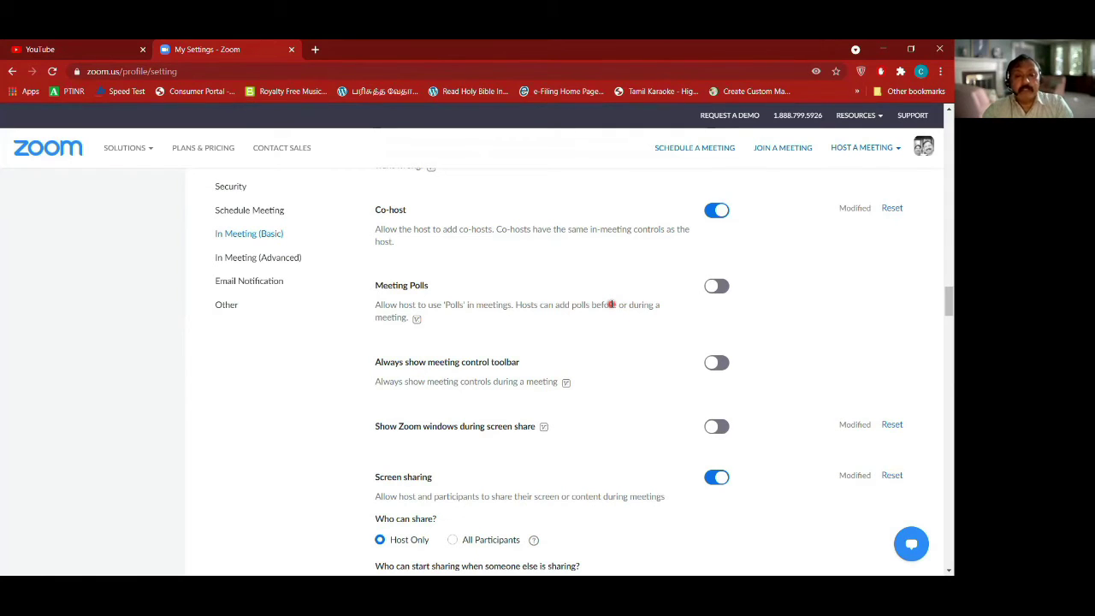
{"action": "scroll", "coordinate": [656, 350], "scroll_direction": "down", "scroll_amount": 1}
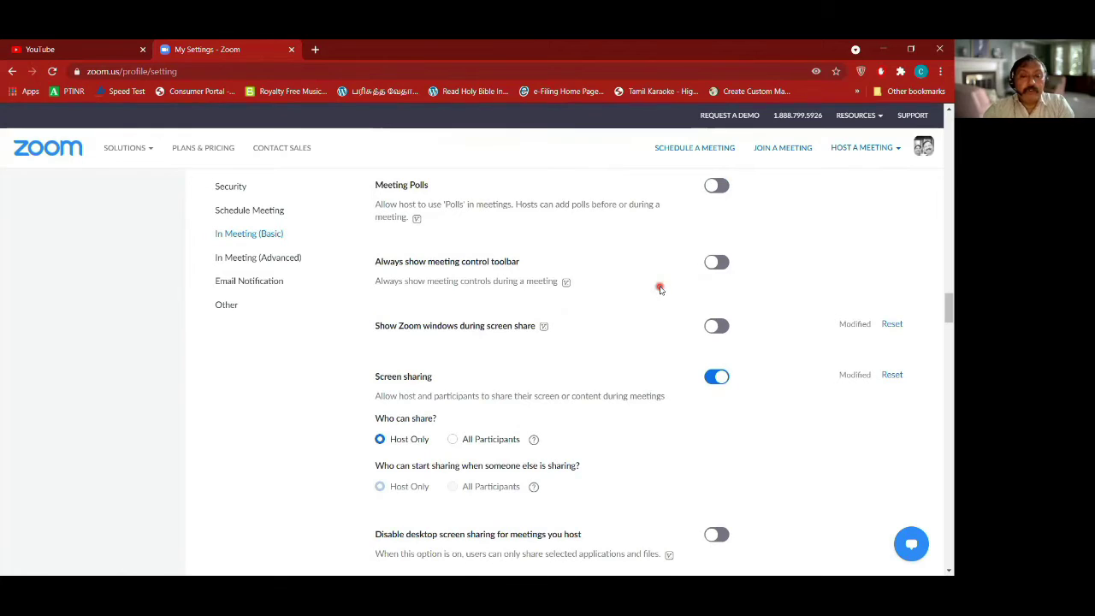
- Inspect the screen sharing settings, including who can share and whether desktop sharing is disabled
{"action": "scroll", "coordinate": [660, 289], "scroll_direction": "down", "scroll_amount": 1}
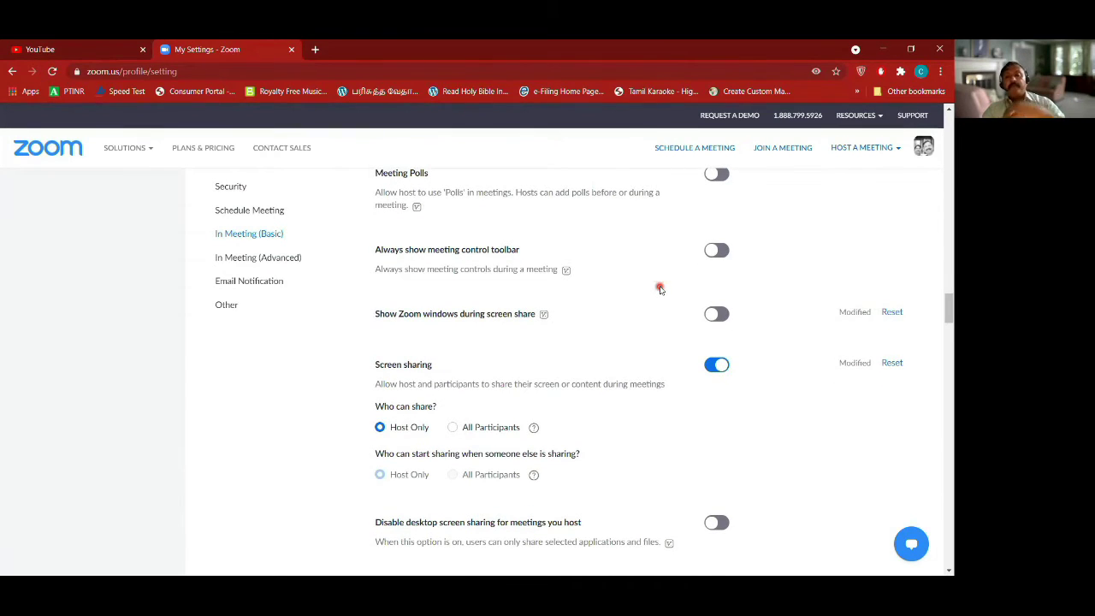
{"action": "scroll", "coordinate": [660, 288], "scroll_direction": "down", "scroll_amount": 1}
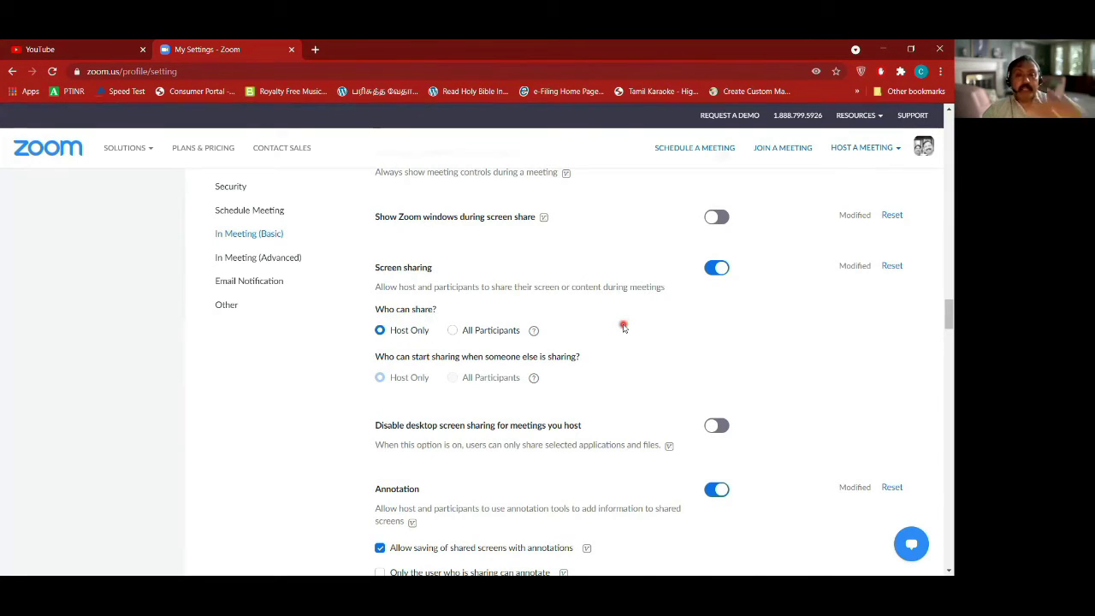
{"action": "scroll", "coordinate": [623, 326], "scroll_direction": "down", "scroll_amount": 1}
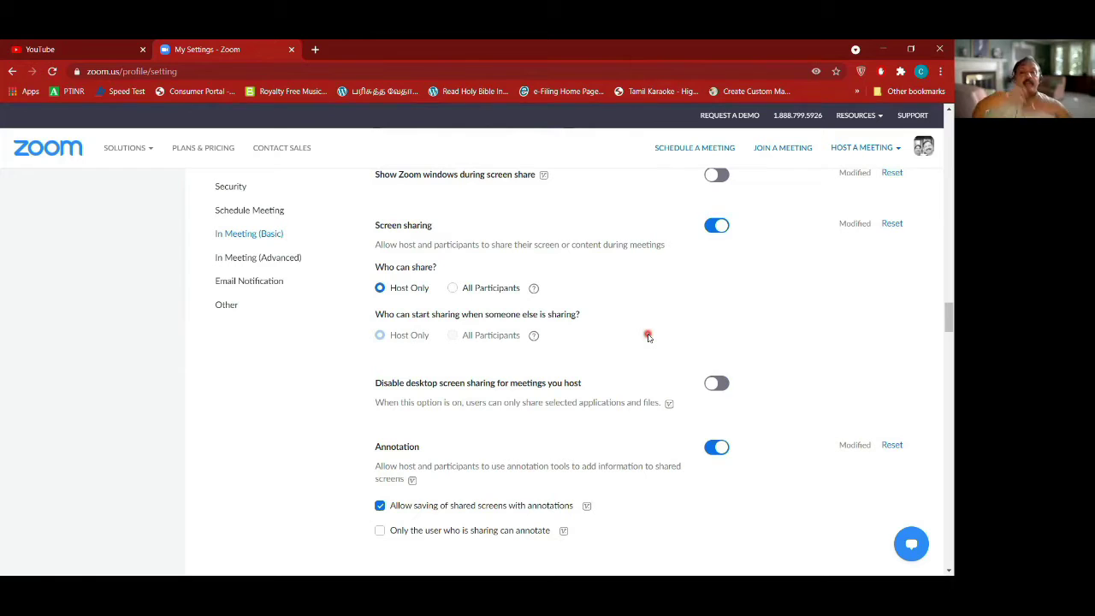
{"action": "scroll", "coordinate": [648, 336], "scroll_direction": "down", "scroll_amount": 2}
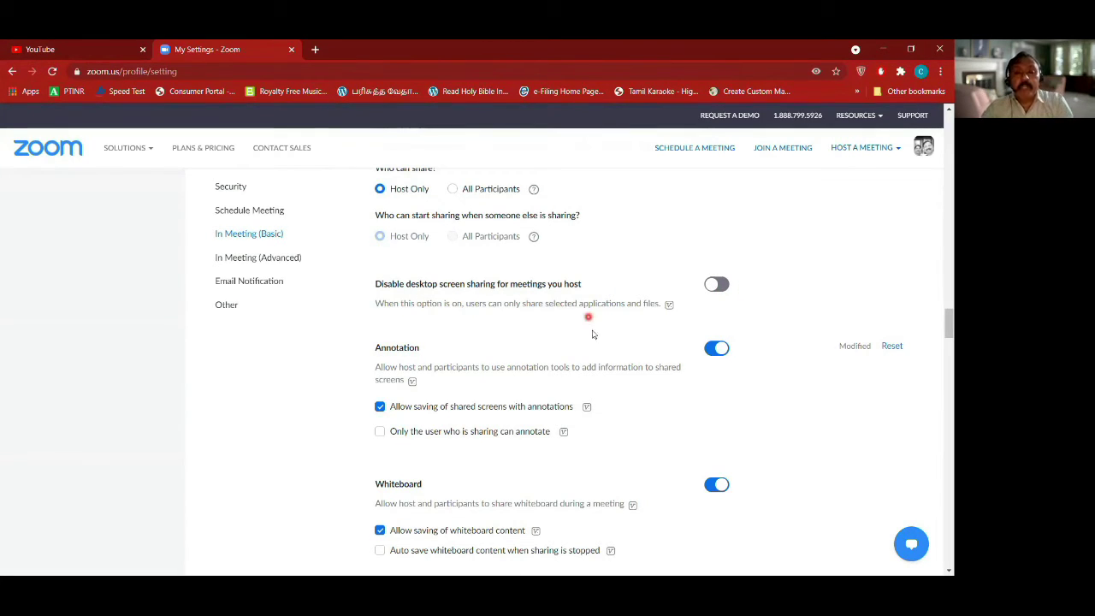
- Review the annotation, whiteboard and remote control settings together with their saving and clipboard options
{"action": "scroll", "coordinate": [596, 338], "scroll_direction": "down", "scroll_amount": 1}
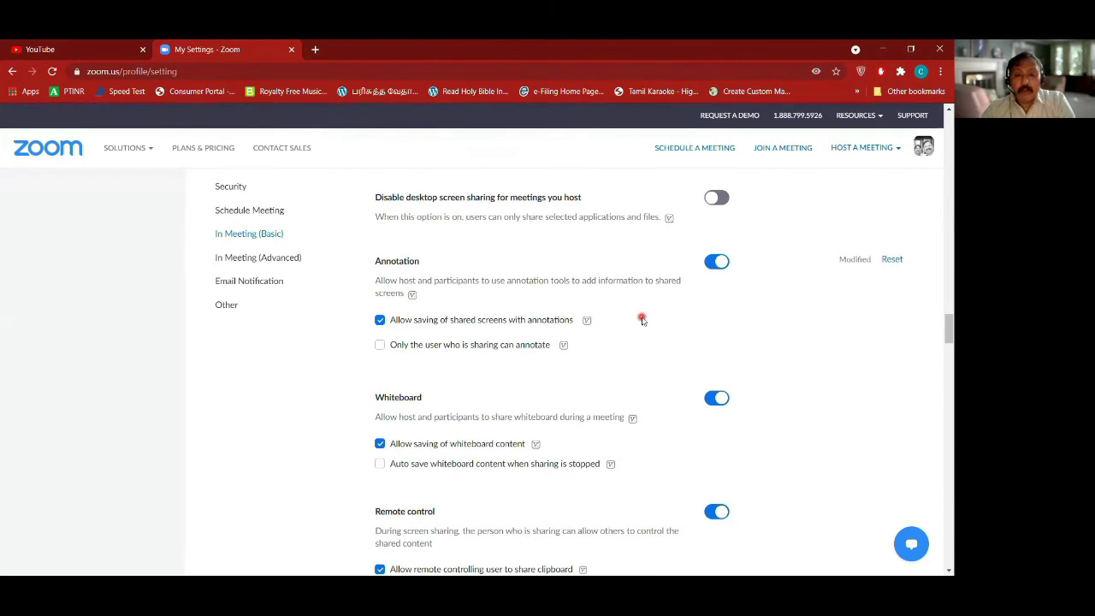
{"action": "scroll", "coordinate": [691, 283], "scroll_direction": "down", "scroll_amount": 1}
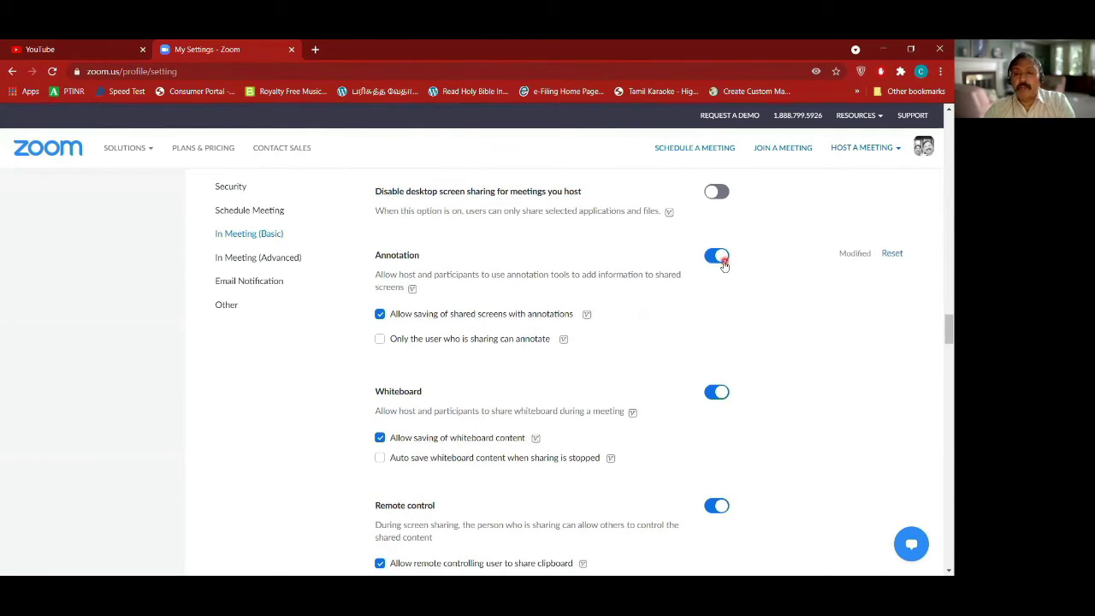
{"action": "scroll", "coordinate": [656, 368], "scroll_direction": "down", "scroll_amount": 2}
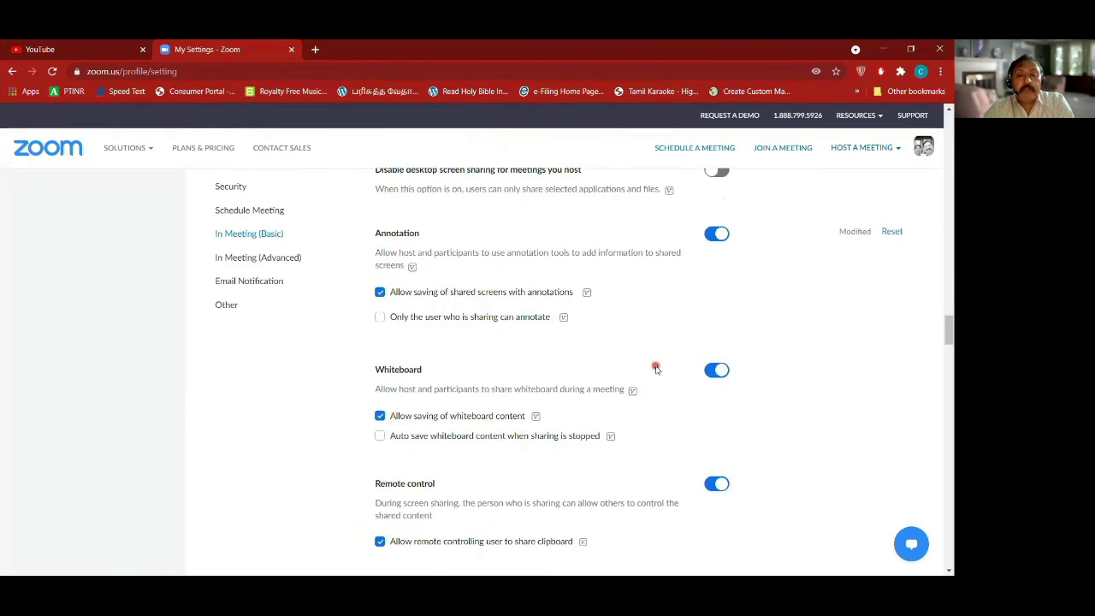
{"action": "scroll", "coordinate": [656, 368], "scroll_direction": "down", "scroll_amount": 2}
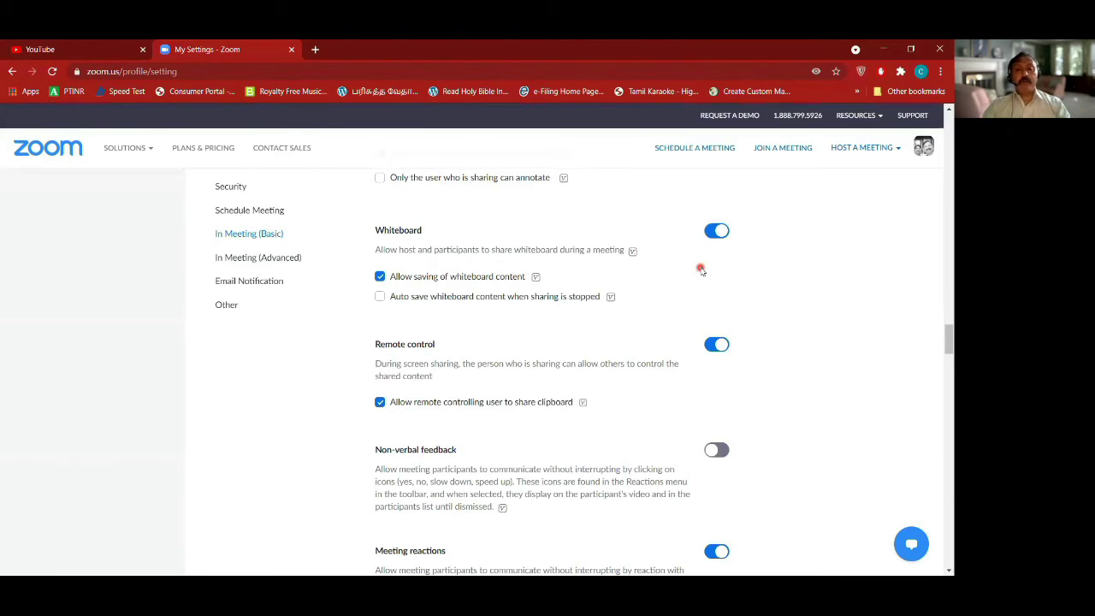
{"action": "scroll", "coordinate": [700, 270], "scroll_direction": "down", "scroll_amount": 2}
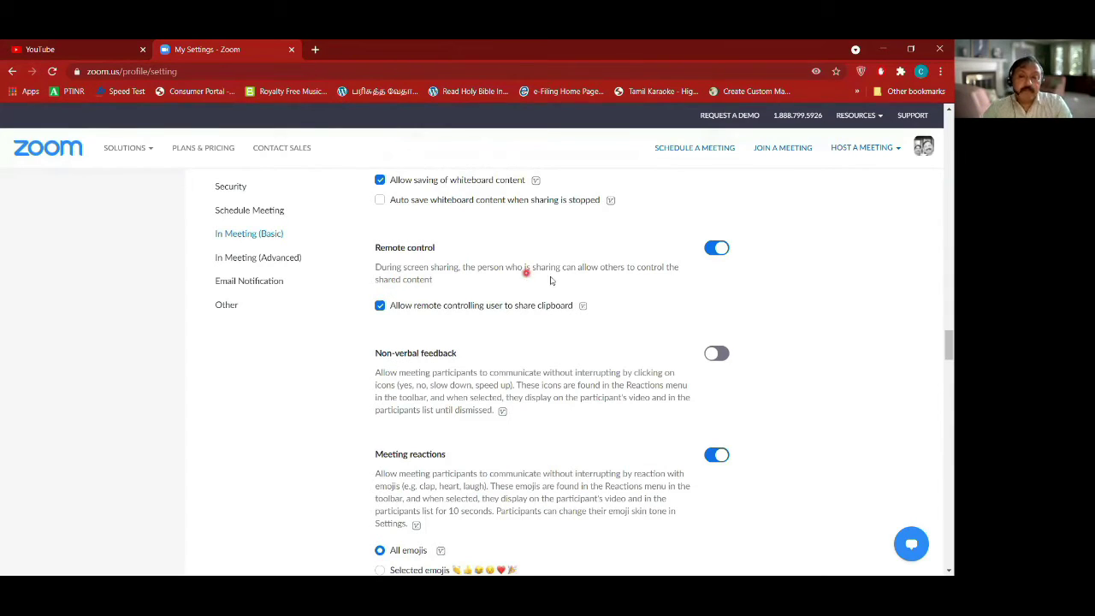
- Examine the non-verbal feedback and meeting reactions settings, including the choice between all emojis and selected emojis
{"action": "scroll", "coordinate": [648, 333], "scroll_direction": "down", "scroll_amount": 1}
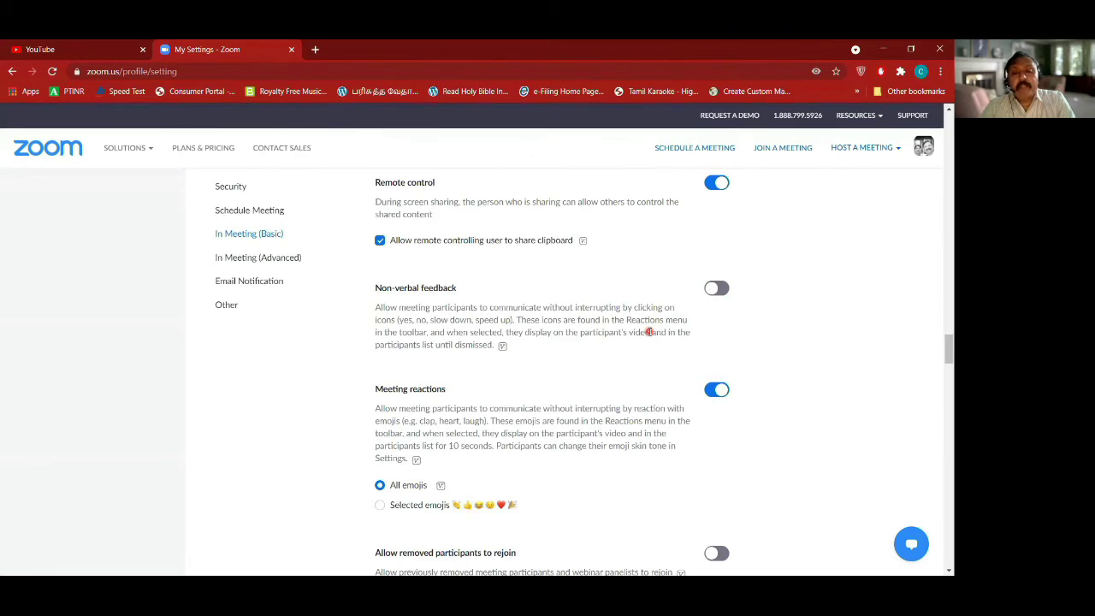
{"action": "scroll", "coordinate": [649, 333], "scroll_direction": "down", "scroll_amount": 1}
{"action": "scroll", "coordinate": [650, 333], "scroll_direction": "down", "scroll_amount": 1}
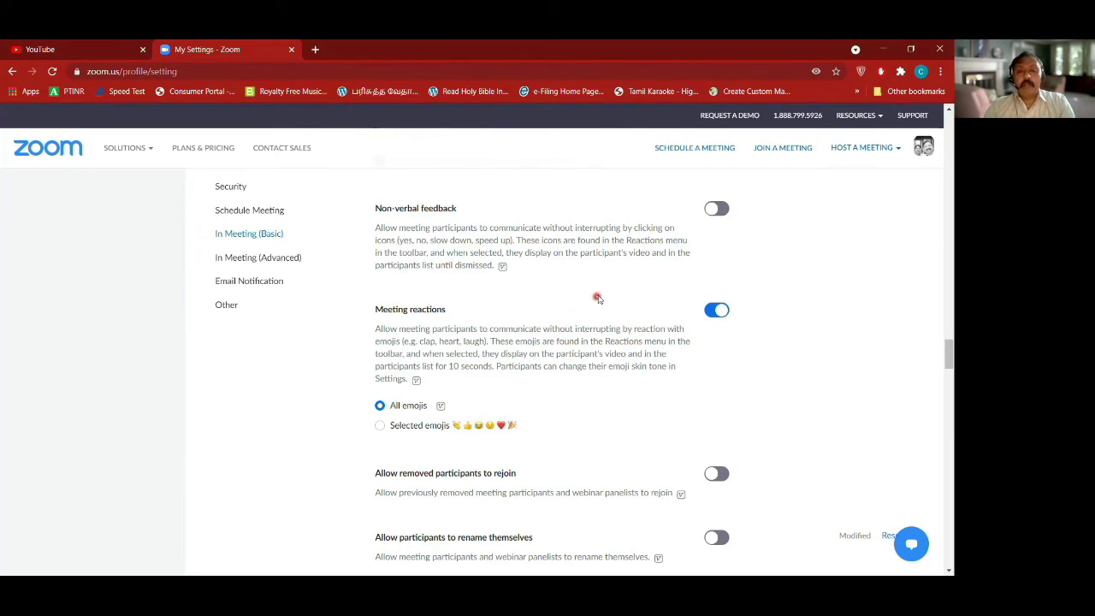
{"action": "scroll", "coordinate": [611, 297], "scroll_direction": "down", "scroll_amount": 1}
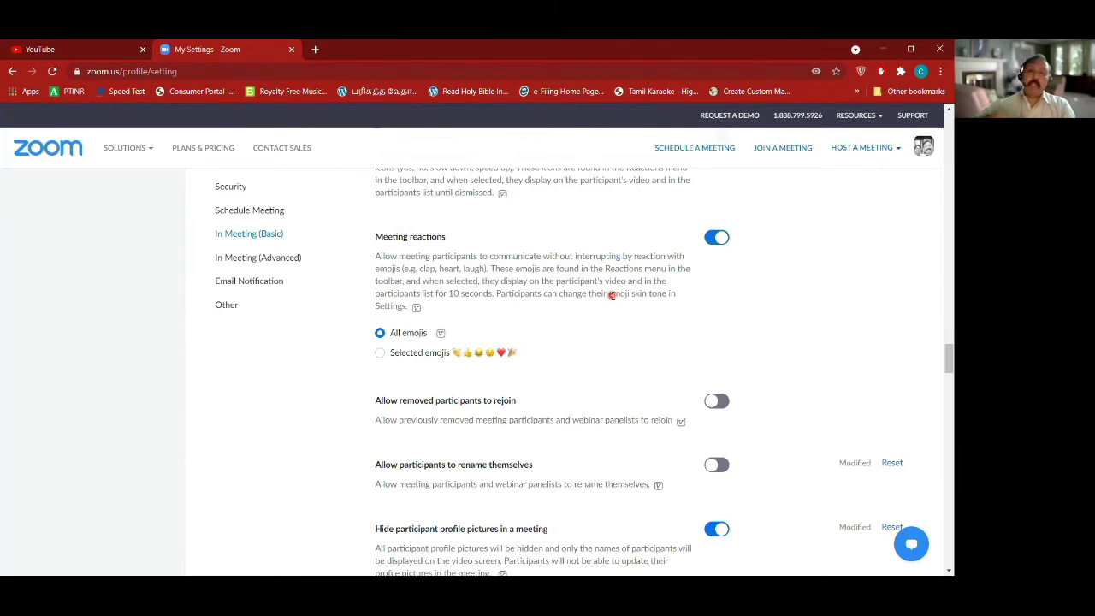
{"action": "scroll", "coordinate": [612, 297], "scroll_direction": "down", "scroll_amount": 1}
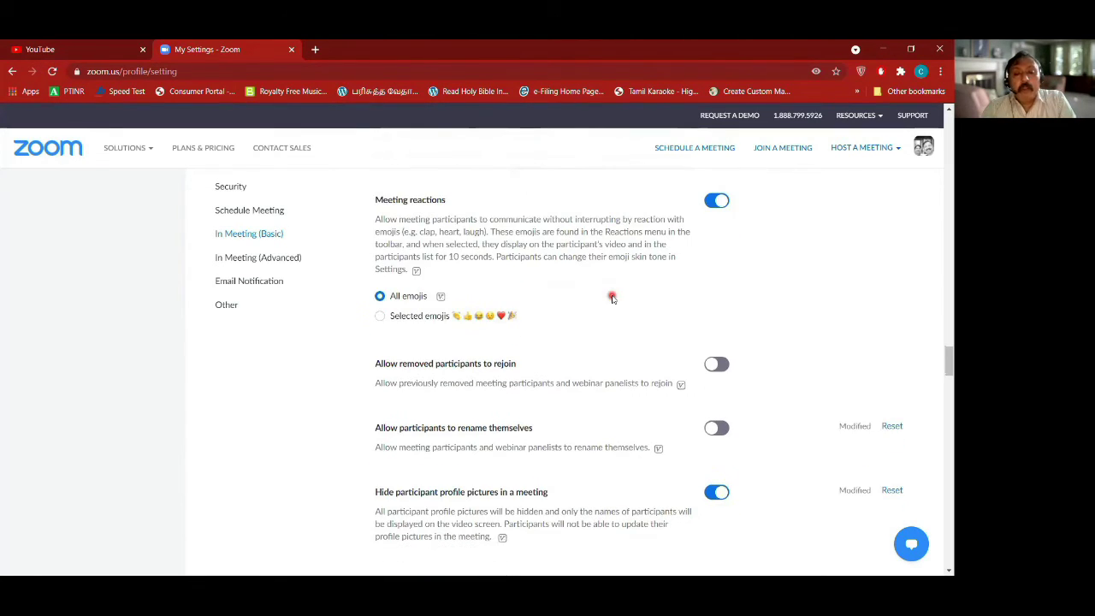
- Review the settings for removed participants rejoining, participants renaming themselves, and hiding participant profile pictures
{"action": "scroll", "coordinate": [641, 312], "scroll_direction": "down", "scroll_amount": 1}
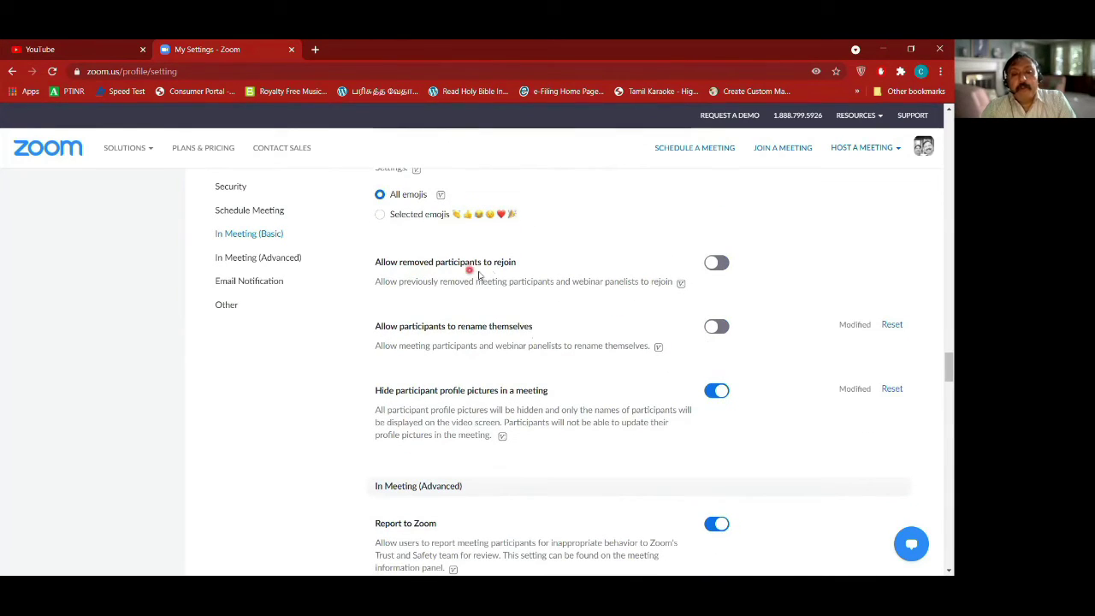
{"action": "left_click", "coordinate": [714, 270]}
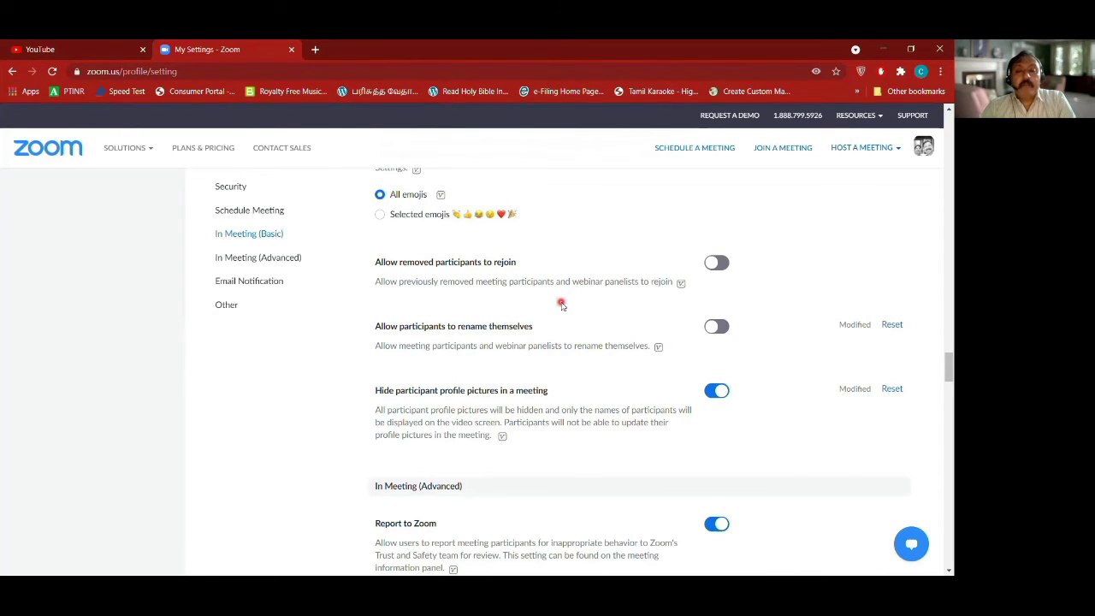
{"action": "scroll", "coordinate": [561, 305], "scroll_direction": "down", "scroll_amount": 1}
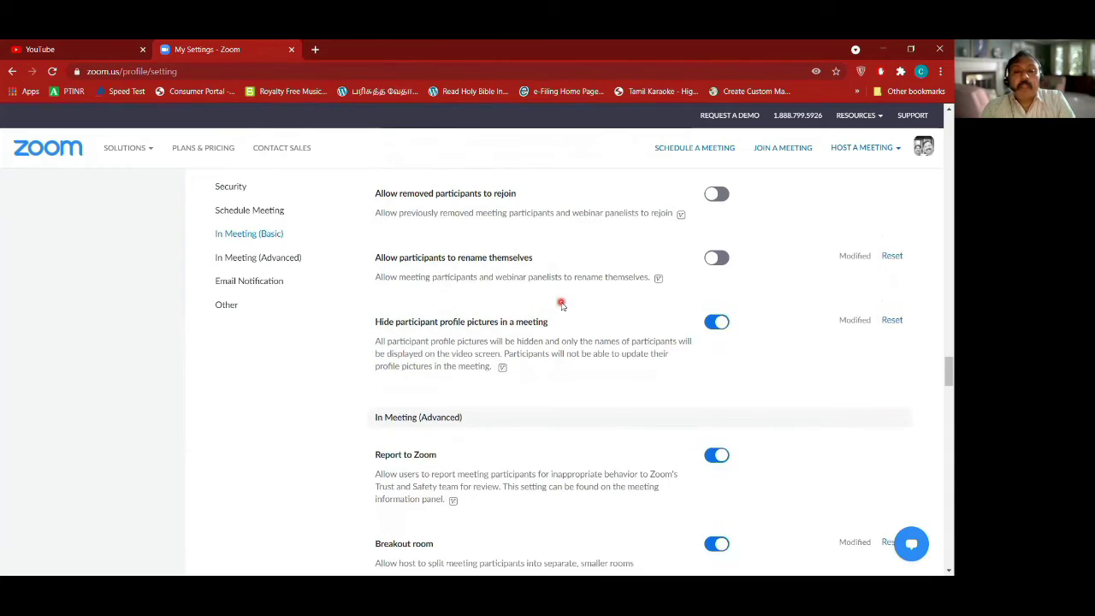
- Review the Report to Zoom and Breakout room settings, including whether hosts can assign participants to rooms when scheduling
{"action": "scroll", "coordinate": [559, 303], "scroll_direction": "down", "scroll_amount": 1}
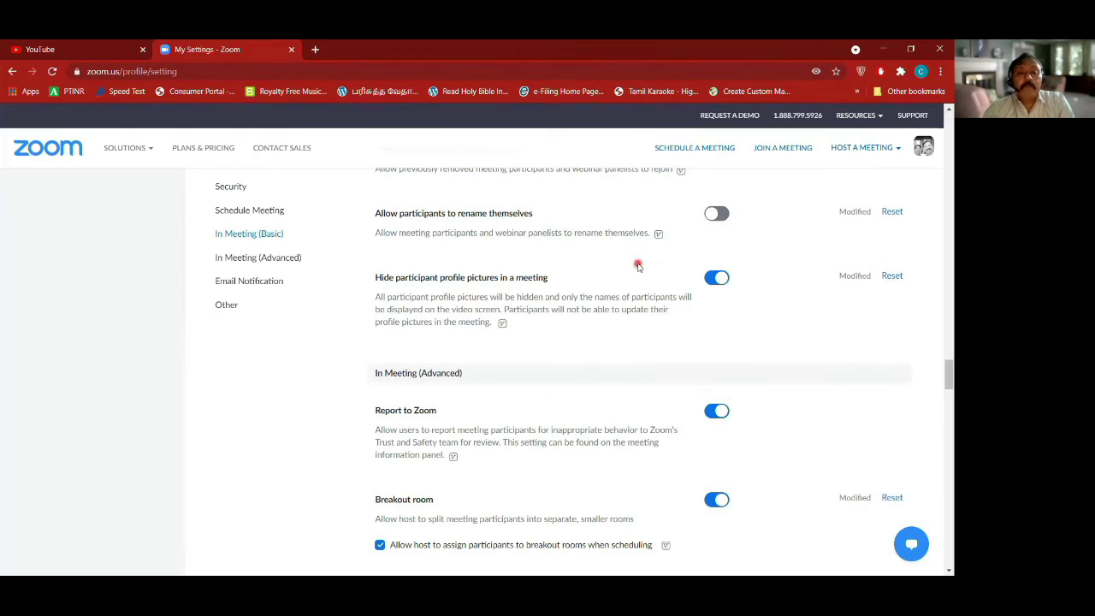
{"action": "scroll", "coordinate": [637, 266], "scroll_direction": "down", "scroll_amount": 1}
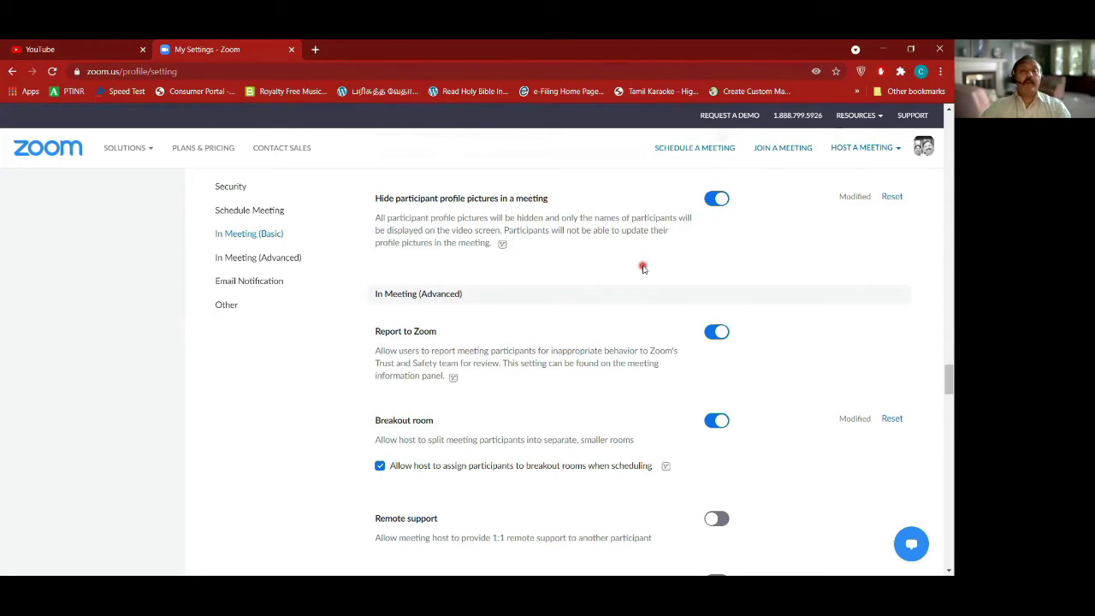
{"action": "scroll", "coordinate": [643, 268], "scroll_direction": "down", "scroll_amount": 1}
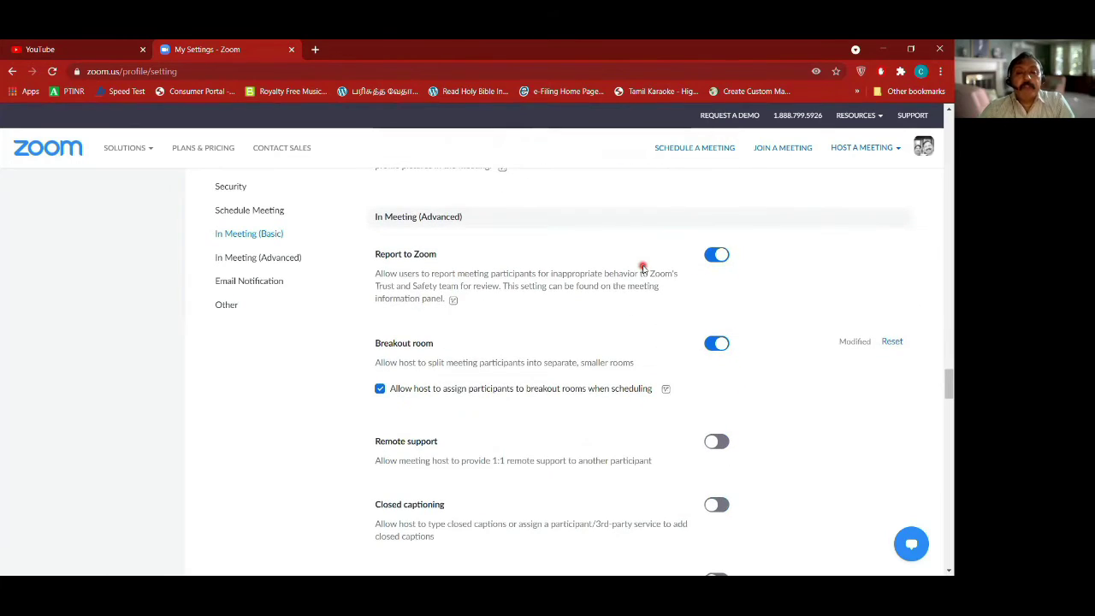
{"action": "scroll", "coordinate": [643, 268], "scroll_direction": "down", "scroll_amount": 1}
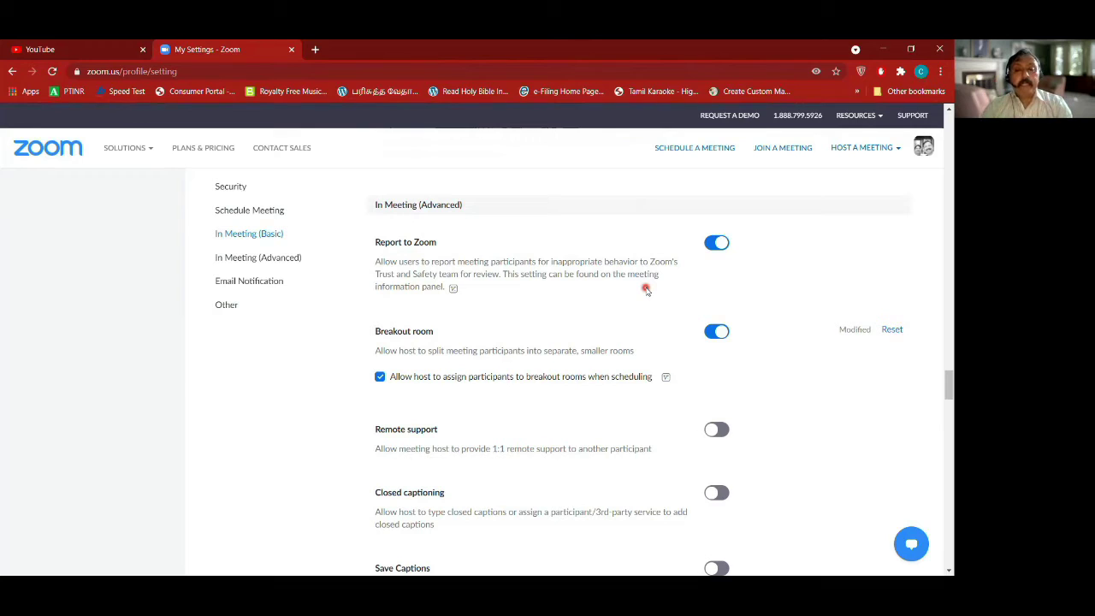
{"action": "scroll", "coordinate": [646, 291], "scroll_direction": "down", "scroll_amount": 2}
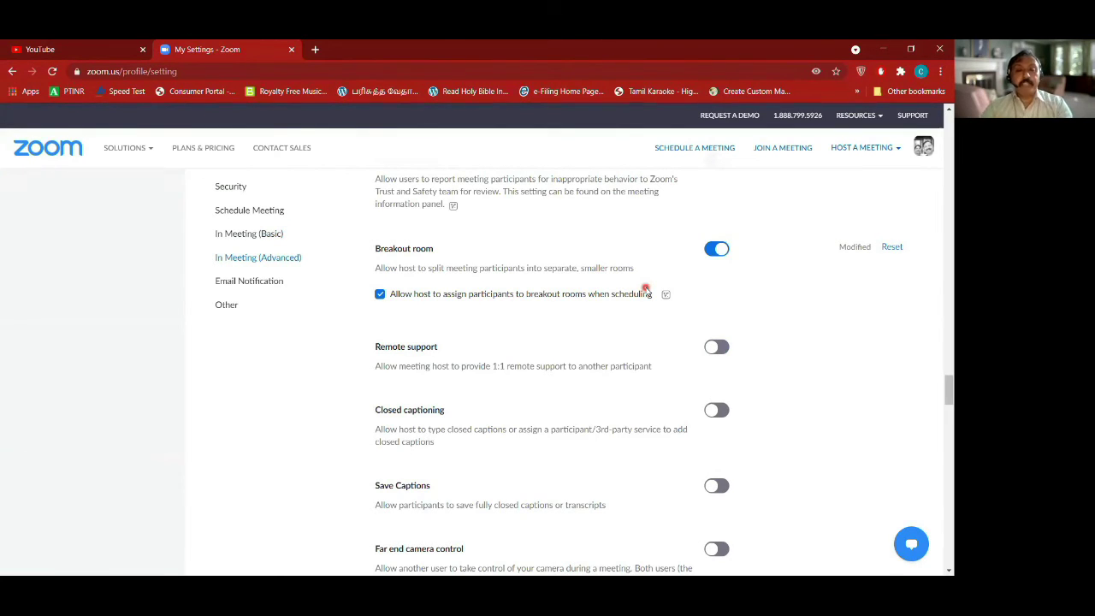
{"action": "scroll", "coordinate": [648, 291], "scroll_direction": "down", "scroll_amount": 1}
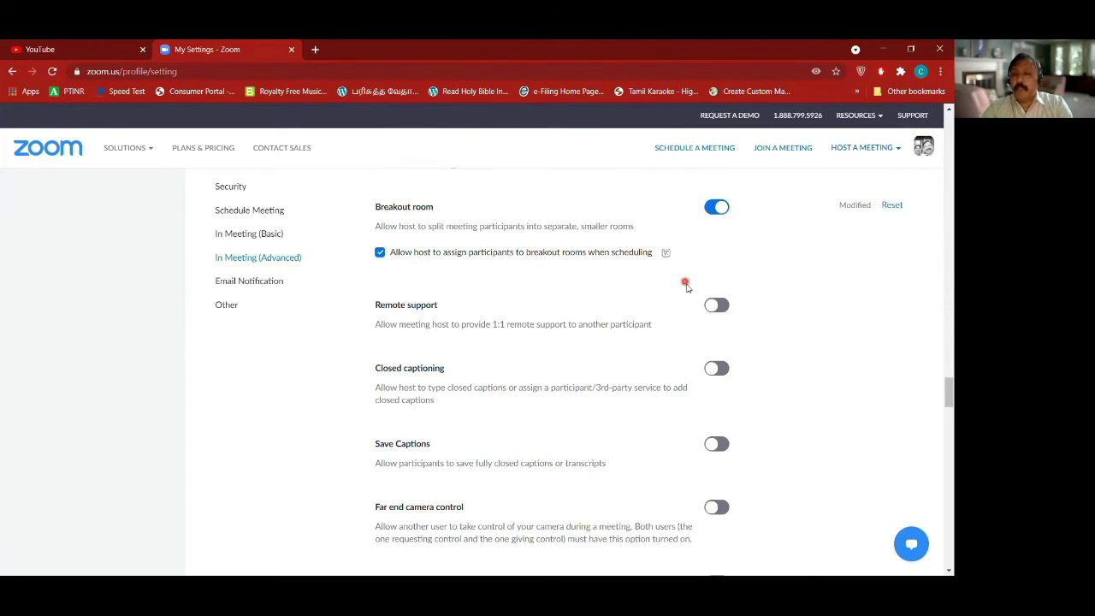
- Examine the remote support, closed captioning, save captions, far end camera control and group HD video settings
{"action": "scroll", "coordinate": [643, 293], "scroll_direction": "down", "scroll_amount": 2}
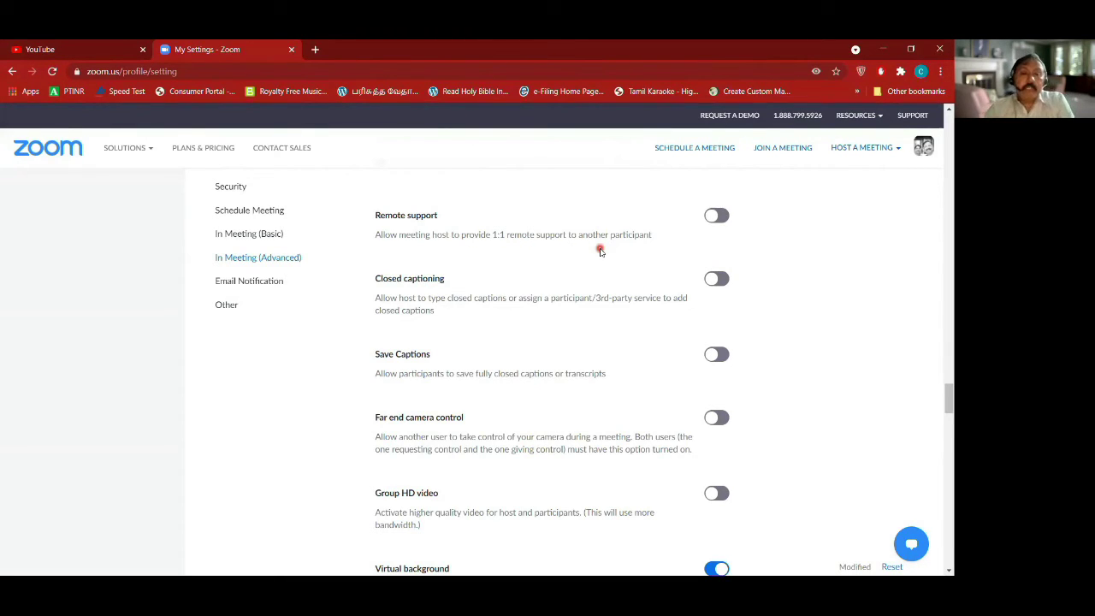
{"action": "scroll", "coordinate": [600, 251], "scroll_direction": "down", "scroll_amount": 1}
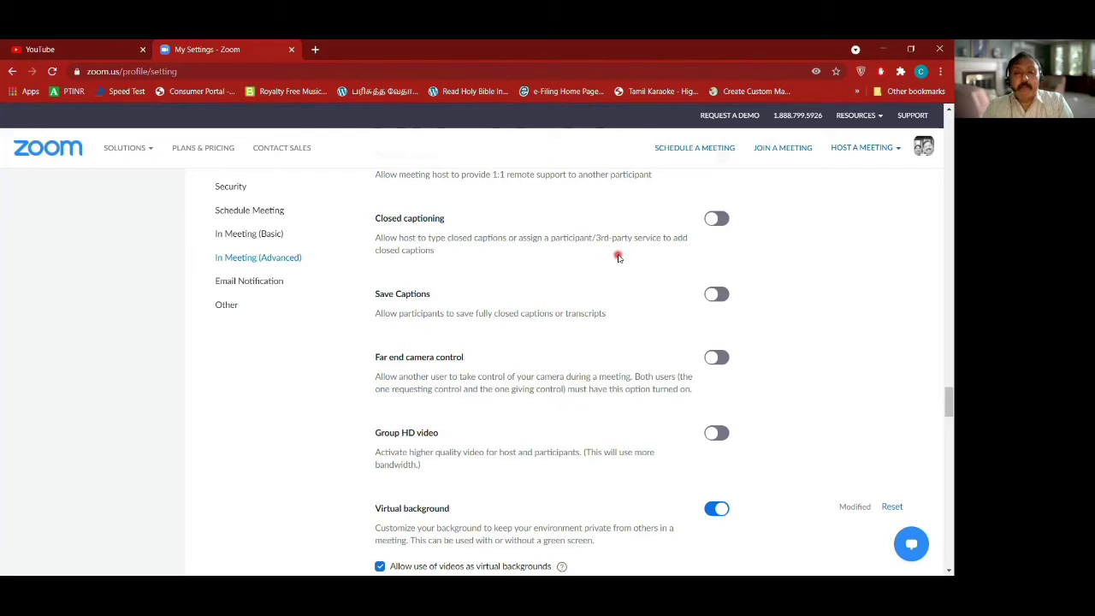
{"action": "scroll", "coordinate": [665, 274], "scroll_direction": "down", "scroll_amount": 1}
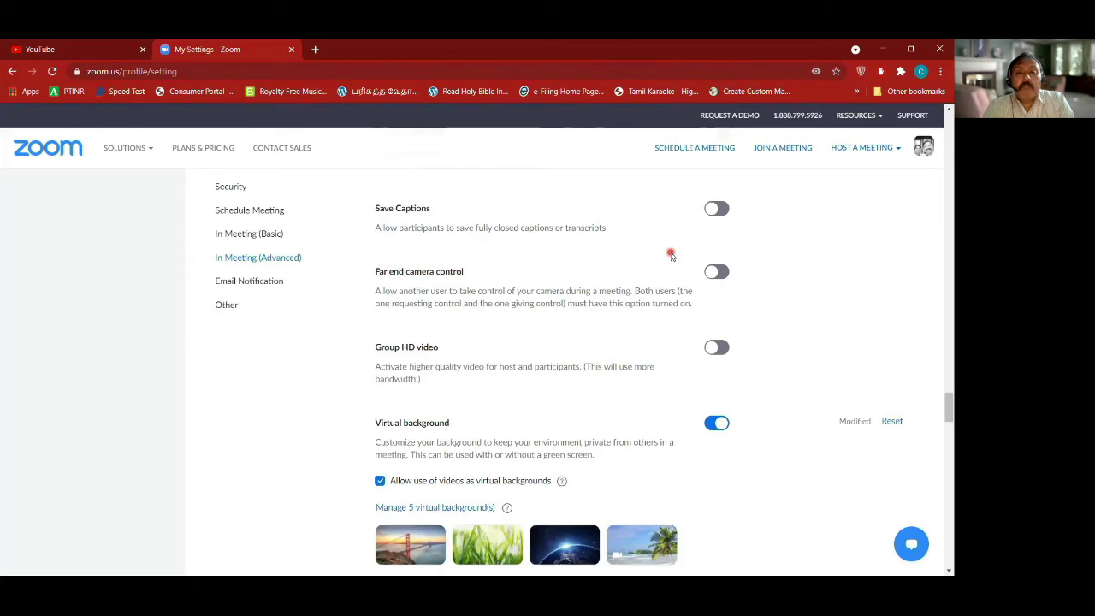
{"action": "scroll", "coordinate": [671, 255], "scroll_direction": "down", "scroll_amount": 1}
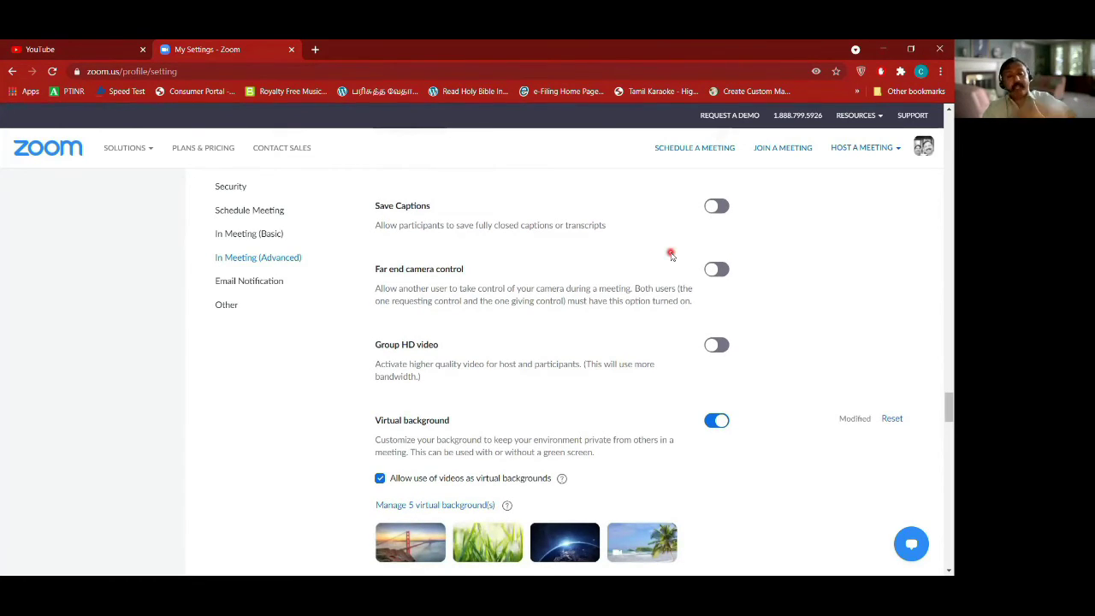
{"action": "scroll", "coordinate": [670, 255], "scroll_direction": "down", "scroll_amount": 1}
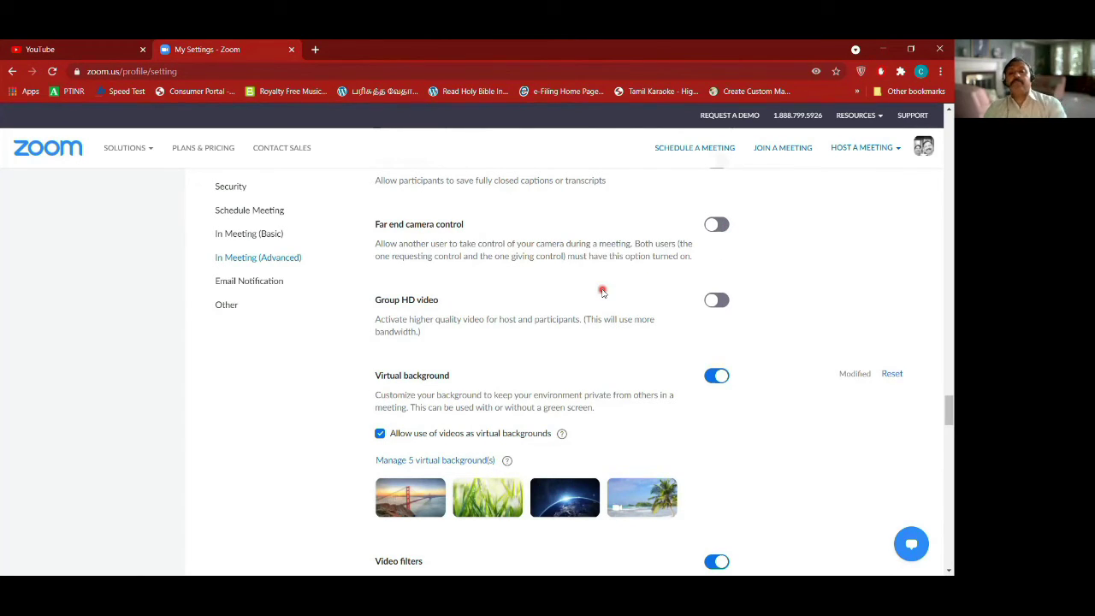
{"action": "scroll", "coordinate": [603, 292], "scroll_direction": "down", "scroll_amount": 1}
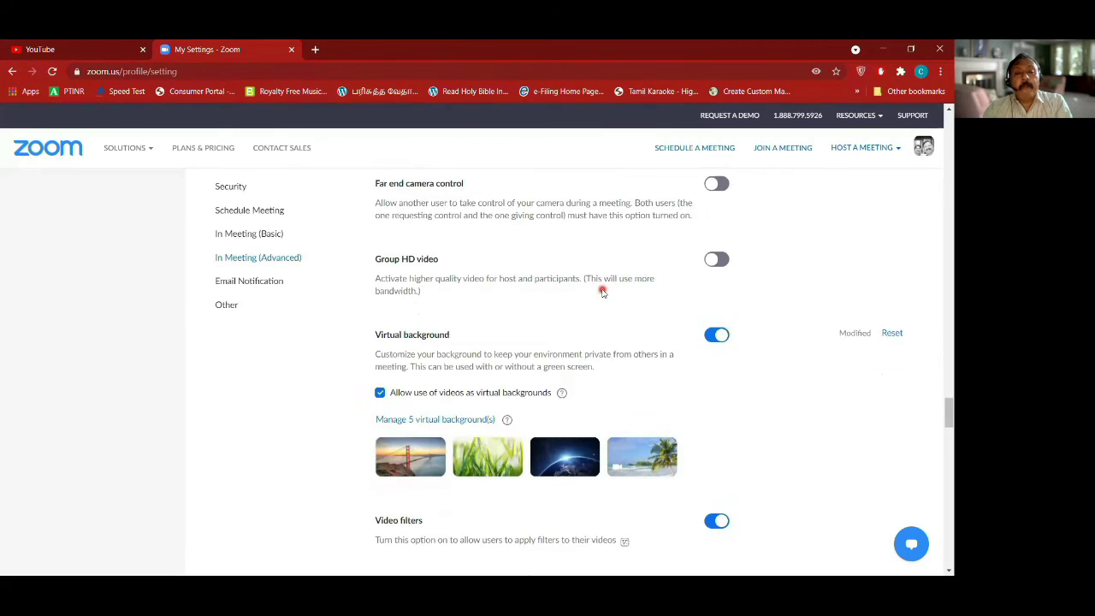
- Inspect the virtual background settings, including the use of videos as backgrounds, together with the video filters option
{"action": "scroll", "coordinate": [603, 291], "scroll_direction": "down", "scroll_amount": 1}
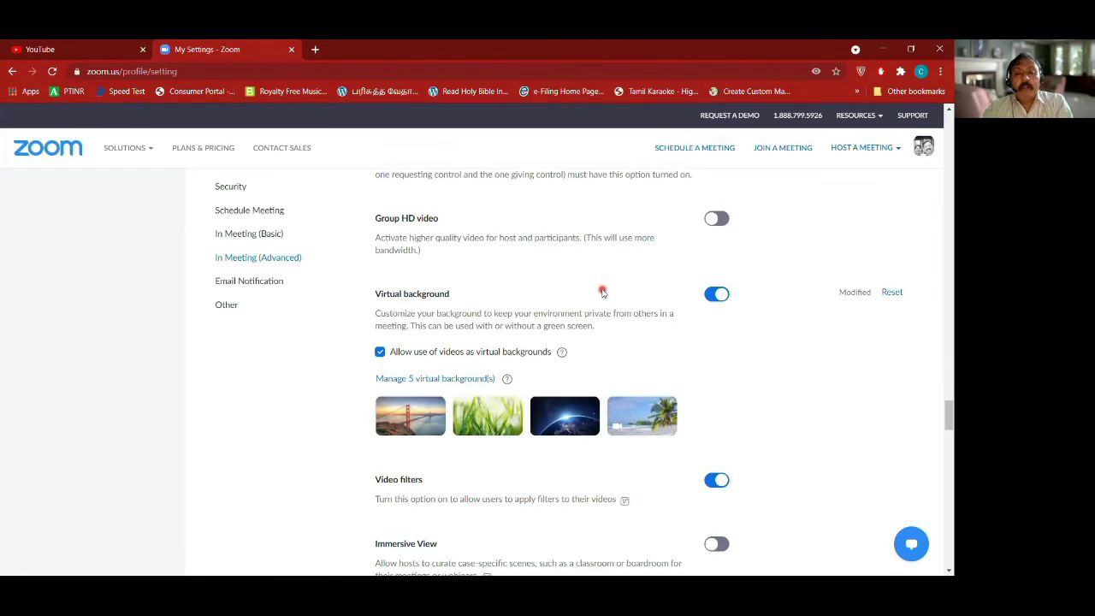
{"action": "scroll", "coordinate": [602, 291], "scroll_direction": "down", "scroll_amount": 1}
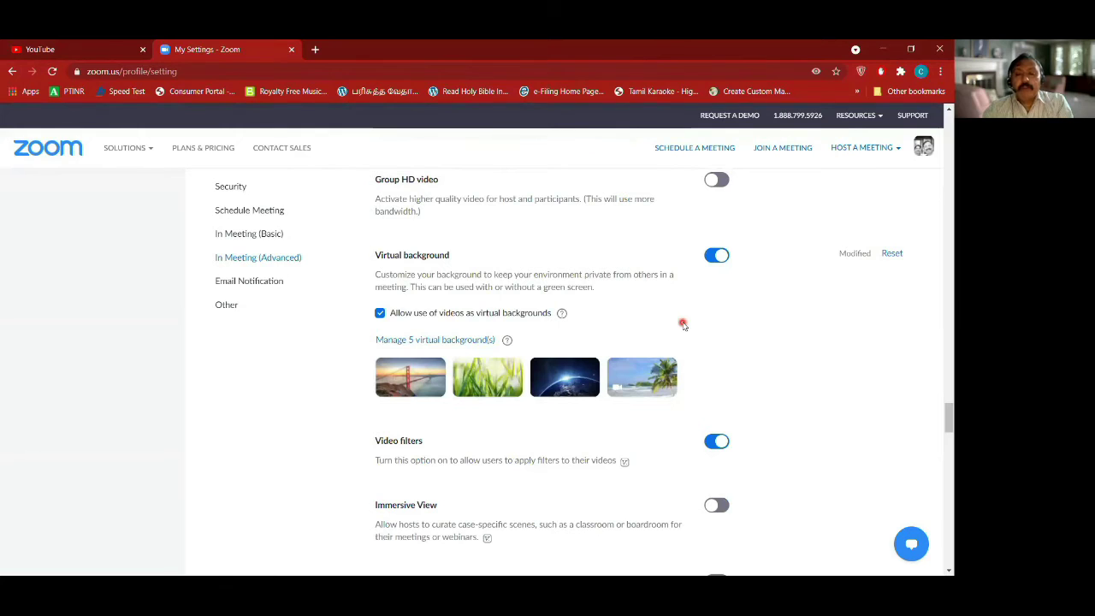
{"action": "scroll", "coordinate": [684, 323], "scroll_direction": "down", "scroll_amount": 1}
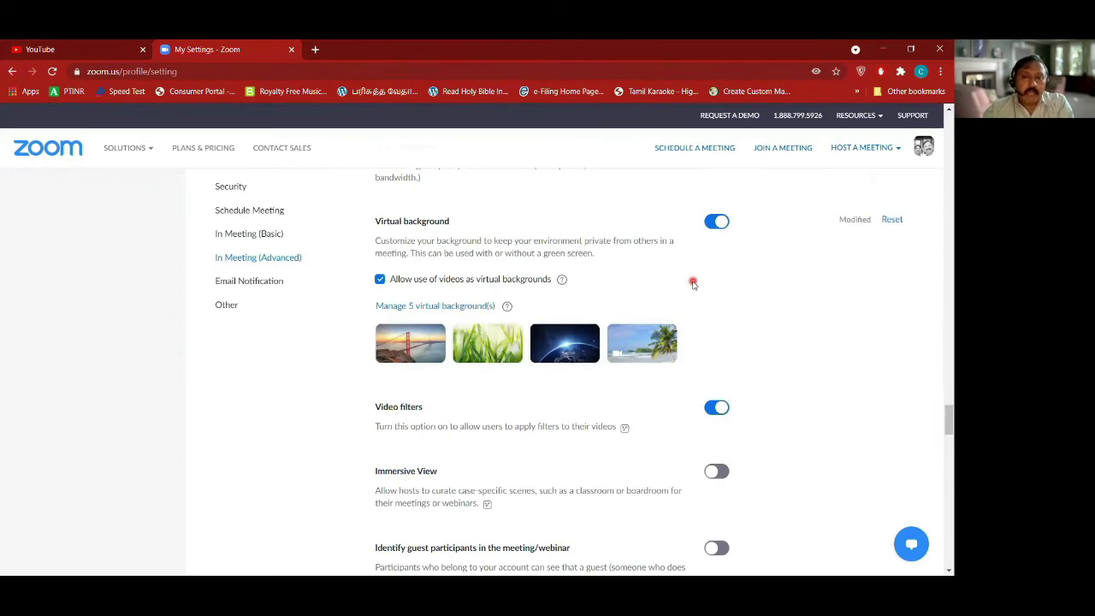
{"action": "scroll", "coordinate": [694, 266], "scroll_direction": "down", "scroll_amount": 1}
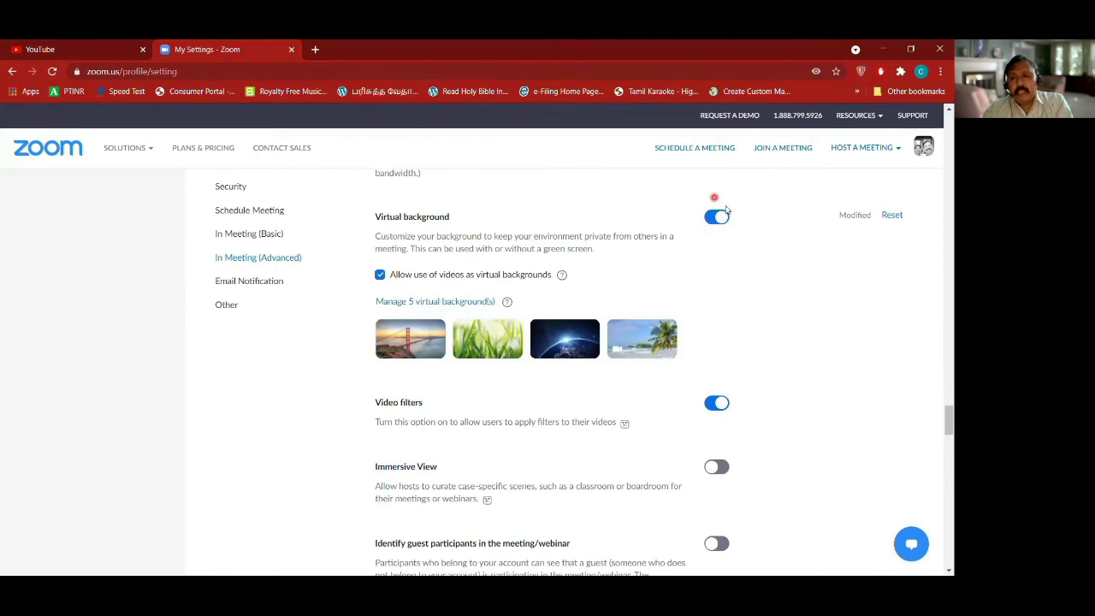
{"action": "scroll", "coordinate": [680, 274], "scroll_direction": "down", "scroll_amount": 1}
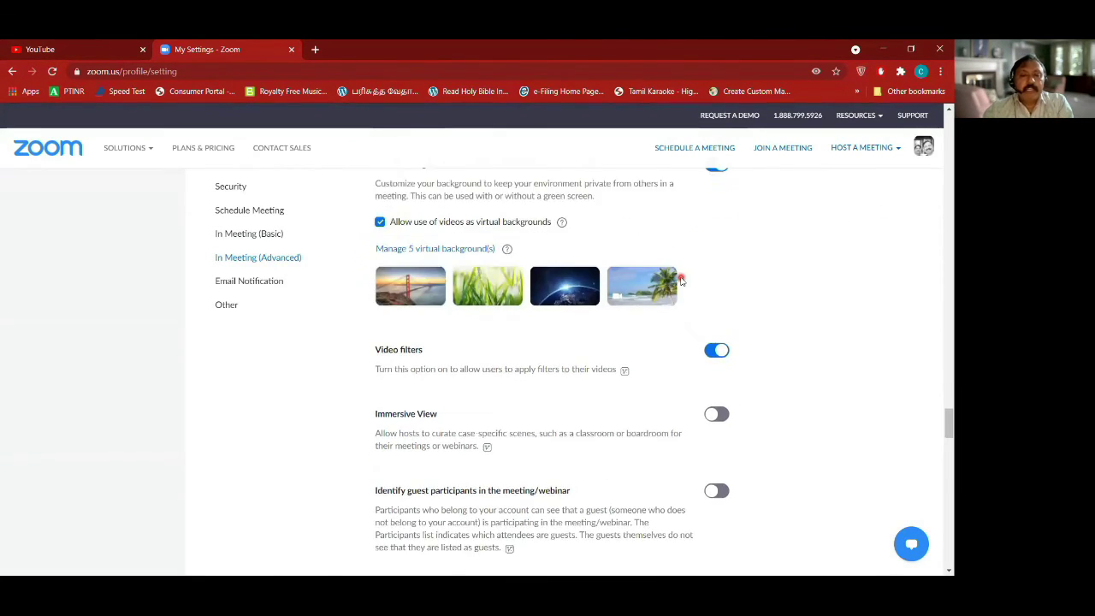
{"action": "scroll", "coordinate": [680, 280], "scroll_direction": "down", "scroll_amount": 1}
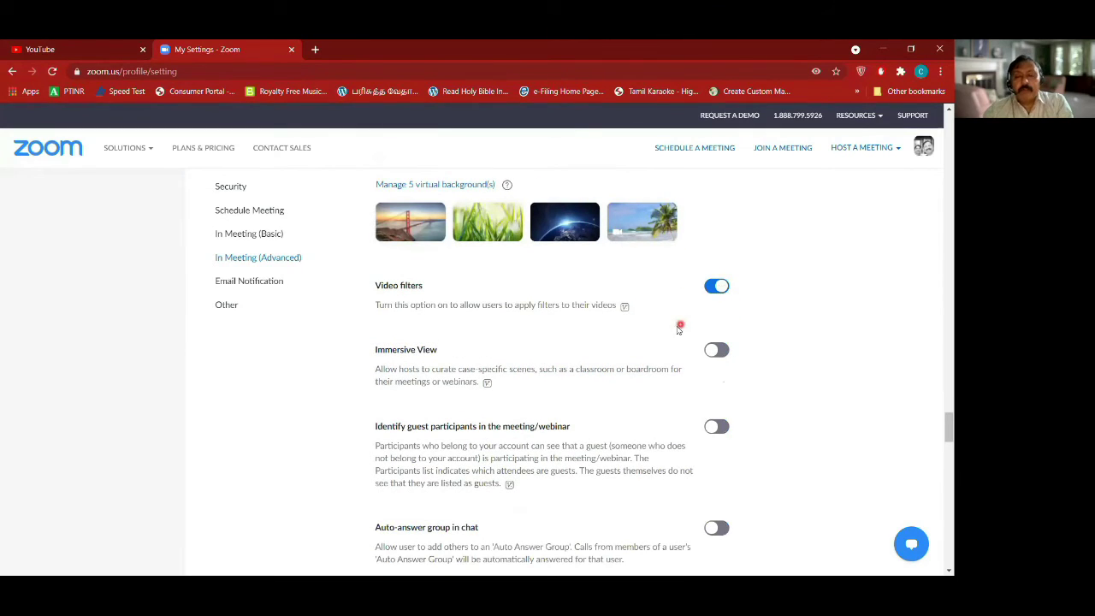
{"action": "scroll", "coordinate": [648, 319], "scroll_direction": "up", "scroll_amount": 3}
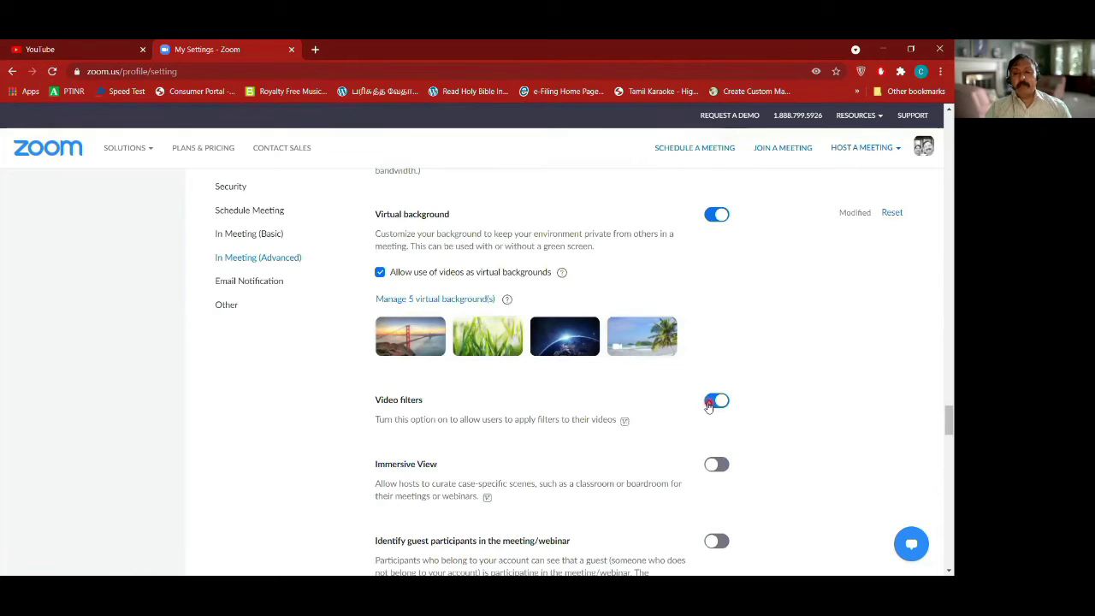
- Review the settings for Immersive View and for identifying guest participants in the meeting or webinar
{"action": "scroll", "coordinate": [681, 390], "scroll_direction": "down", "scroll_amount": 4}
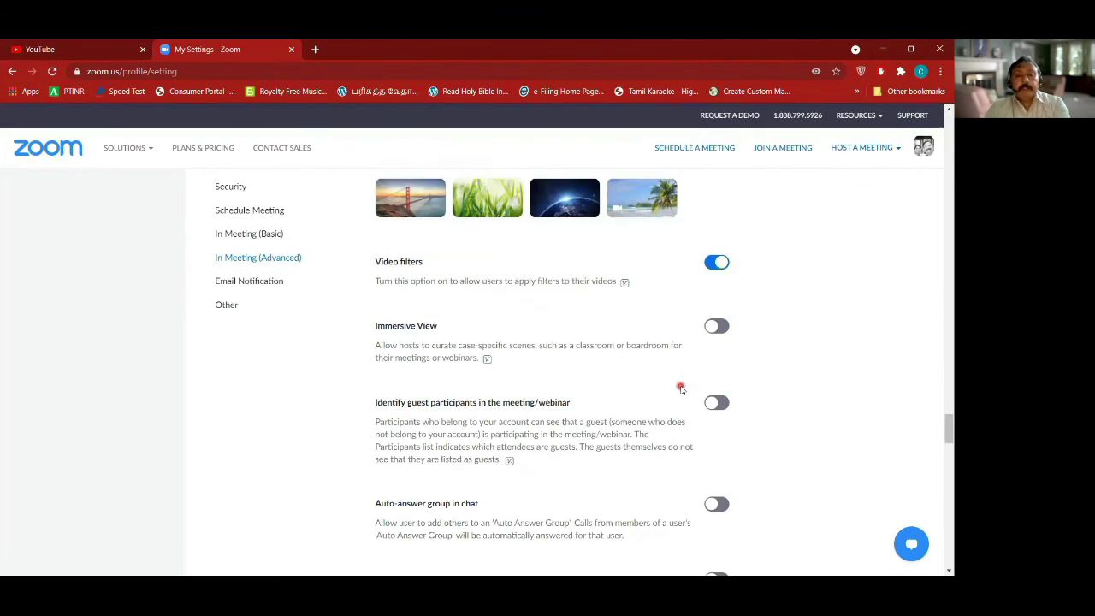
{"action": "scroll", "coordinate": [621, 371], "scroll_direction": "down", "scroll_amount": 1}
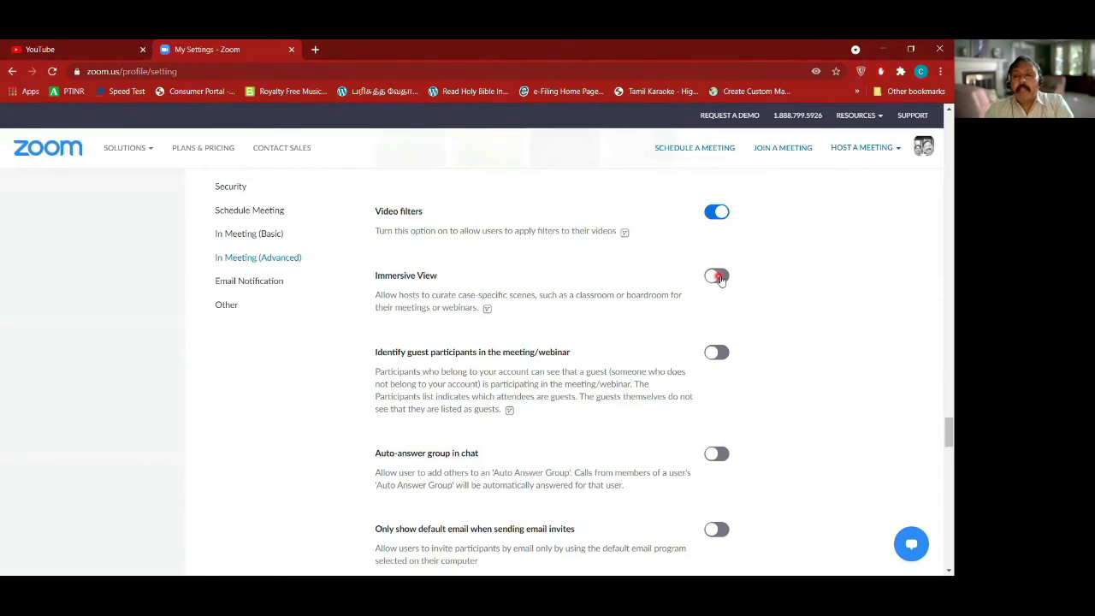
{"action": "scroll", "coordinate": [607, 289], "scroll_direction": "down", "scroll_amount": 1}
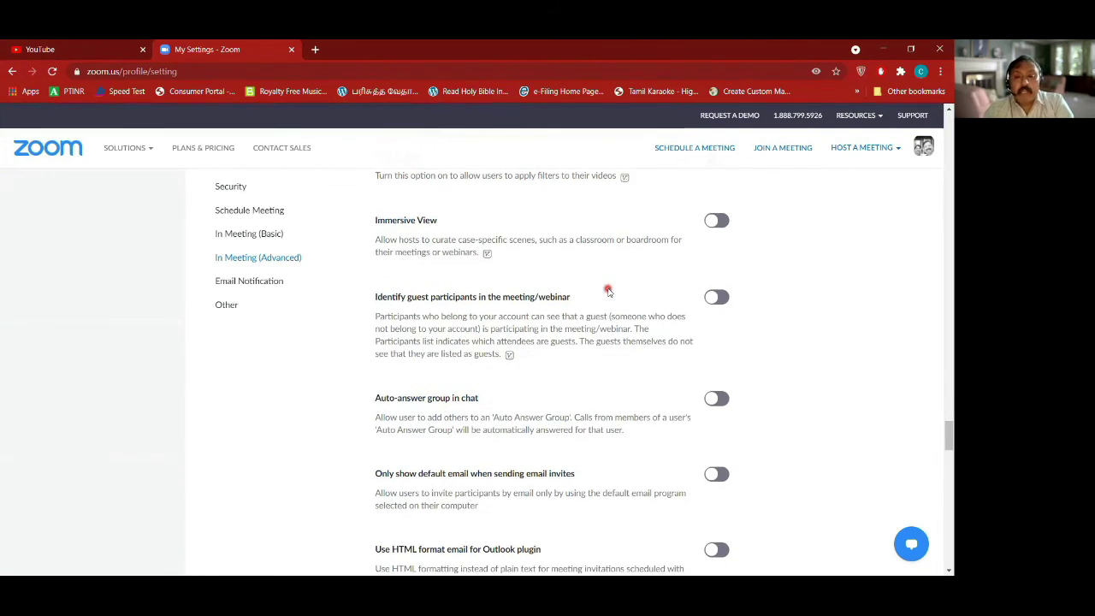
{"action": "scroll", "coordinate": [606, 289], "scroll_direction": "down", "scroll_amount": 1}
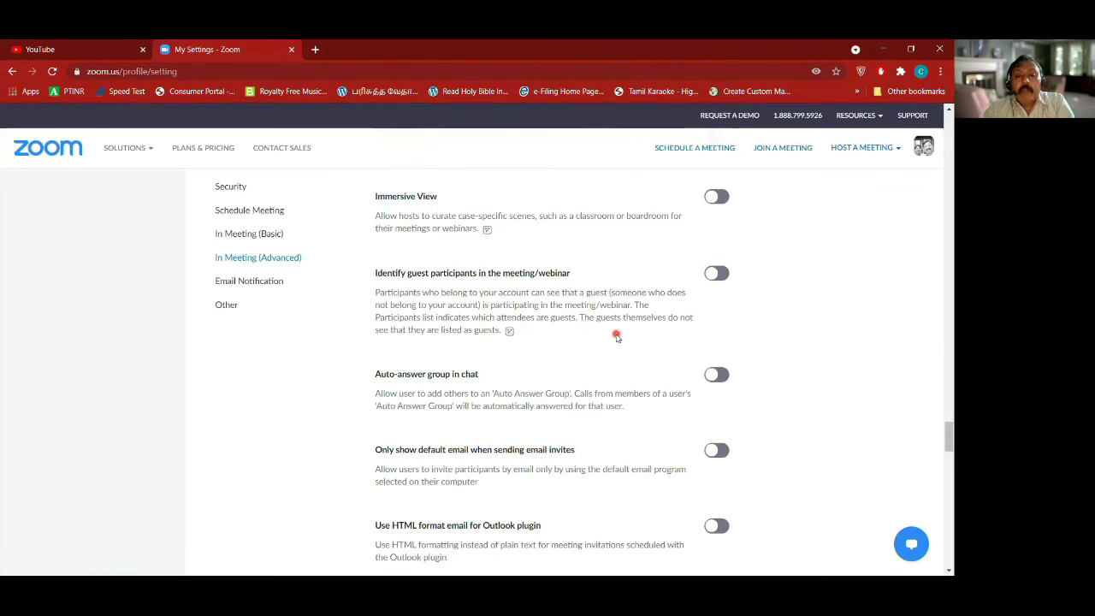
- Examine the settings for auto-answer groups, default email invites, HTML email for the Outlook plugin, and stereo audio selection
{"action": "scroll", "coordinate": [616, 337], "scroll_direction": "down", "scroll_amount": 3}
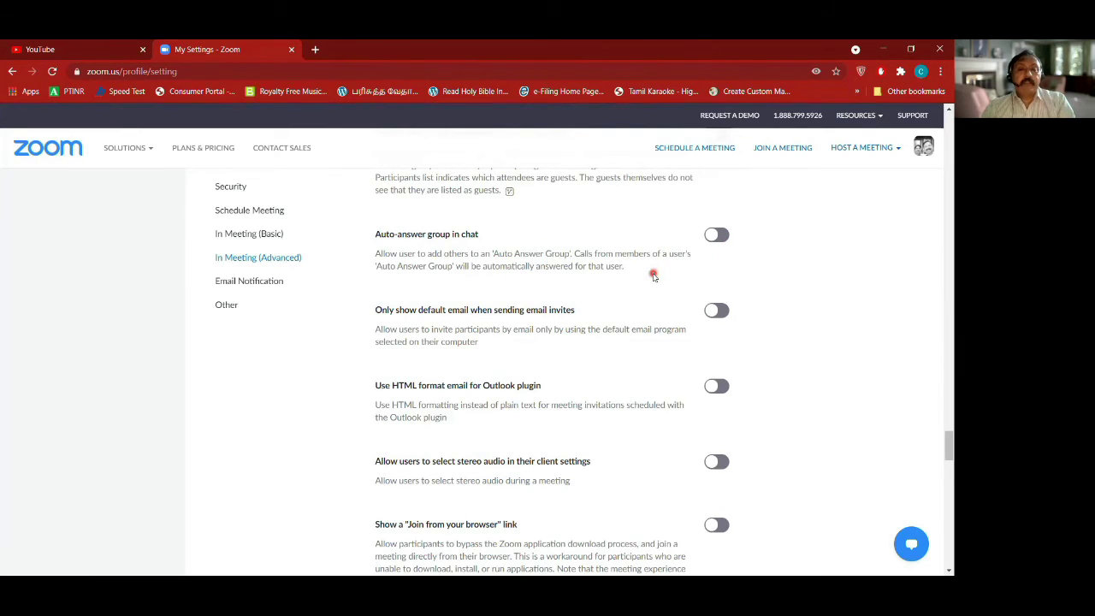
{"action": "scroll", "coordinate": [654, 275], "scroll_direction": "down", "scroll_amount": 1}
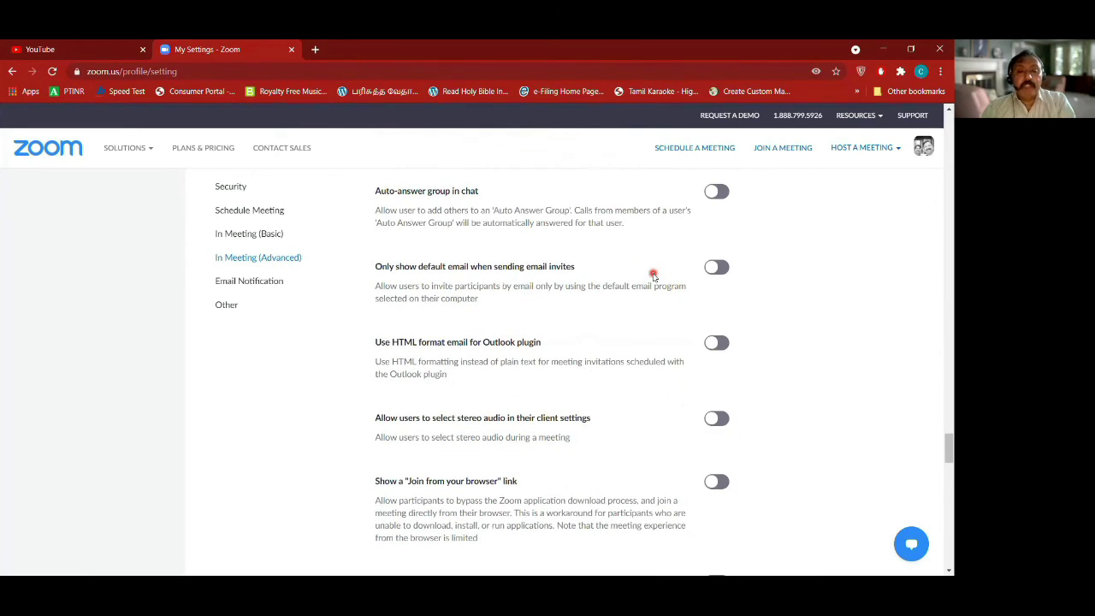
{"action": "scroll", "coordinate": [653, 276], "scroll_direction": "down", "scroll_amount": 1}
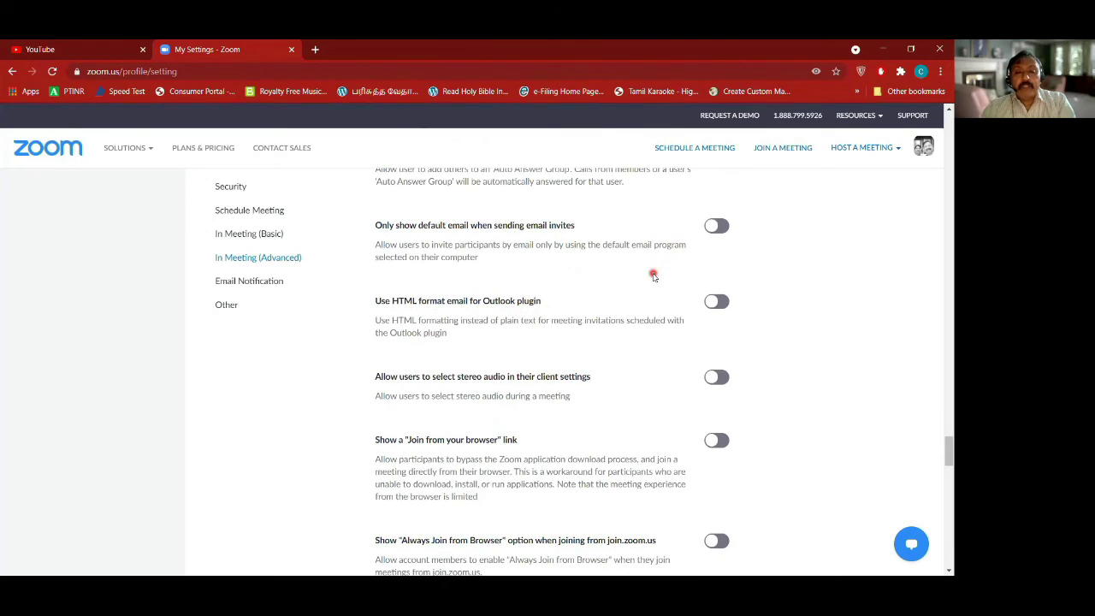
{"action": "scroll", "coordinate": [654, 275], "scroll_direction": "down", "scroll_amount": 1}
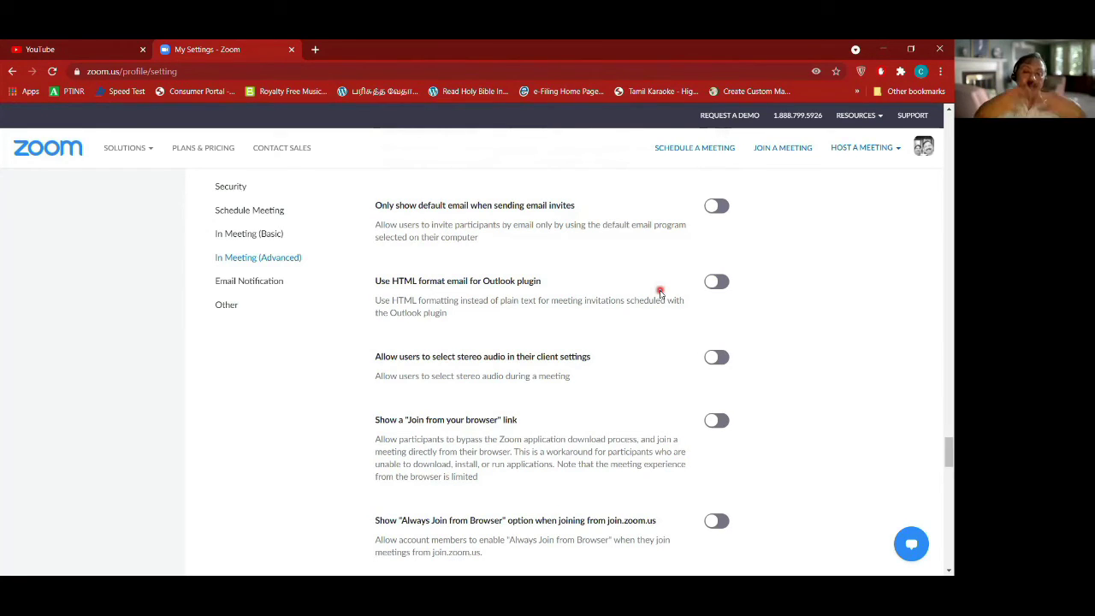
{"action": "scroll", "coordinate": [659, 292], "scroll_direction": "down", "scroll_amount": 1}
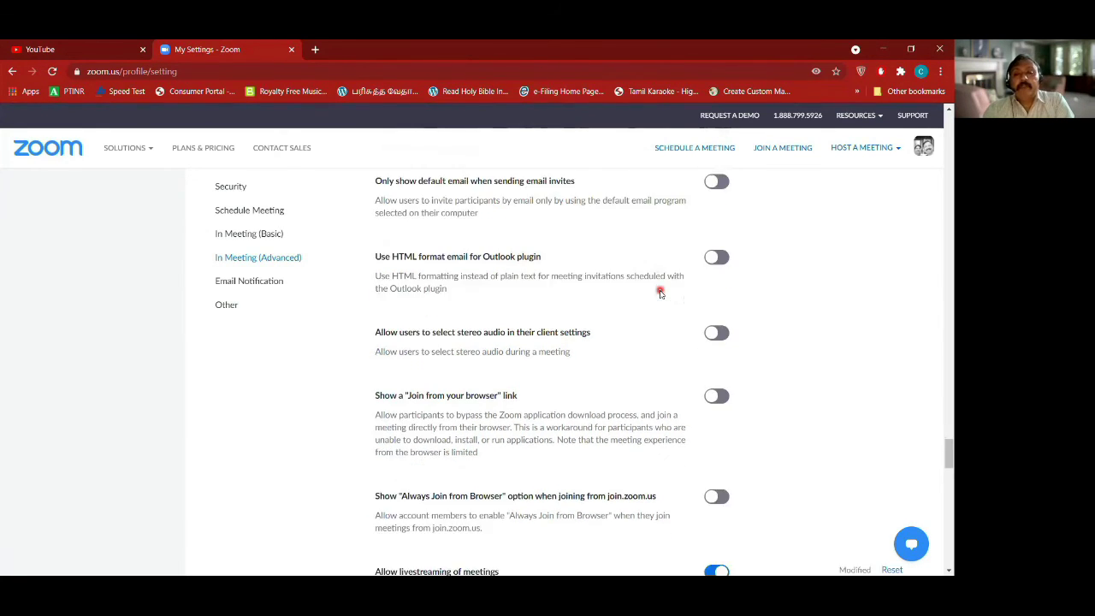
{"action": "scroll", "coordinate": [660, 293], "scroll_direction": "down", "scroll_amount": 2}
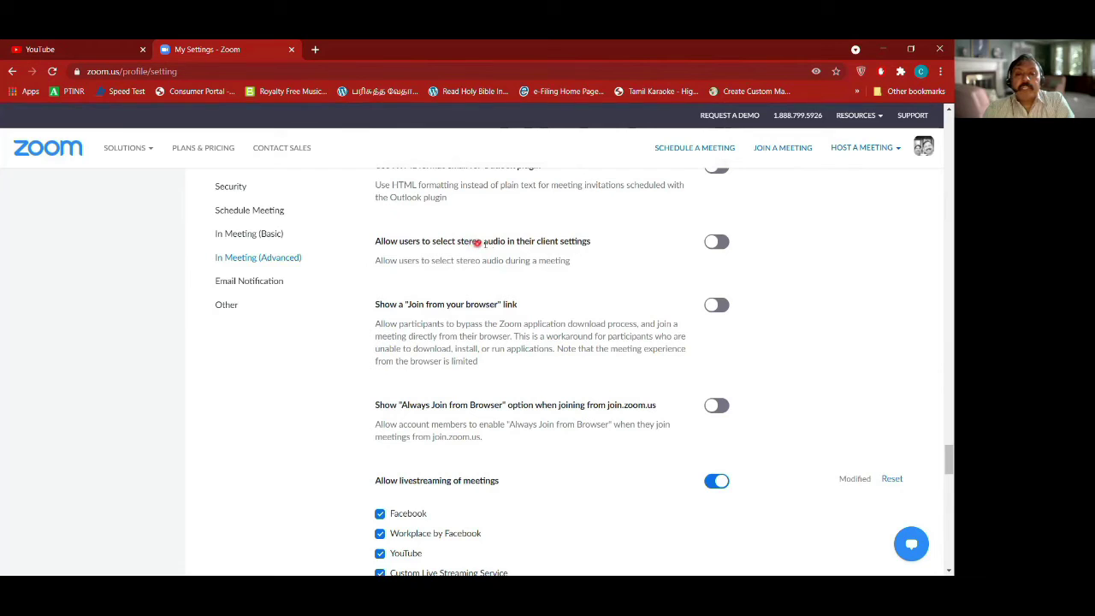
{"action": "scroll", "coordinate": [621, 279], "scroll_direction": "down", "scroll_amount": 2}
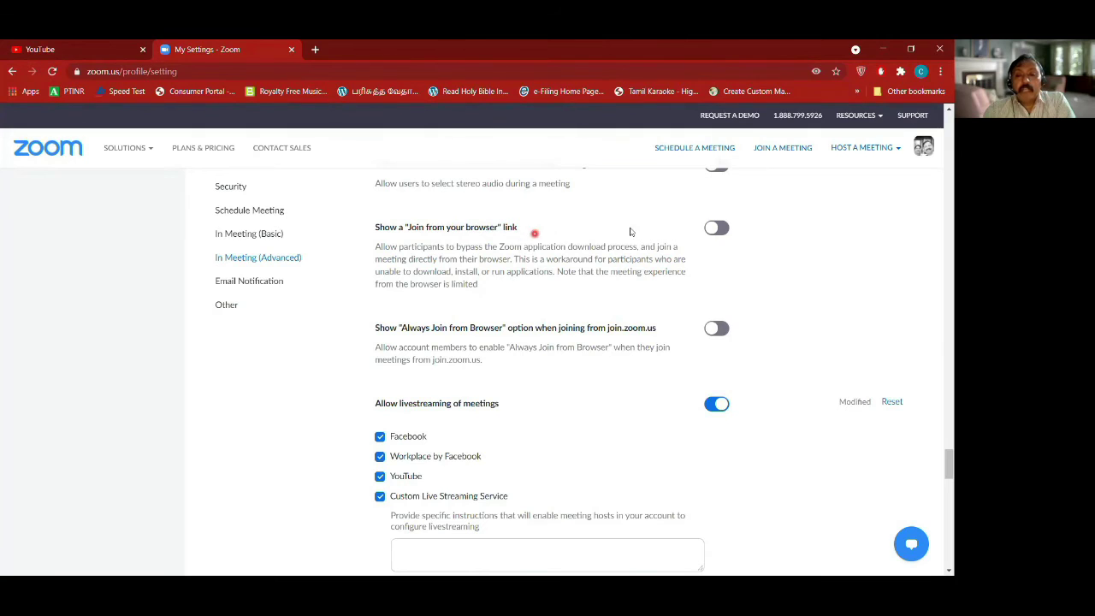
- Enable the "Join from your browser" link setting and disable it again
{"action": "left_click", "coordinate": [707, 236]}
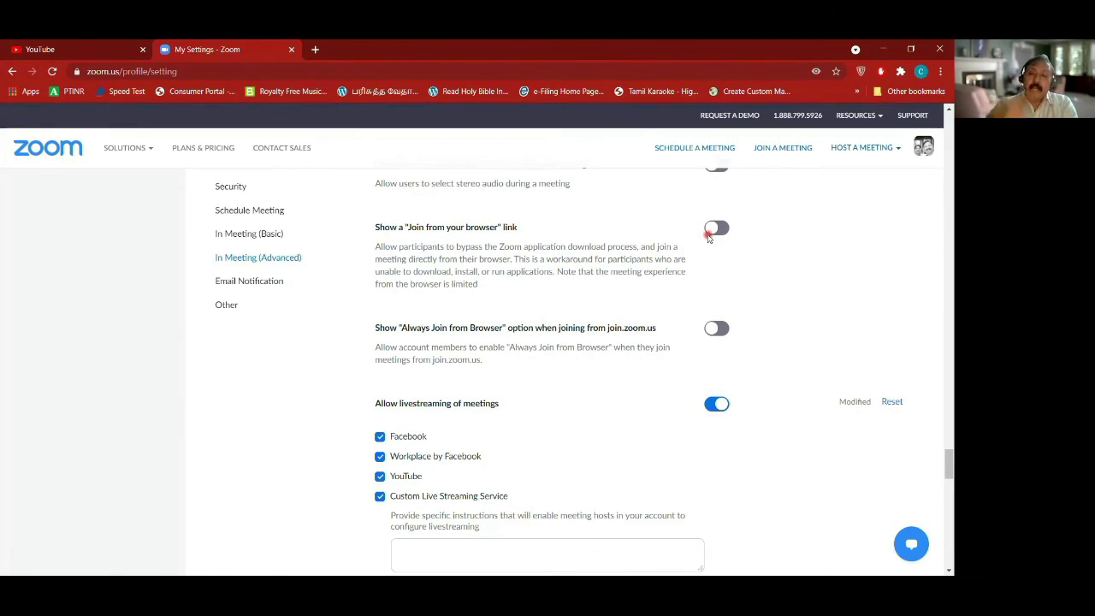
{"action": "left_click", "coordinate": [718, 231]}
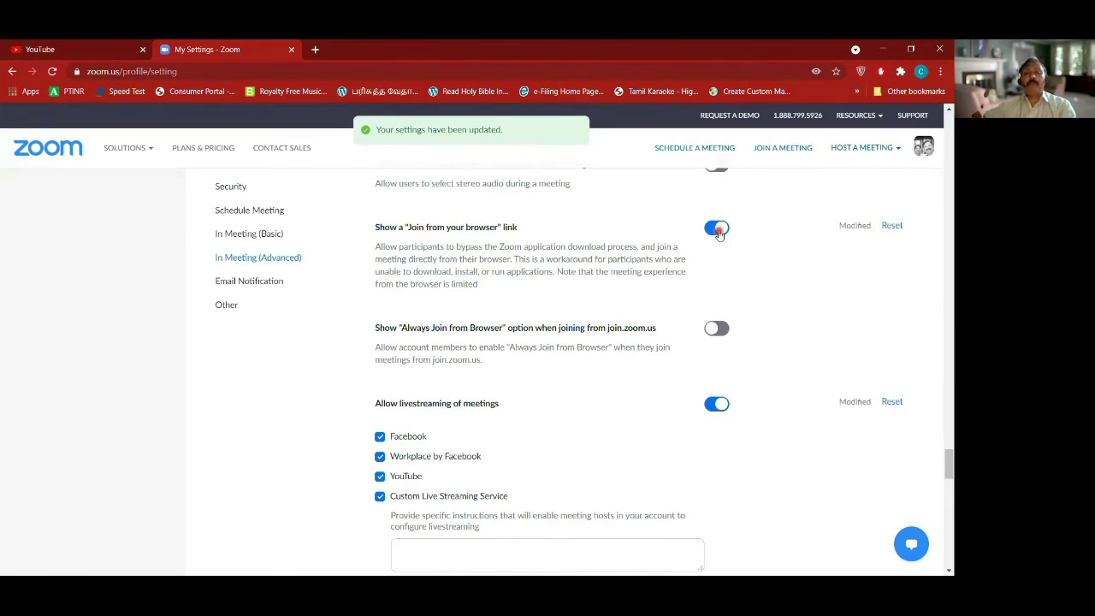
{"action": "left_click", "coordinate": [719, 231]}
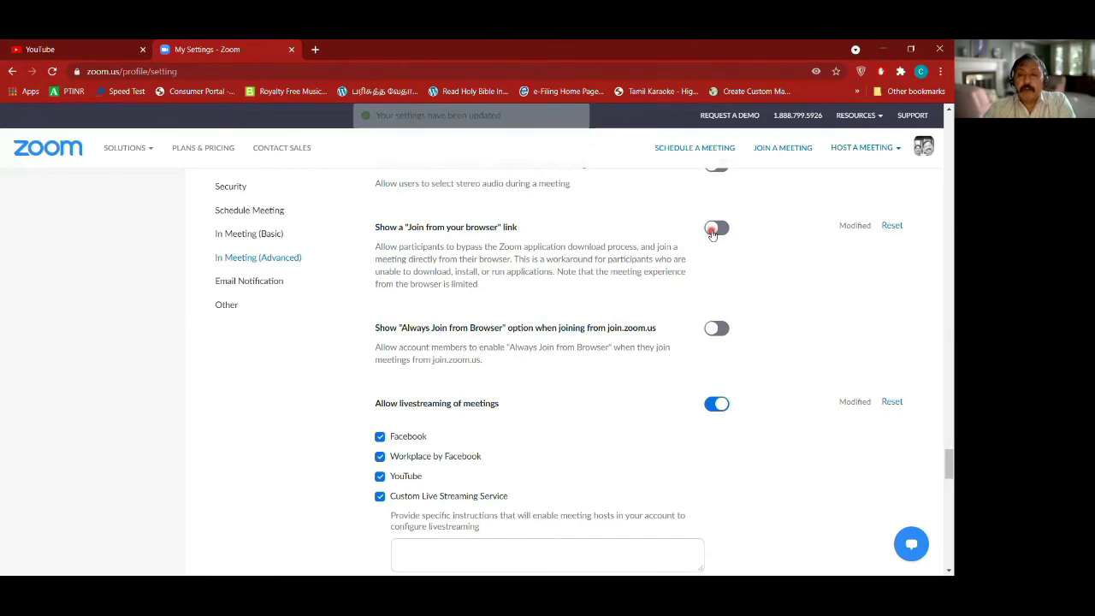
- Review the "Always Join from Browser" option and the livestreaming settings for Facebook, Workplace by Facebook, YouTube, and custom live streaming services
{"action": "scroll", "coordinate": [618, 303], "scroll_direction": "down", "scroll_amount": 1}
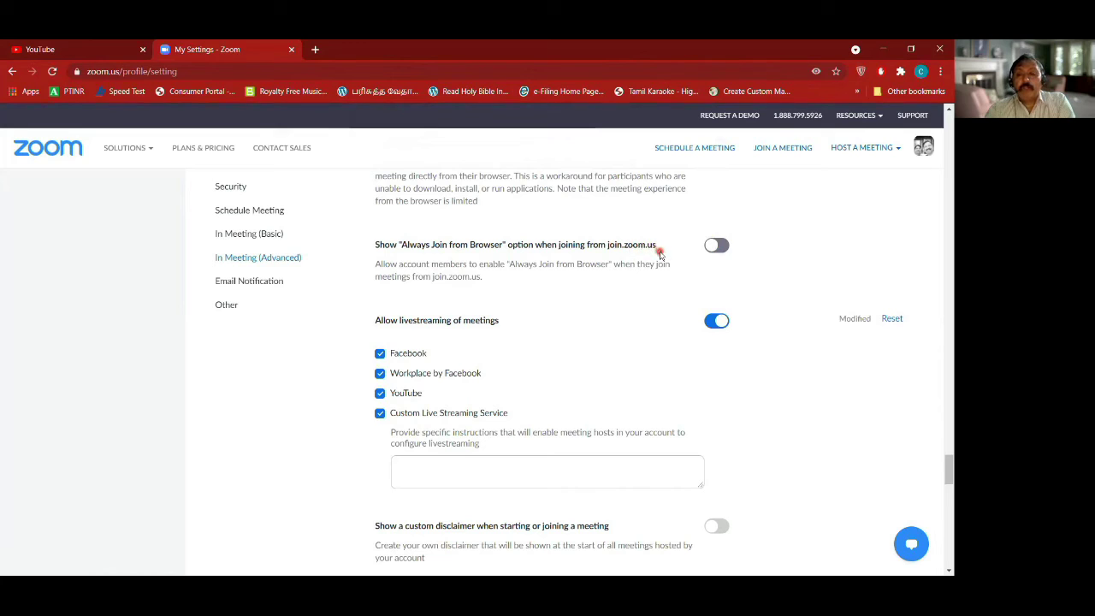
{"action": "scroll", "coordinate": [585, 311], "scroll_direction": "down", "scroll_amount": 1}
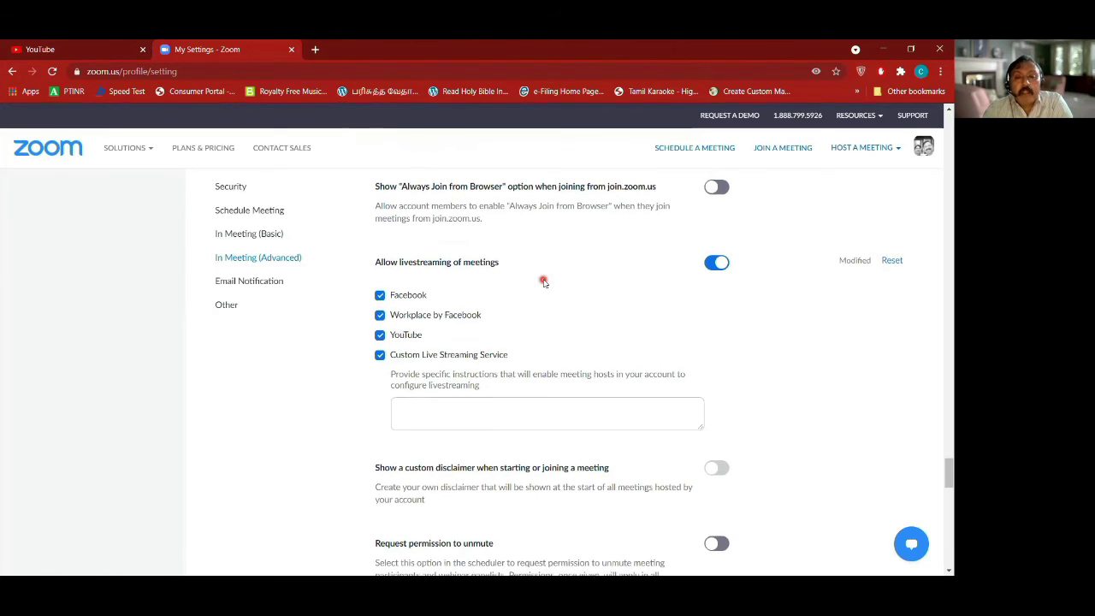
{"action": "scroll", "coordinate": [543, 282], "scroll_direction": "down", "scroll_amount": 1}
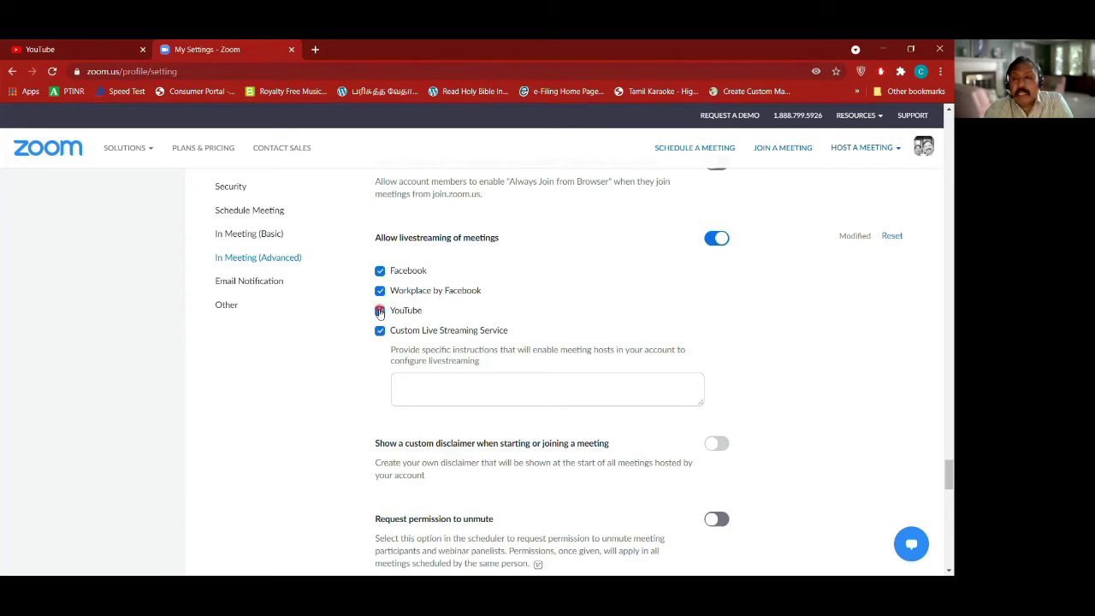
{"action": "left_click", "coordinate": [717, 244]}
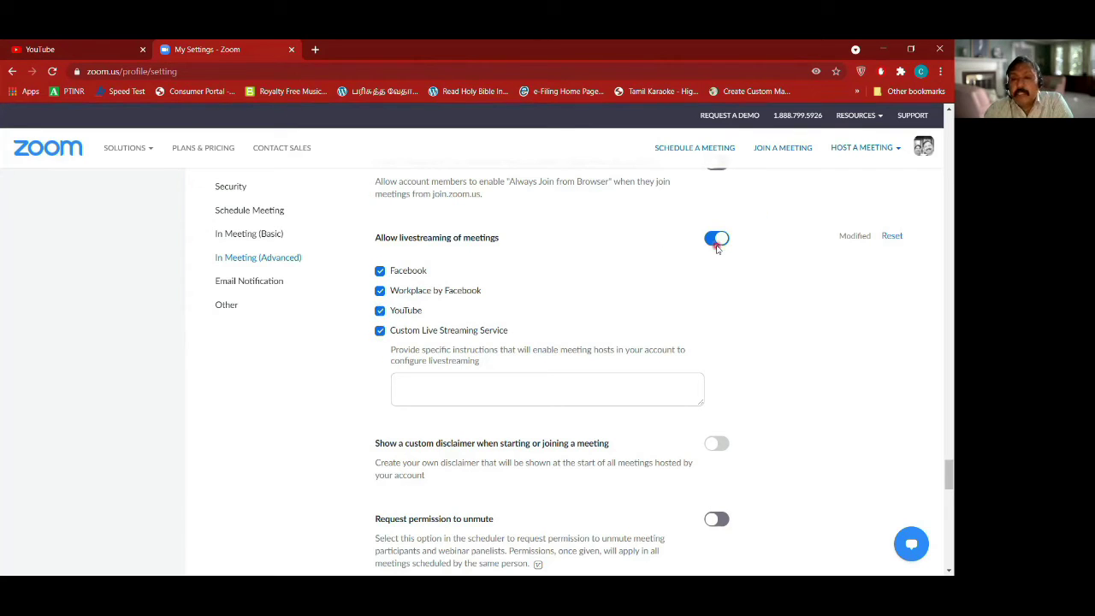
{"action": "left_click", "coordinate": [601, 313]}
{"action": "scroll", "coordinate": [602, 313], "scroll_direction": "down", "scroll_amount": 1}
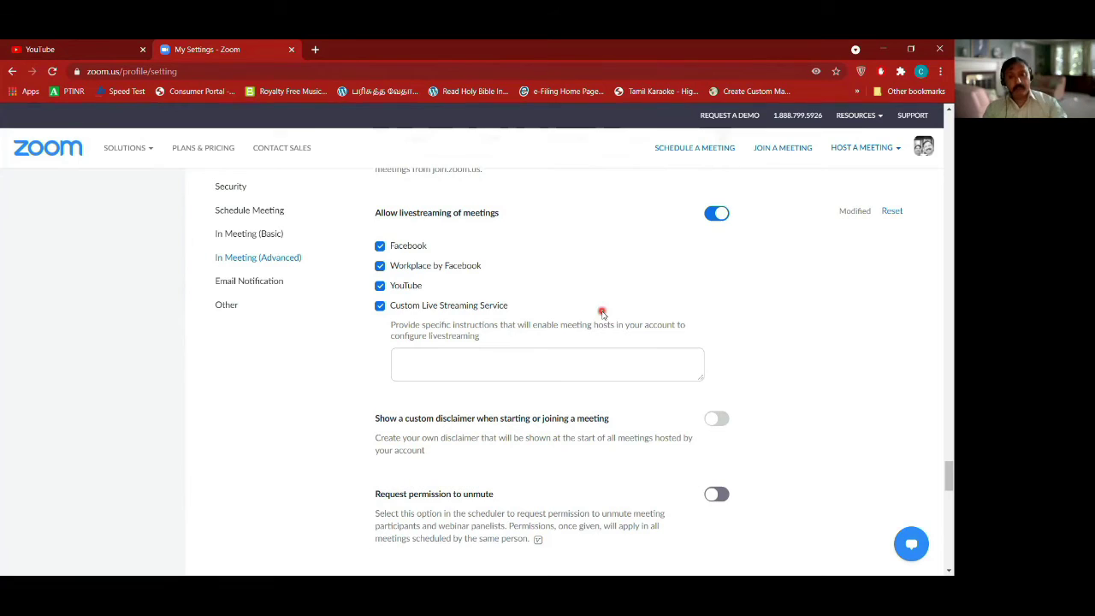
- Examine the settings for showing a custom disclaimer at meeting start and for requesting permission to unmute participants
{"action": "scroll", "coordinate": [601, 313], "scroll_direction": "down", "scroll_amount": 1}
{"action": "scroll", "coordinate": [601, 313], "scroll_direction": "down", "scroll_amount": 1}
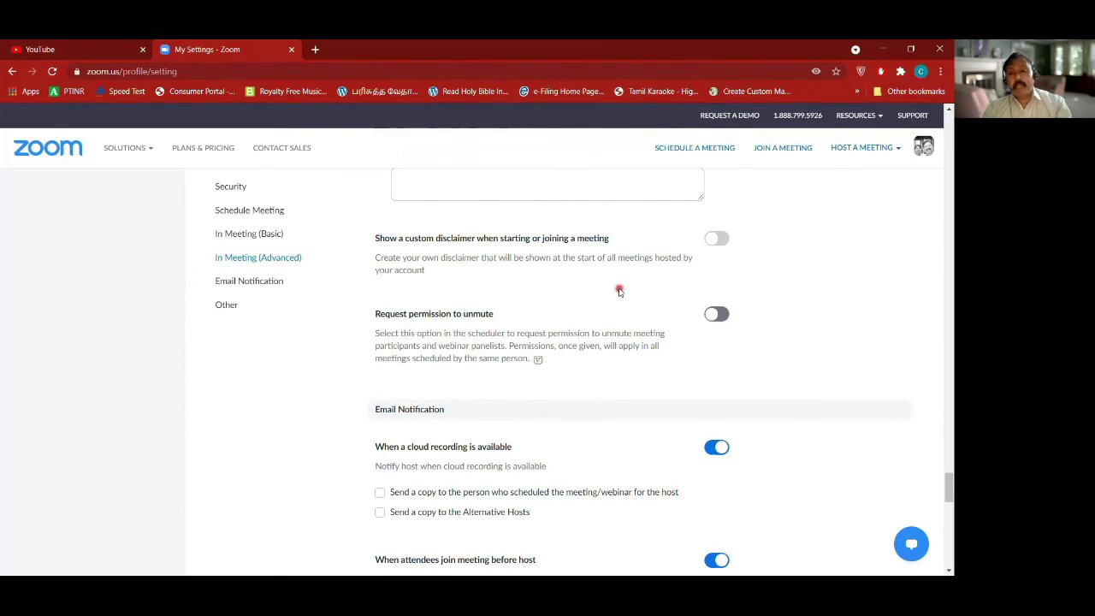
{"action": "scroll", "coordinate": [694, 346], "scroll_direction": "down", "scroll_amount": 1}
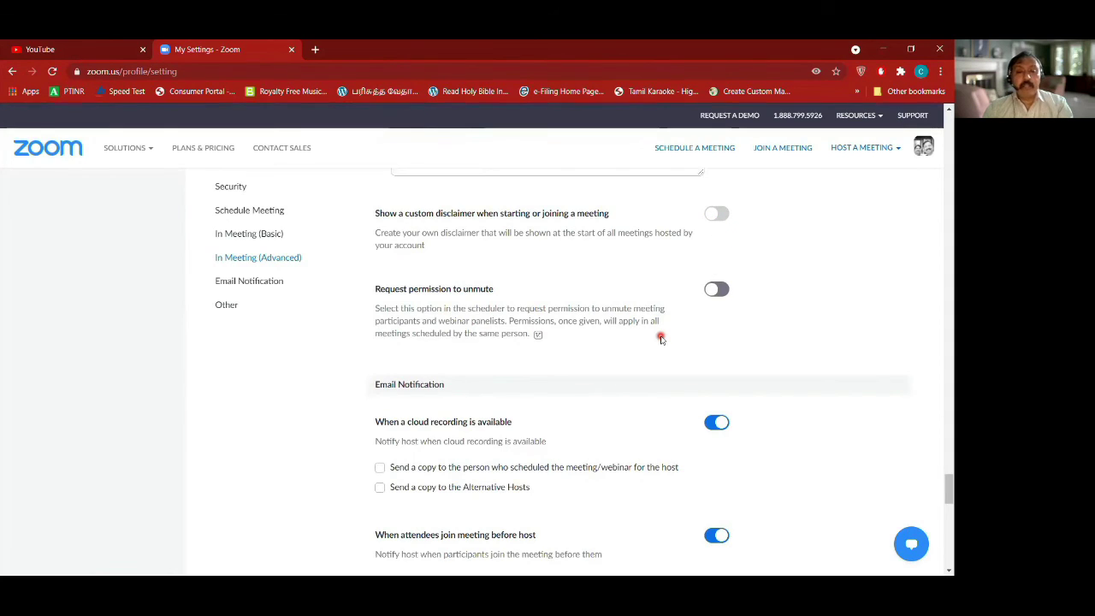
{"action": "scroll", "coordinate": [661, 339], "scroll_direction": "down", "scroll_amount": 1}
{"action": "scroll", "coordinate": [660, 338], "scroll_direction": "down", "scroll_amount": 1}
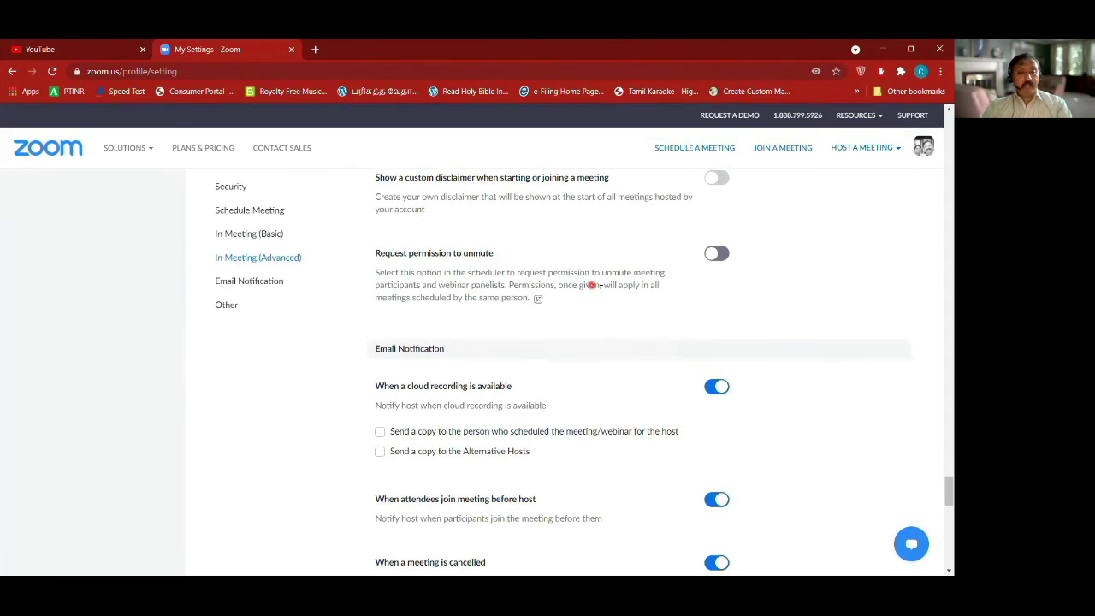
{"action": "left_click", "coordinate": [719, 255]}
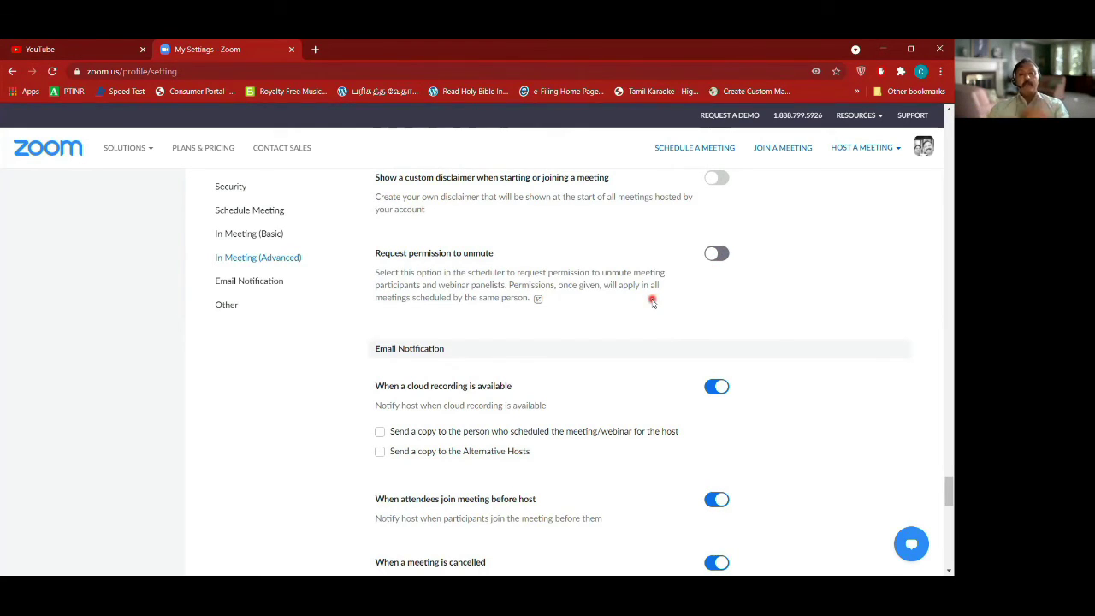
- Inspect the email notification settings for available cloud recordings, including copies to schedulers and alternative hosts, and for attendees joining before the host
{"action": "scroll", "coordinate": [652, 301], "scroll_direction": "down", "scroll_amount": 2}
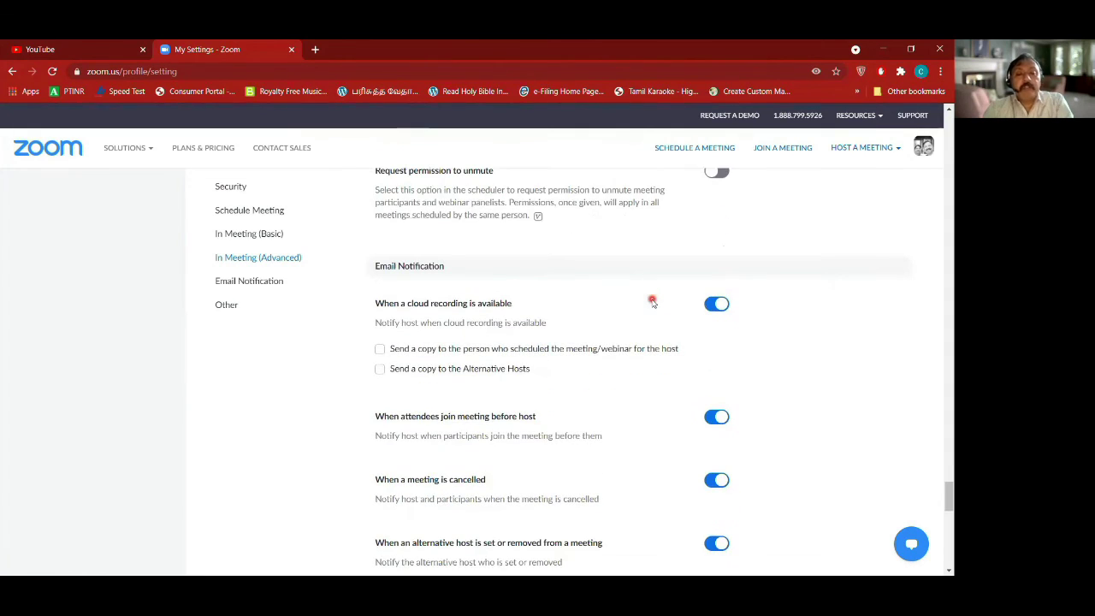
{"action": "scroll", "coordinate": [651, 301], "scroll_direction": "down", "scroll_amount": 1}
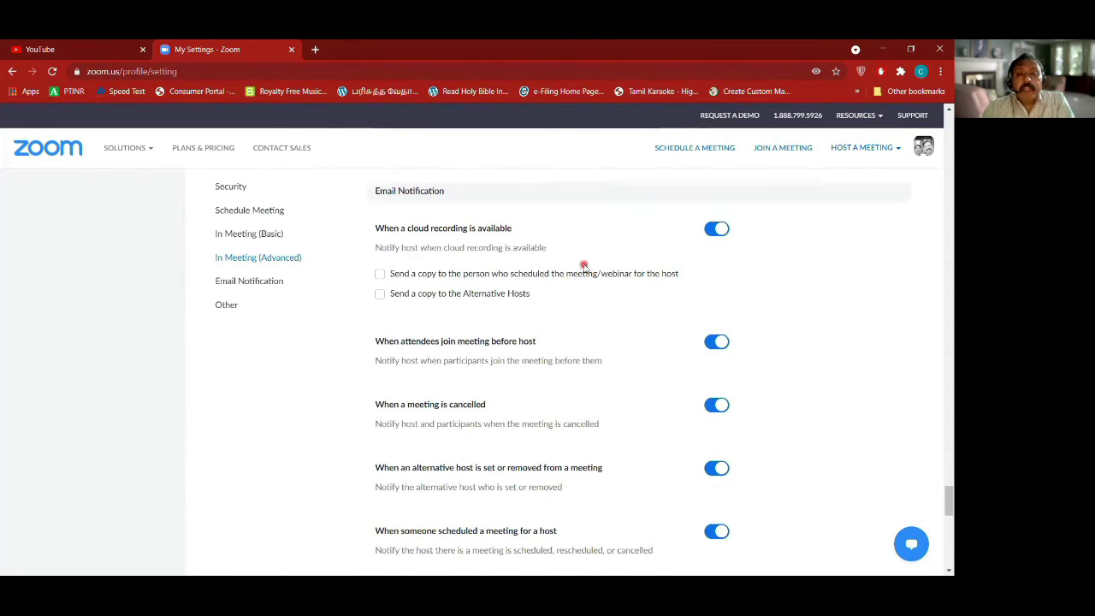
{"action": "scroll", "coordinate": [583, 266], "scroll_direction": "down", "scroll_amount": 1}
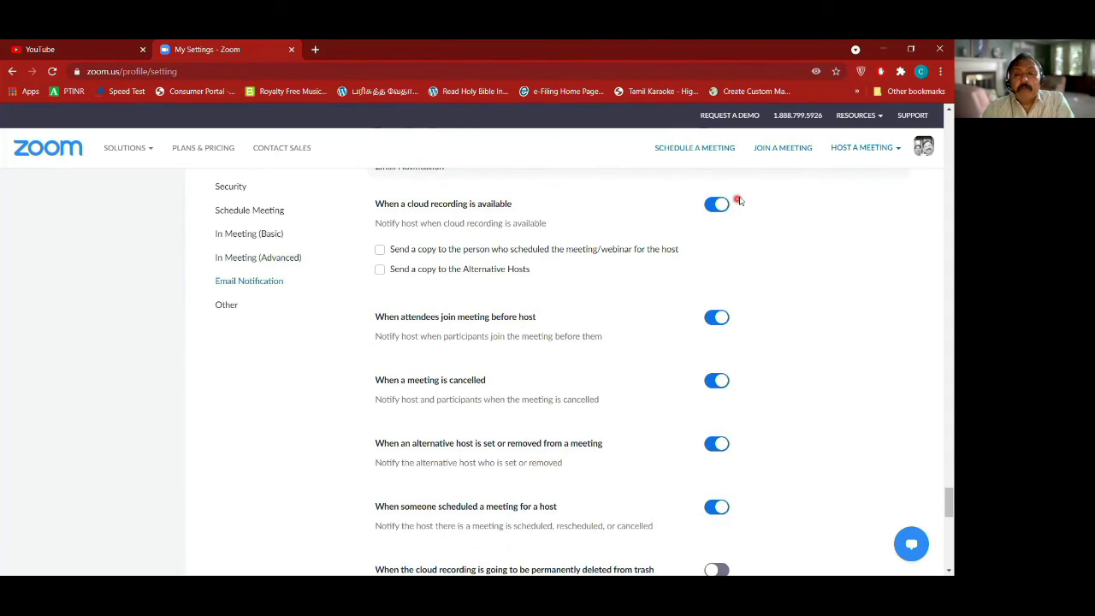
{"action": "scroll", "coordinate": [663, 298], "scroll_direction": "down", "scroll_amount": 1}
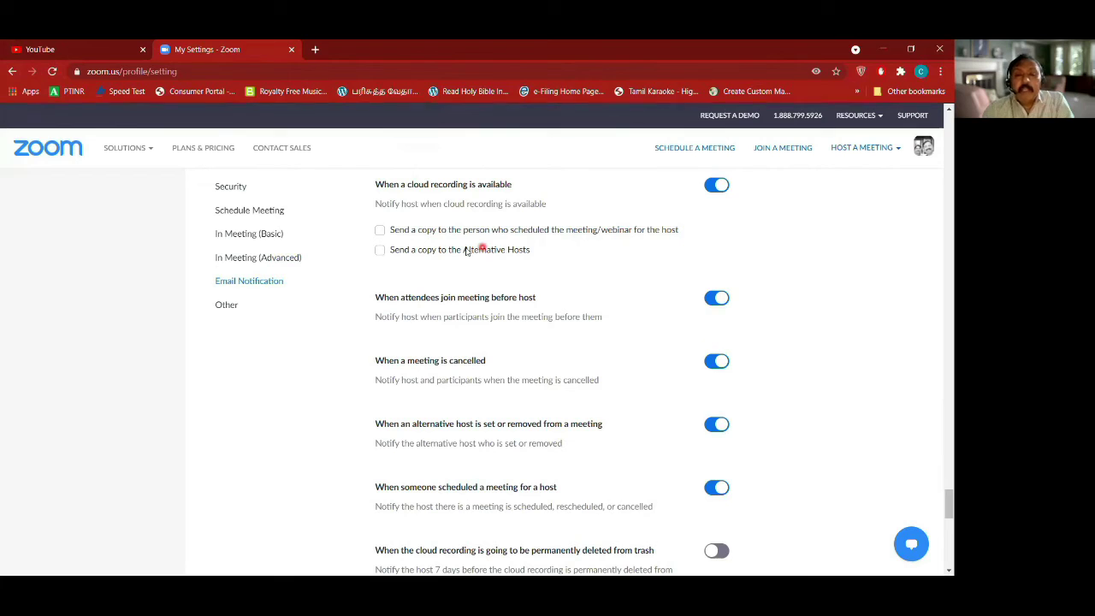
{"action": "scroll", "coordinate": [600, 269], "scroll_direction": "down", "scroll_amount": 1}
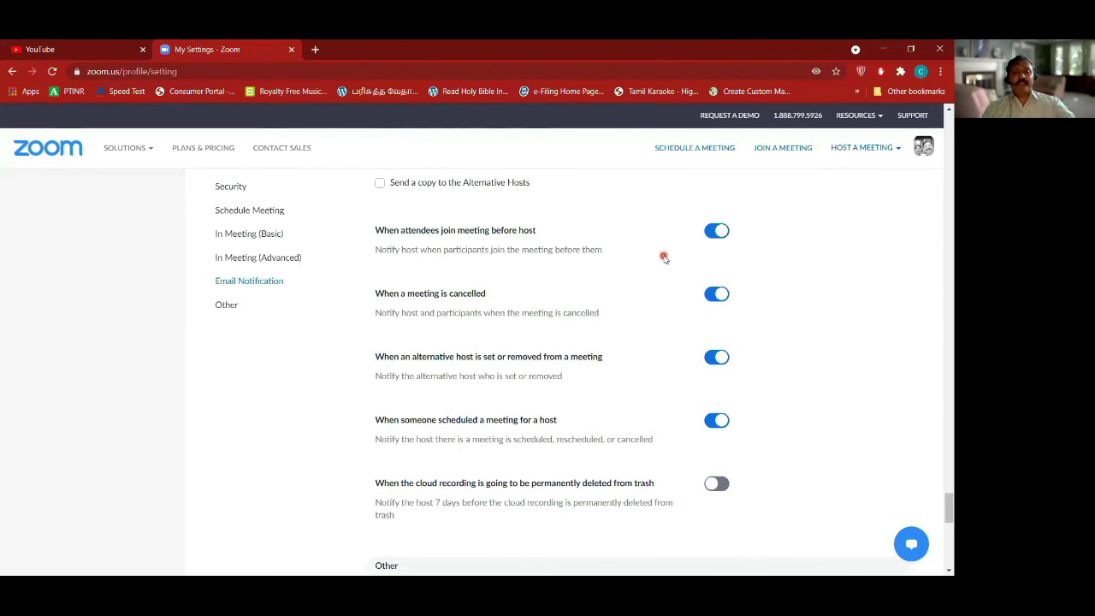
- Review the email notifications for cancelled meetings, alternative host changes, meetings scheduled for a host, and permanent deletion of cloud recordings
{"action": "scroll", "coordinate": [663, 258], "scroll_direction": "down", "scroll_amount": 1}
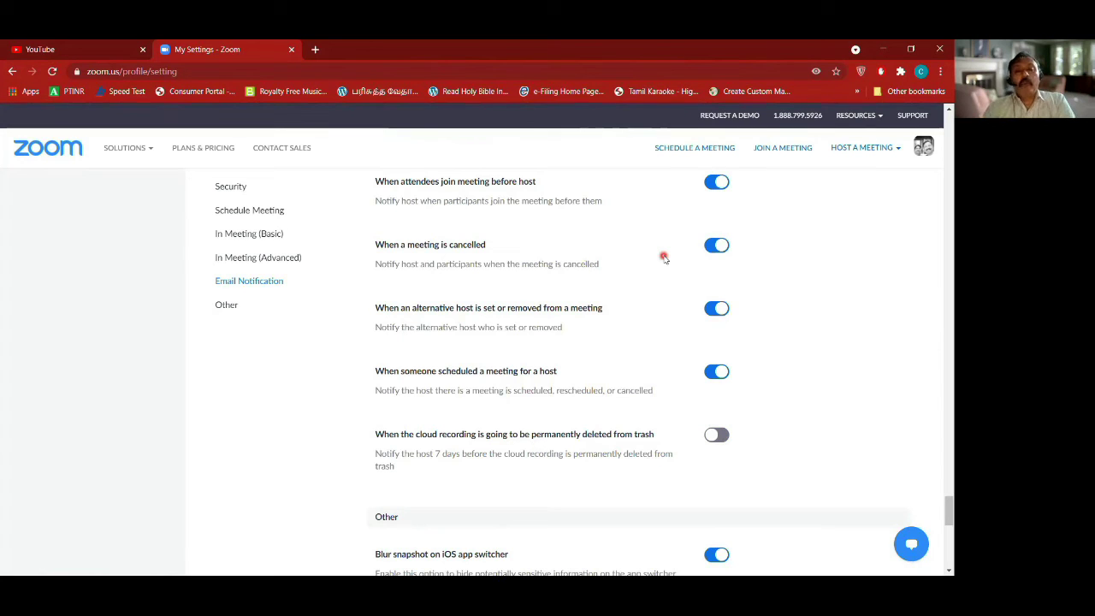
{"action": "scroll", "coordinate": [664, 257], "scroll_direction": "down", "scroll_amount": 1}
{"action": "scroll", "coordinate": [664, 258], "scroll_direction": "down", "scroll_amount": 1}
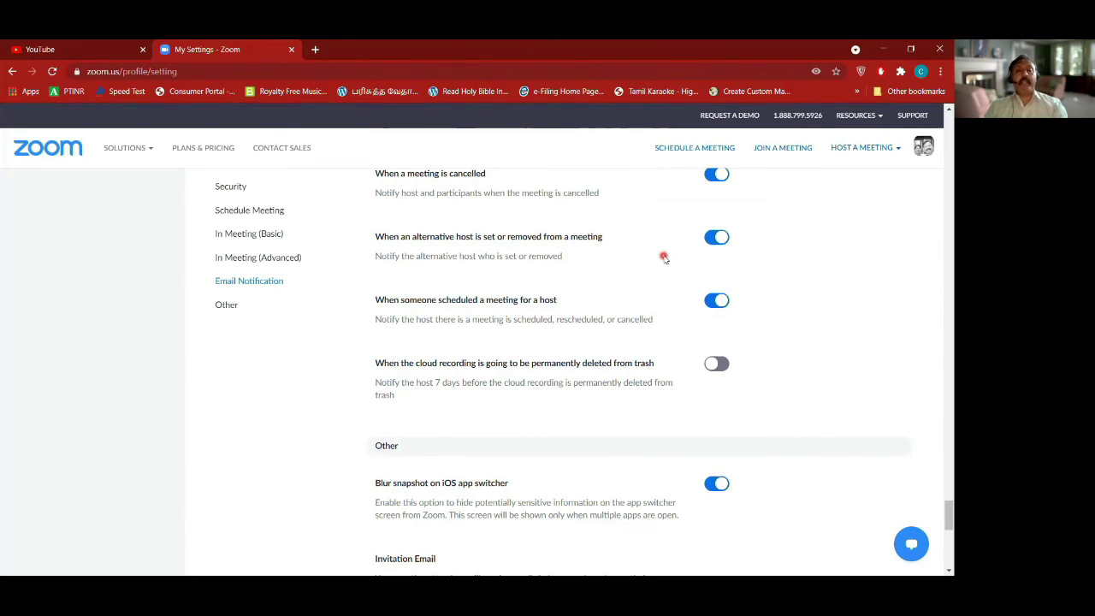
{"action": "scroll", "coordinate": [664, 257], "scroll_direction": "down", "scroll_amount": 1}
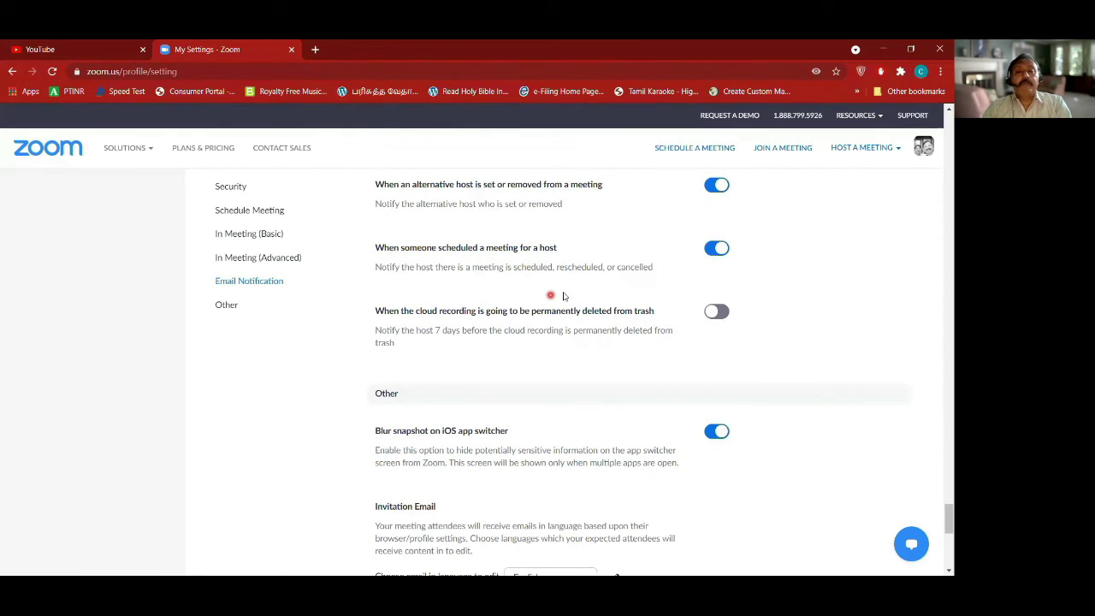
{"action": "scroll", "coordinate": [664, 293], "scroll_direction": "down", "scroll_amount": 1}
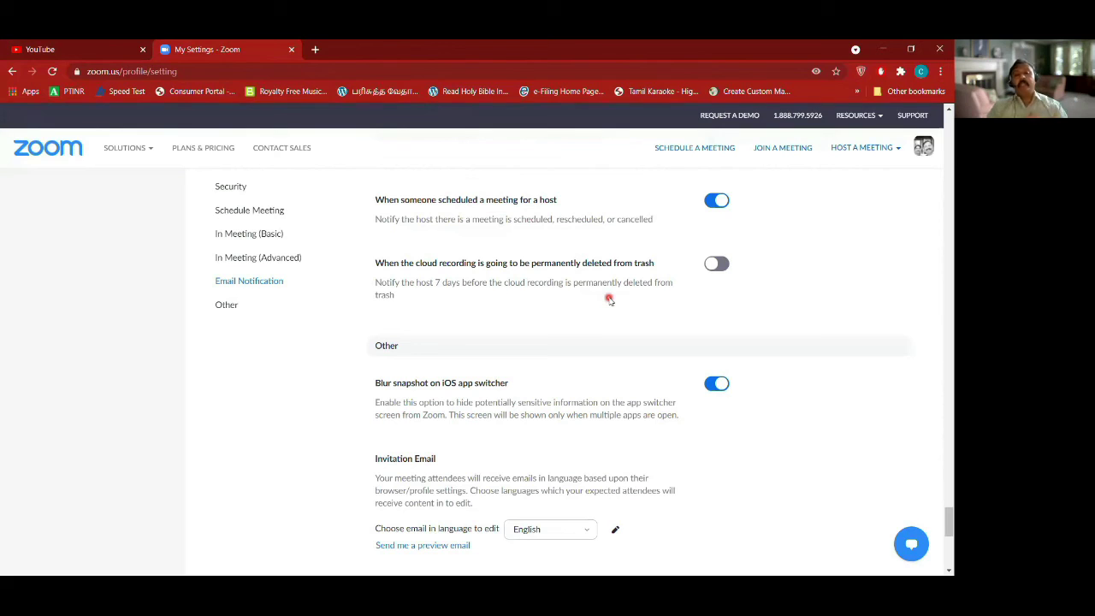
- Examine the other settings covering the iOS app switcher snapshot blur, invitation email language, and schedule privilege
{"action": "scroll", "coordinate": [610, 299], "scroll_direction": "down", "scroll_amount": 2}
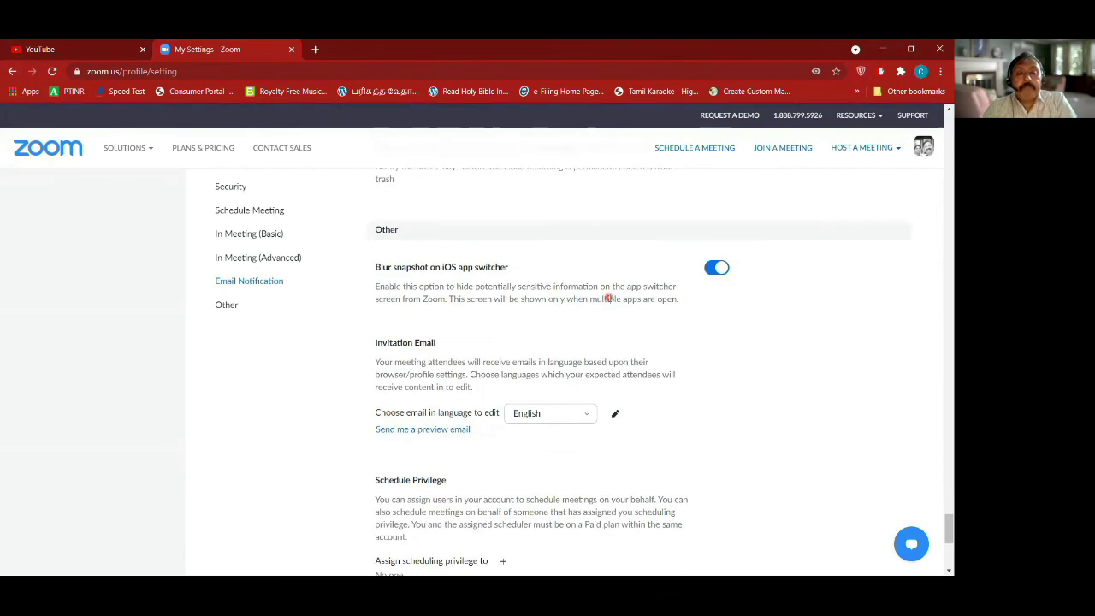
{"action": "scroll", "coordinate": [609, 298], "scroll_direction": "down", "scroll_amount": 1}
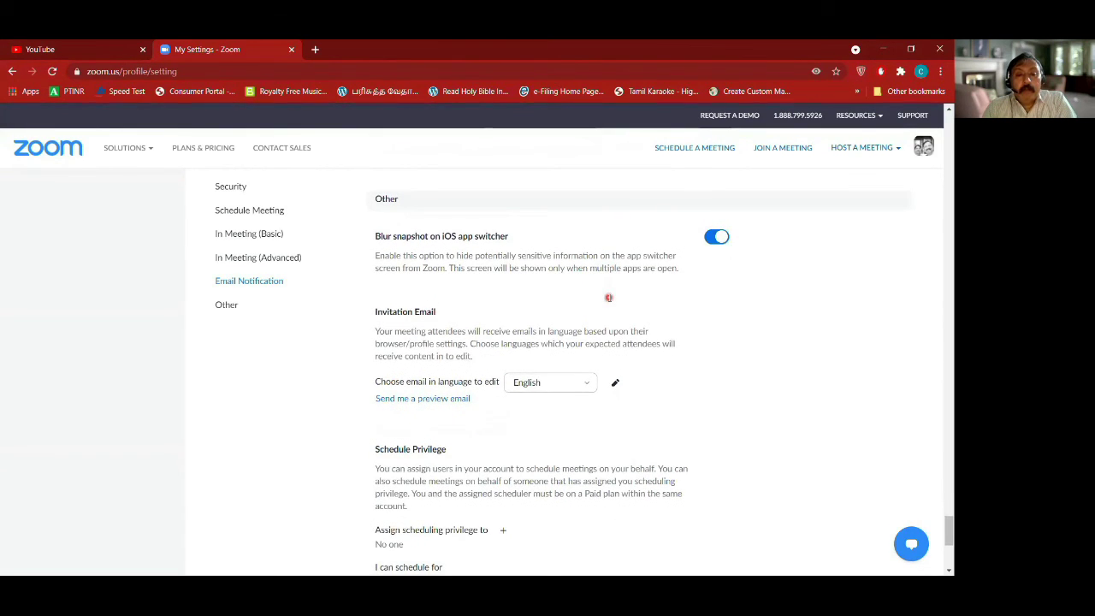
{"action": "scroll", "coordinate": [609, 297], "scroll_direction": "down", "scroll_amount": 1}
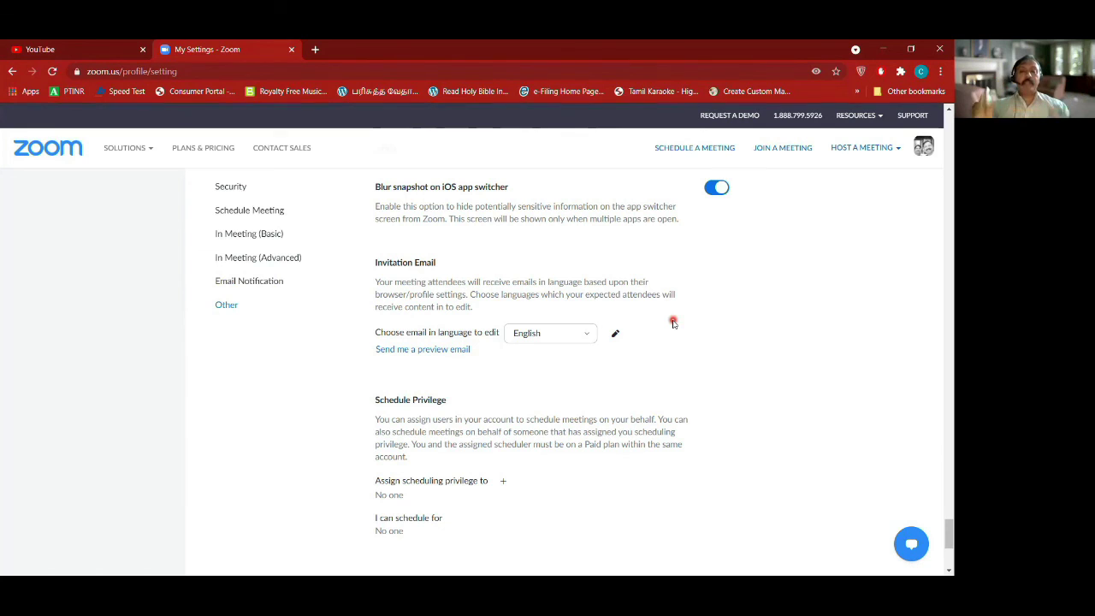
{"action": "scroll", "coordinate": [645, 385], "scroll_direction": "down", "scroll_amount": 3}
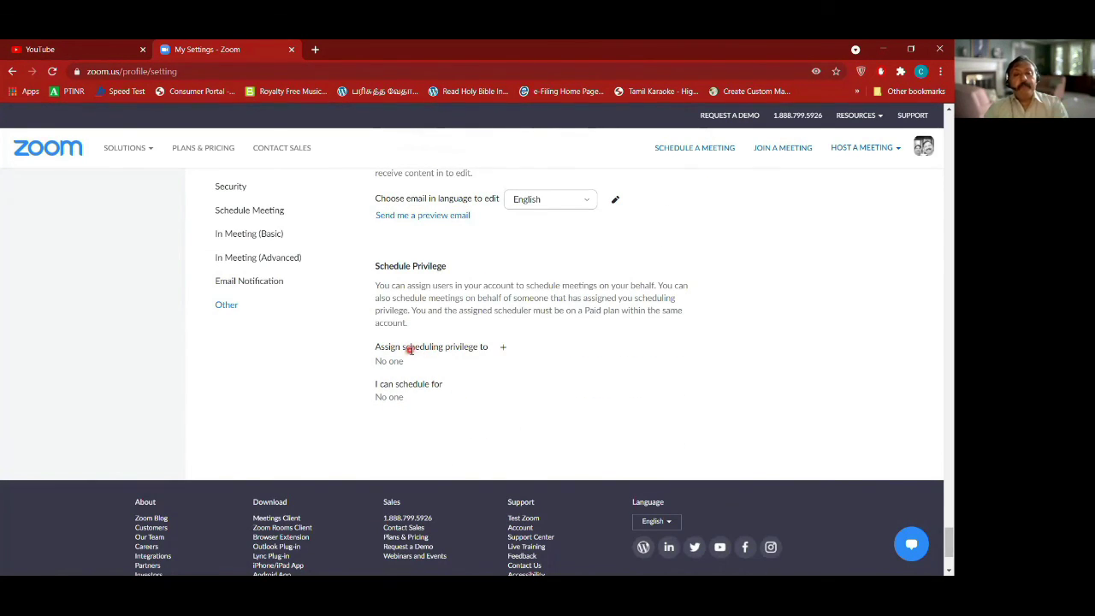
- Search for a licensed user by name to assign scheduling privilege, clear the entry, and cancel the assignment
{"action": "left_click", "coordinate": [504, 350]}
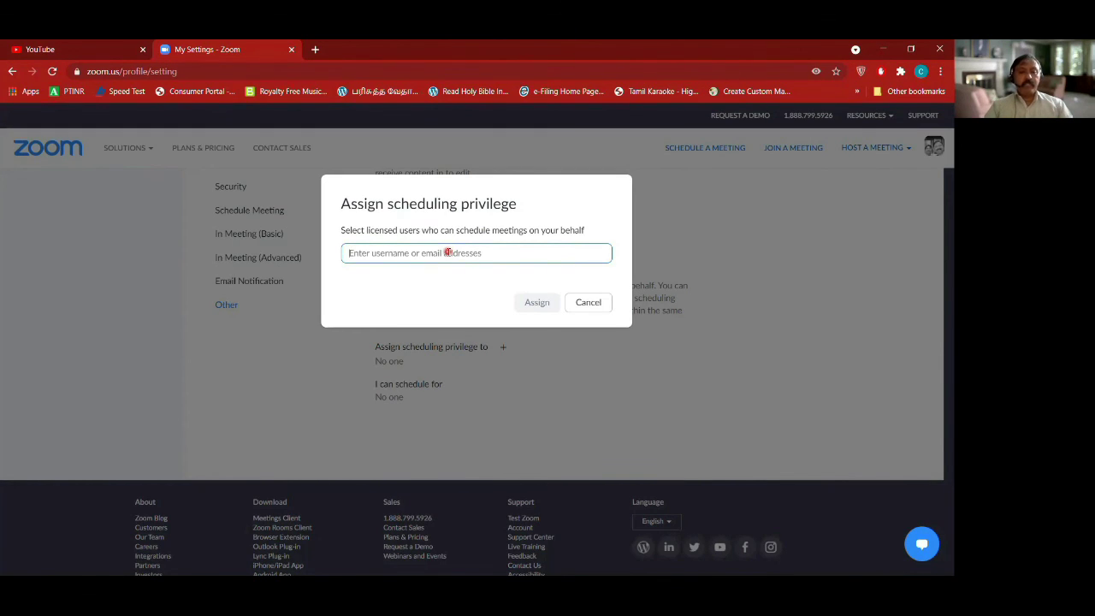
{"action": "type", "text": "mark"}
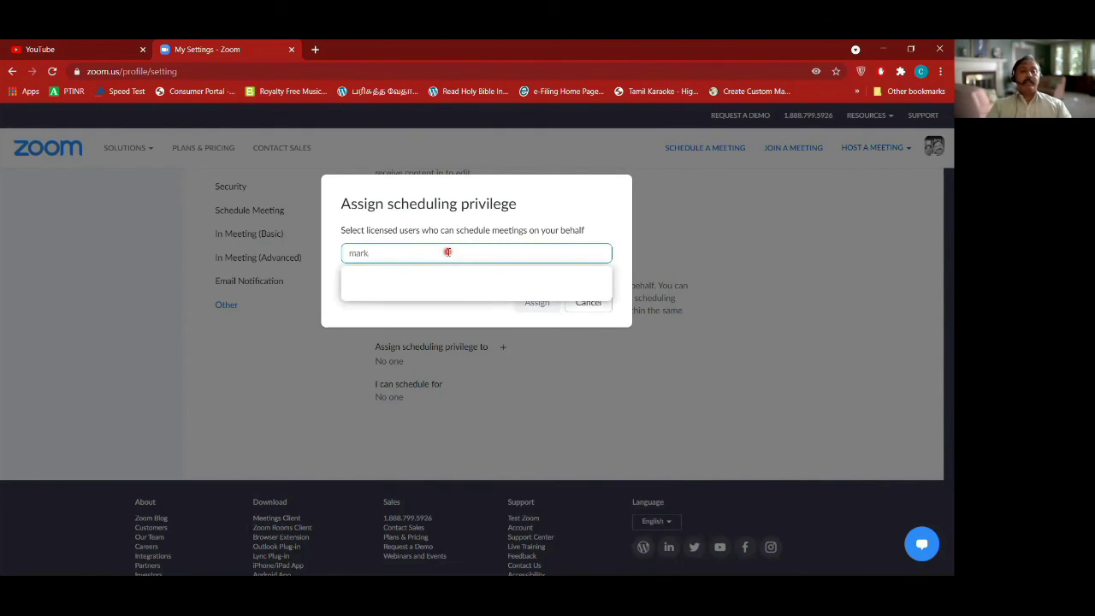
{"action": "type", "text": " p"}
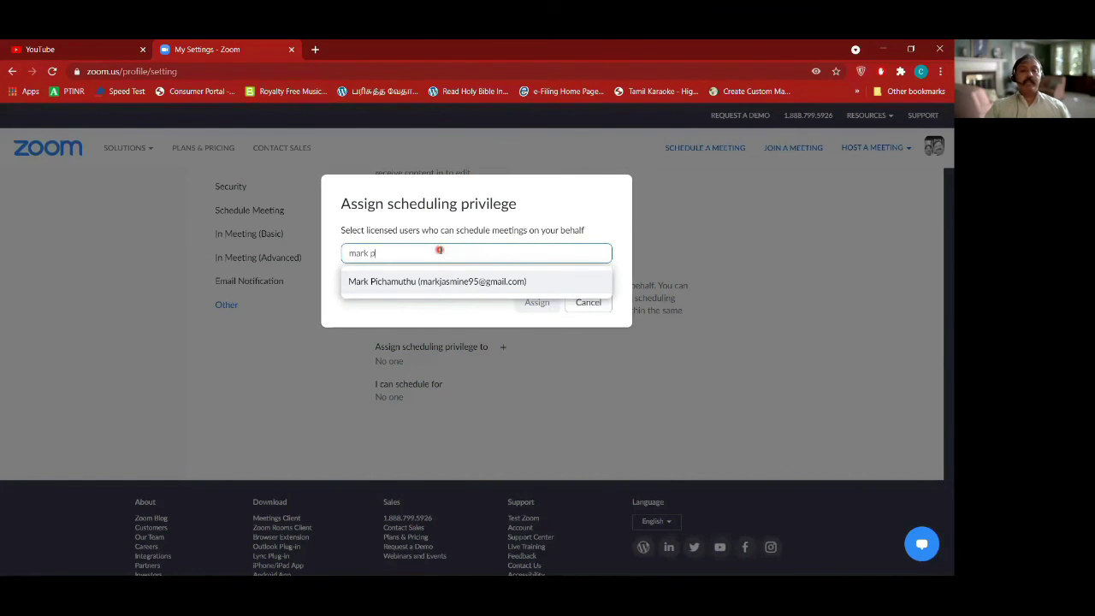
{"action": "key", "text": "BackSpace"}
{"action": "key", "text": "BackSpace"}
{"action": "key", "text": "BackSpace"}
{"action": "key", "text": "BackSpace"}
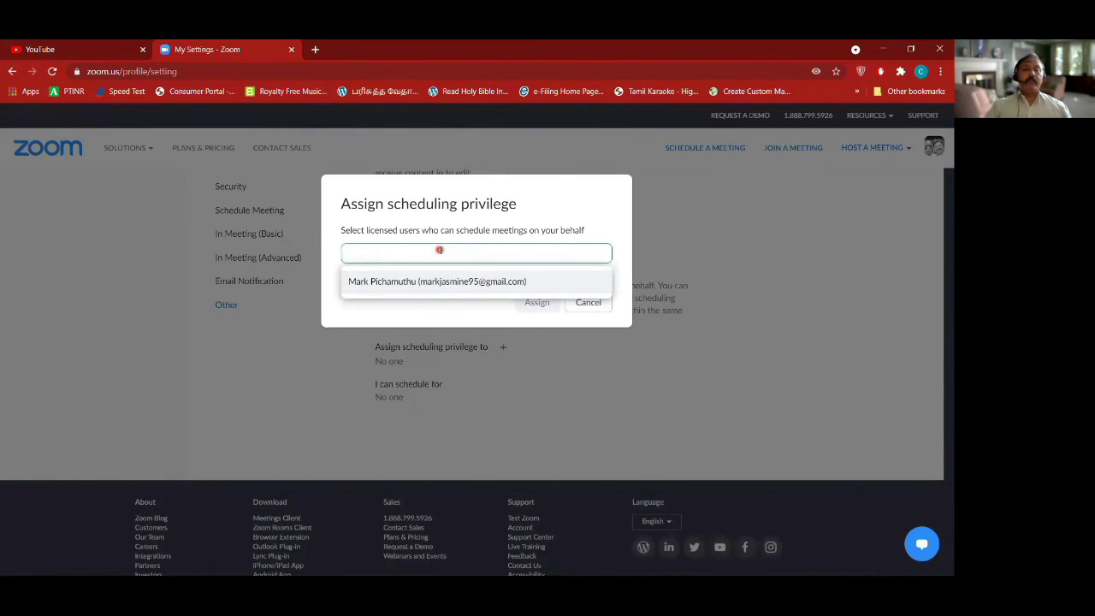
{"action": "left_click", "coordinate": [594, 307]}
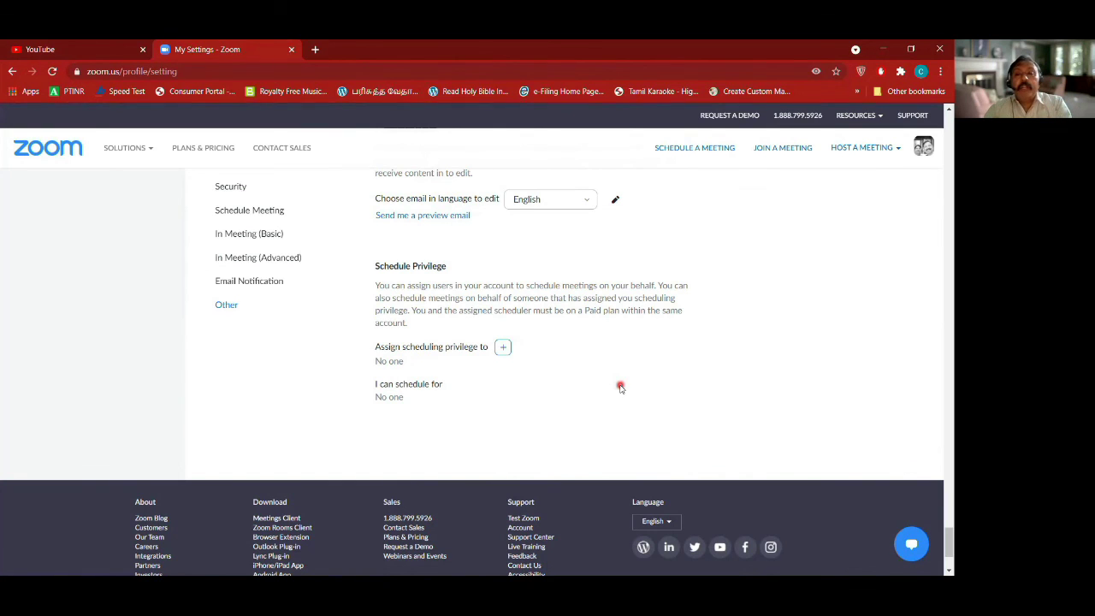
- Open the Account Profile page and review its basic information, including account type, role, and owner
{"action": "scroll", "coordinate": [621, 387], "scroll_direction": "up", "scroll_amount": 5}
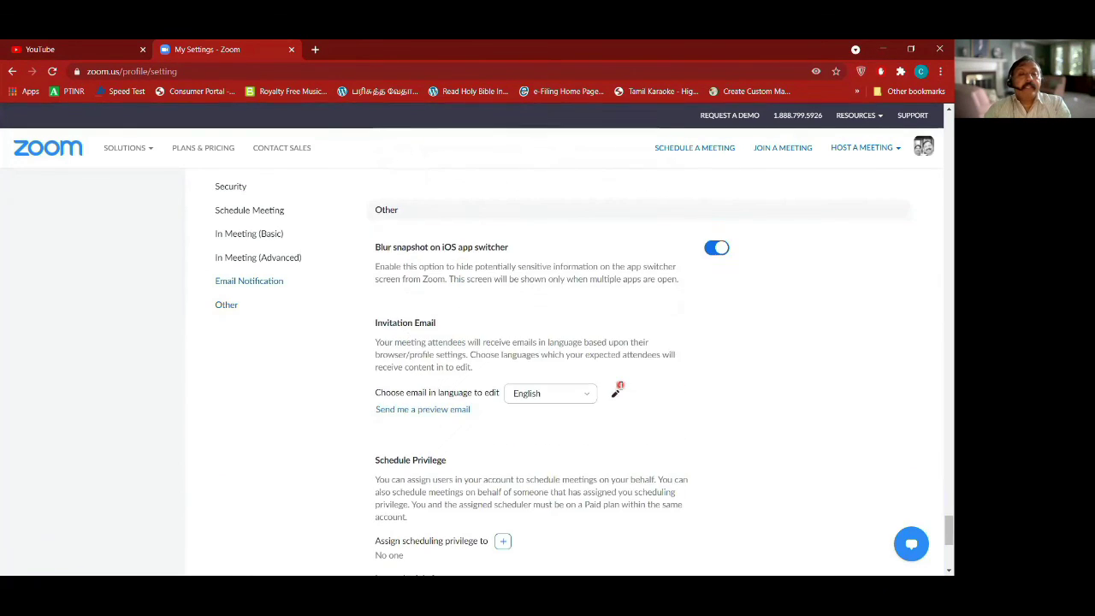
{"action": "scroll", "coordinate": [620, 387], "scroll_direction": "up", "scroll_amount": 10}
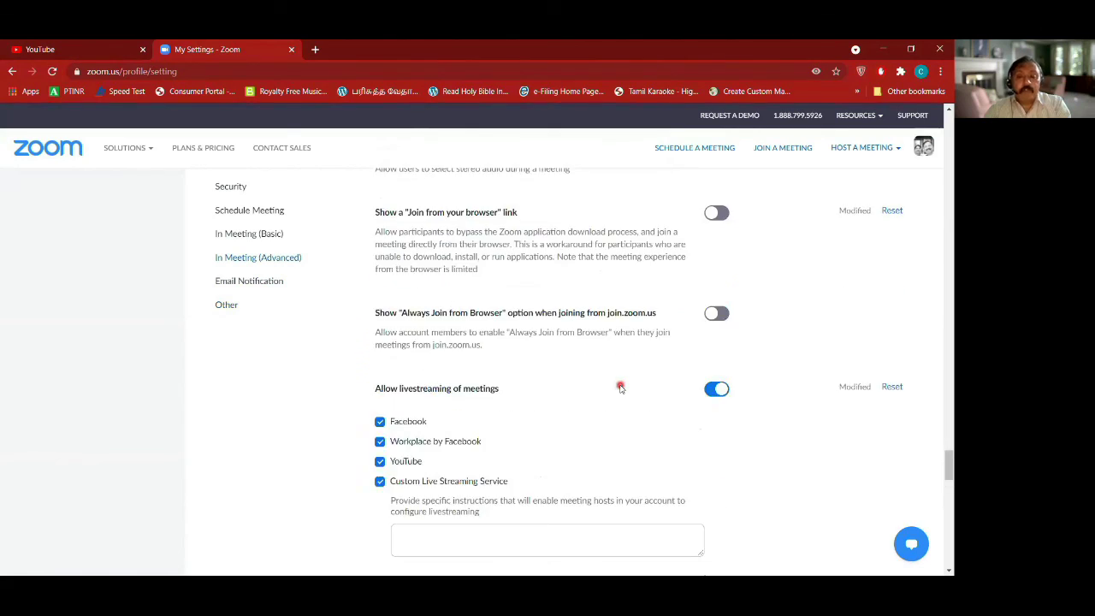
{"action": "scroll", "coordinate": [621, 387], "scroll_direction": "up", "scroll_amount": 10}
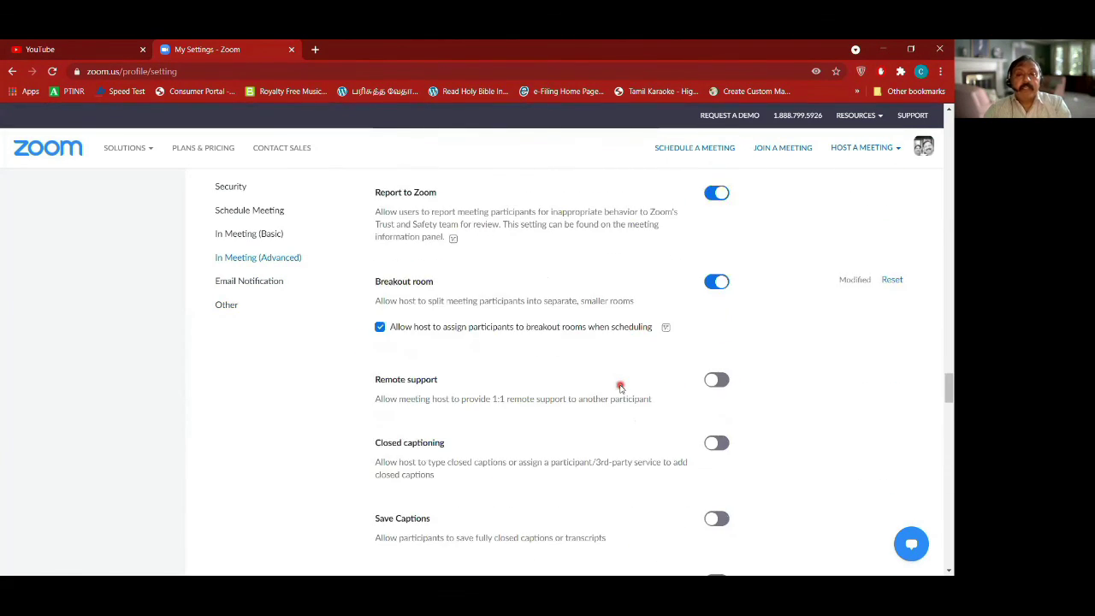
{"action": "scroll", "coordinate": [620, 387], "scroll_direction": "up", "scroll_amount": 10}
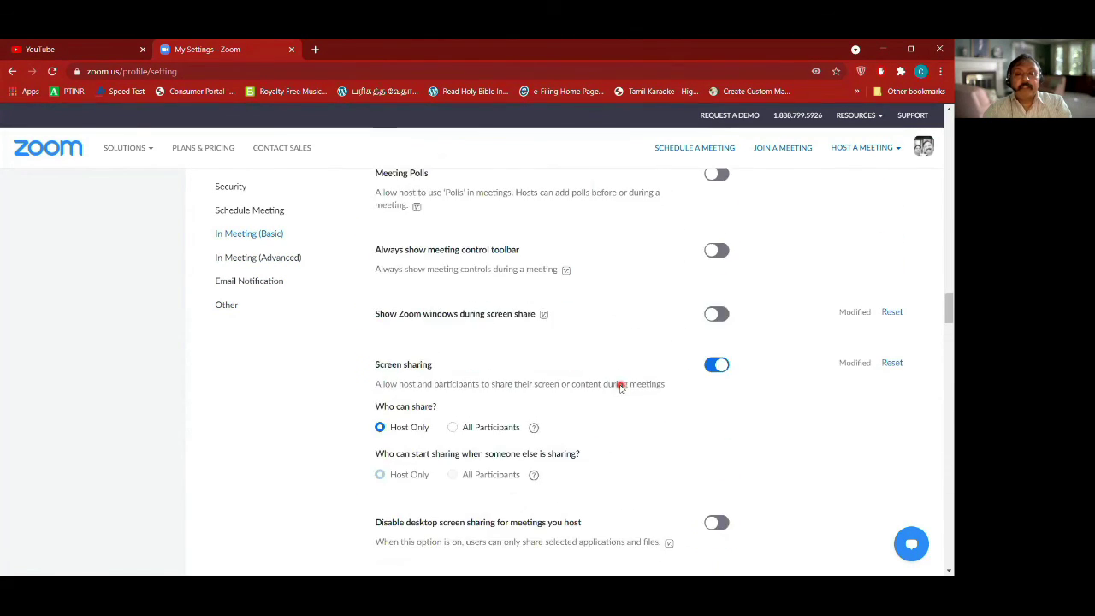
{"action": "scroll", "coordinate": [620, 387], "scroll_direction": "up", "scroll_amount": 15}
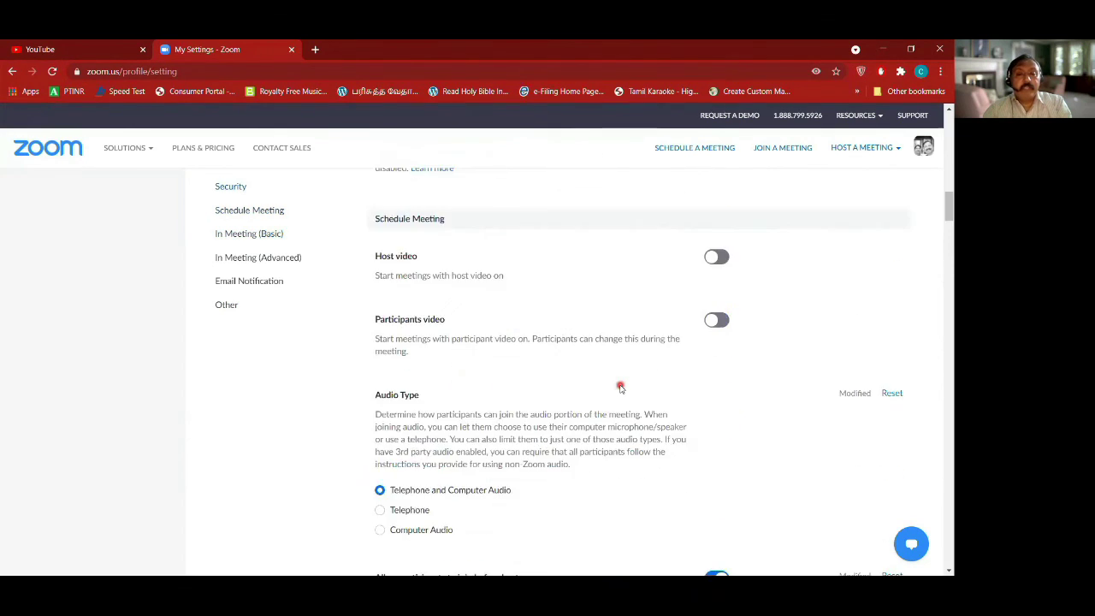
{"action": "scroll", "coordinate": [621, 388], "scroll_direction": "up", "scroll_amount": 10}
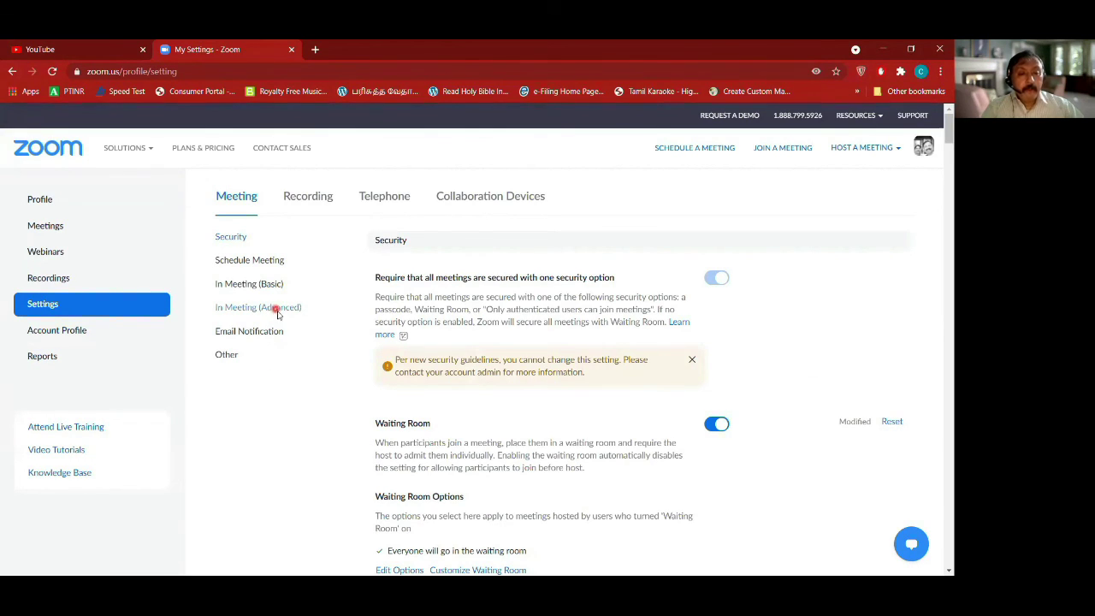
{"action": "left_click", "coordinate": [75, 331]}
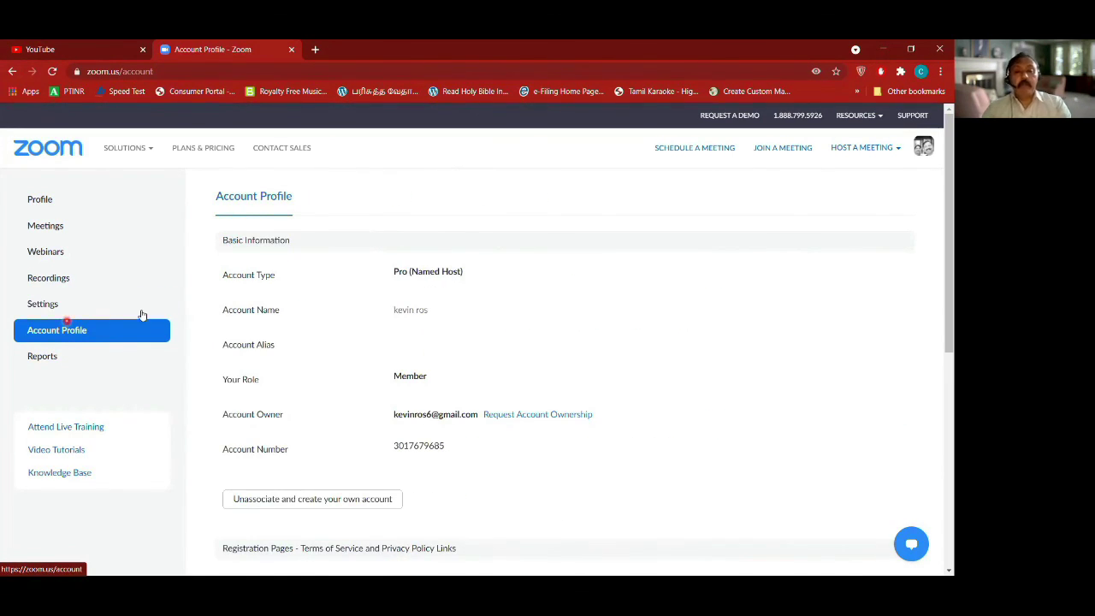
{"action": "scroll", "coordinate": [483, 318], "scroll_direction": "down", "scroll_amount": 3}
{"action": "scroll", "coordinate": [484, 318], "scroll_direction": "up", "scroll_amount": 3}
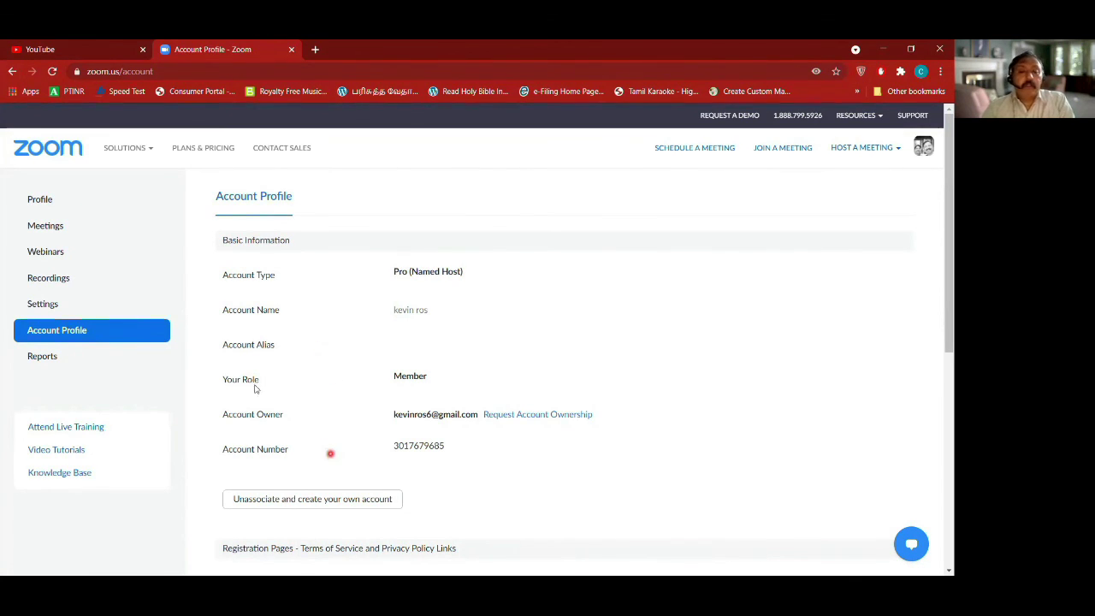
- Return to the meeting settings page
{"action": "left_click", "coordinate": [46, 304]}
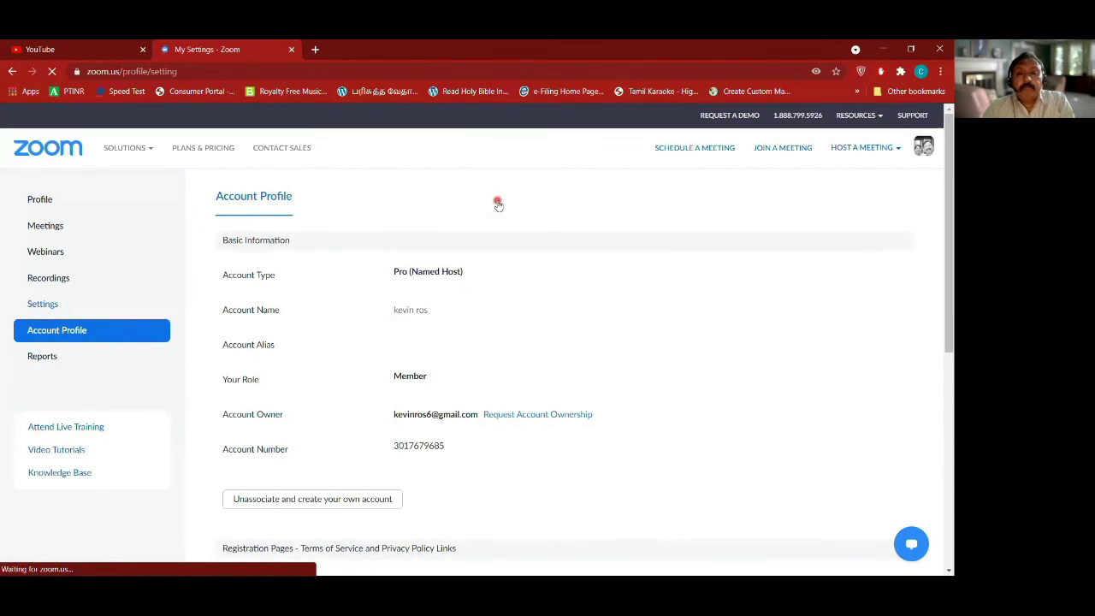